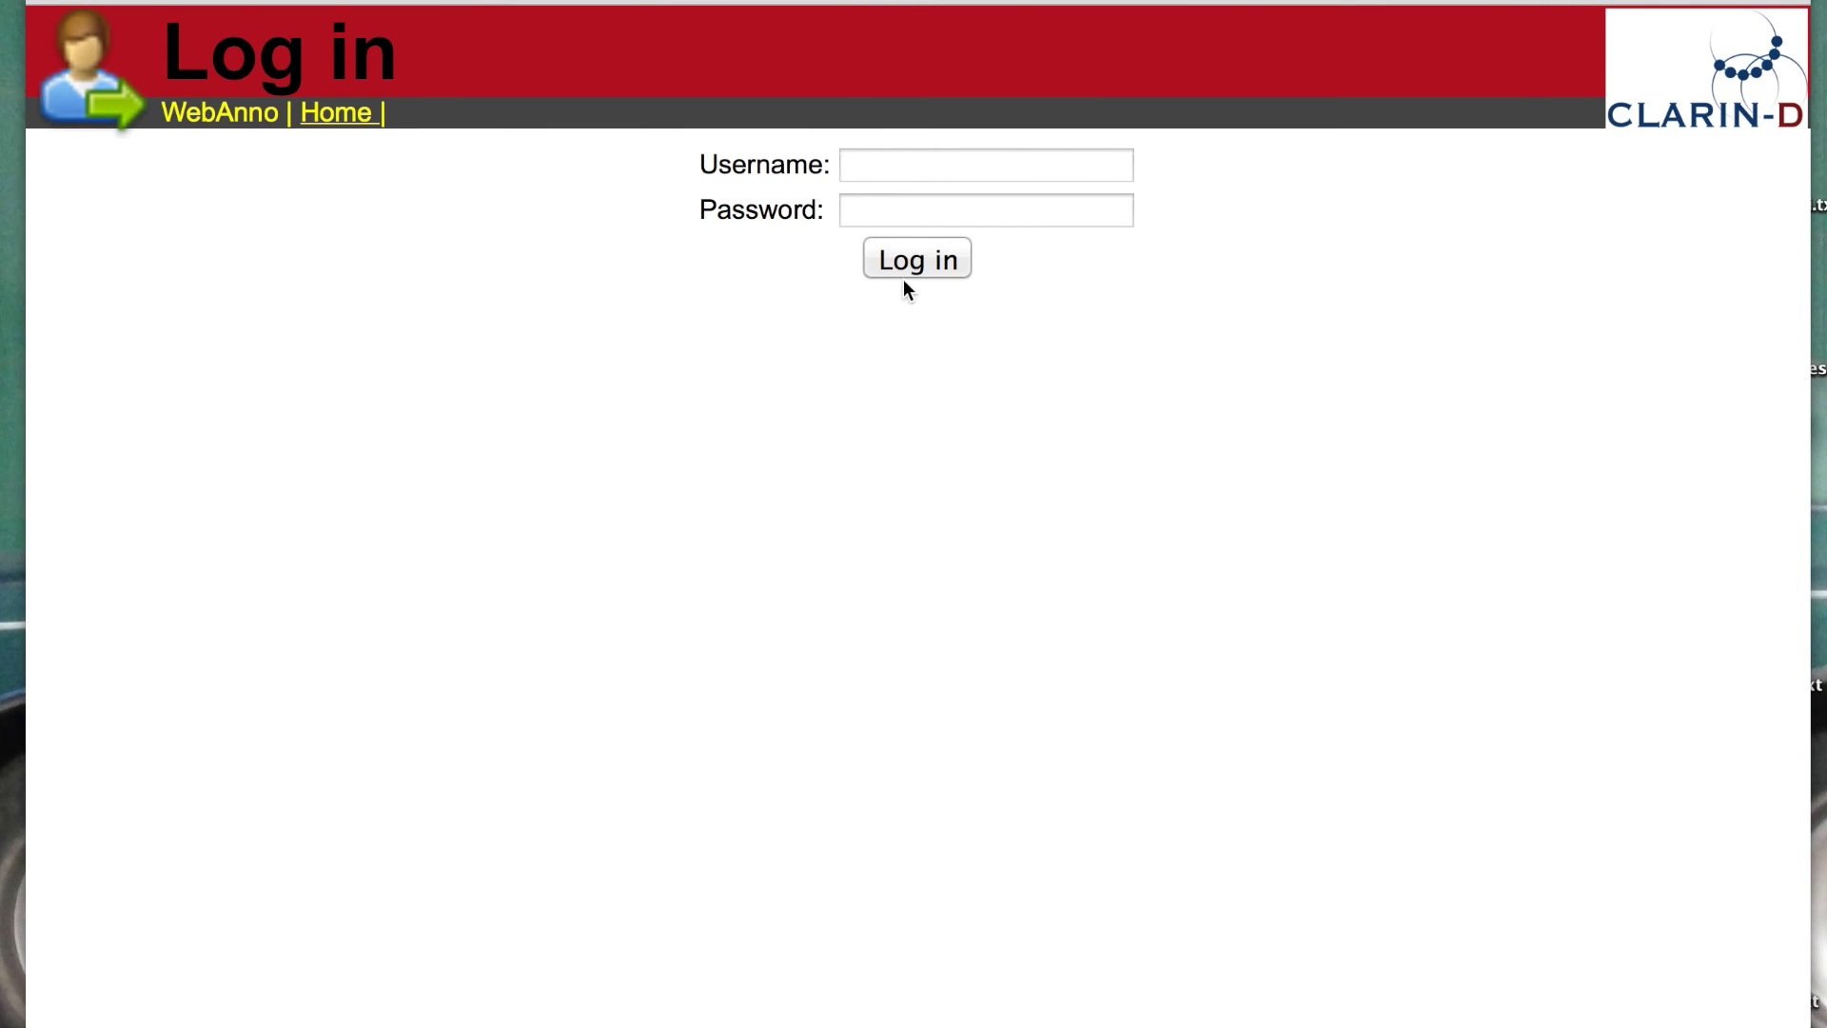
Step: Sign in with the annotator account's username and password, declining Safari's offer to save the password
{"action": "left_click", "coordinate": [865, 164]}
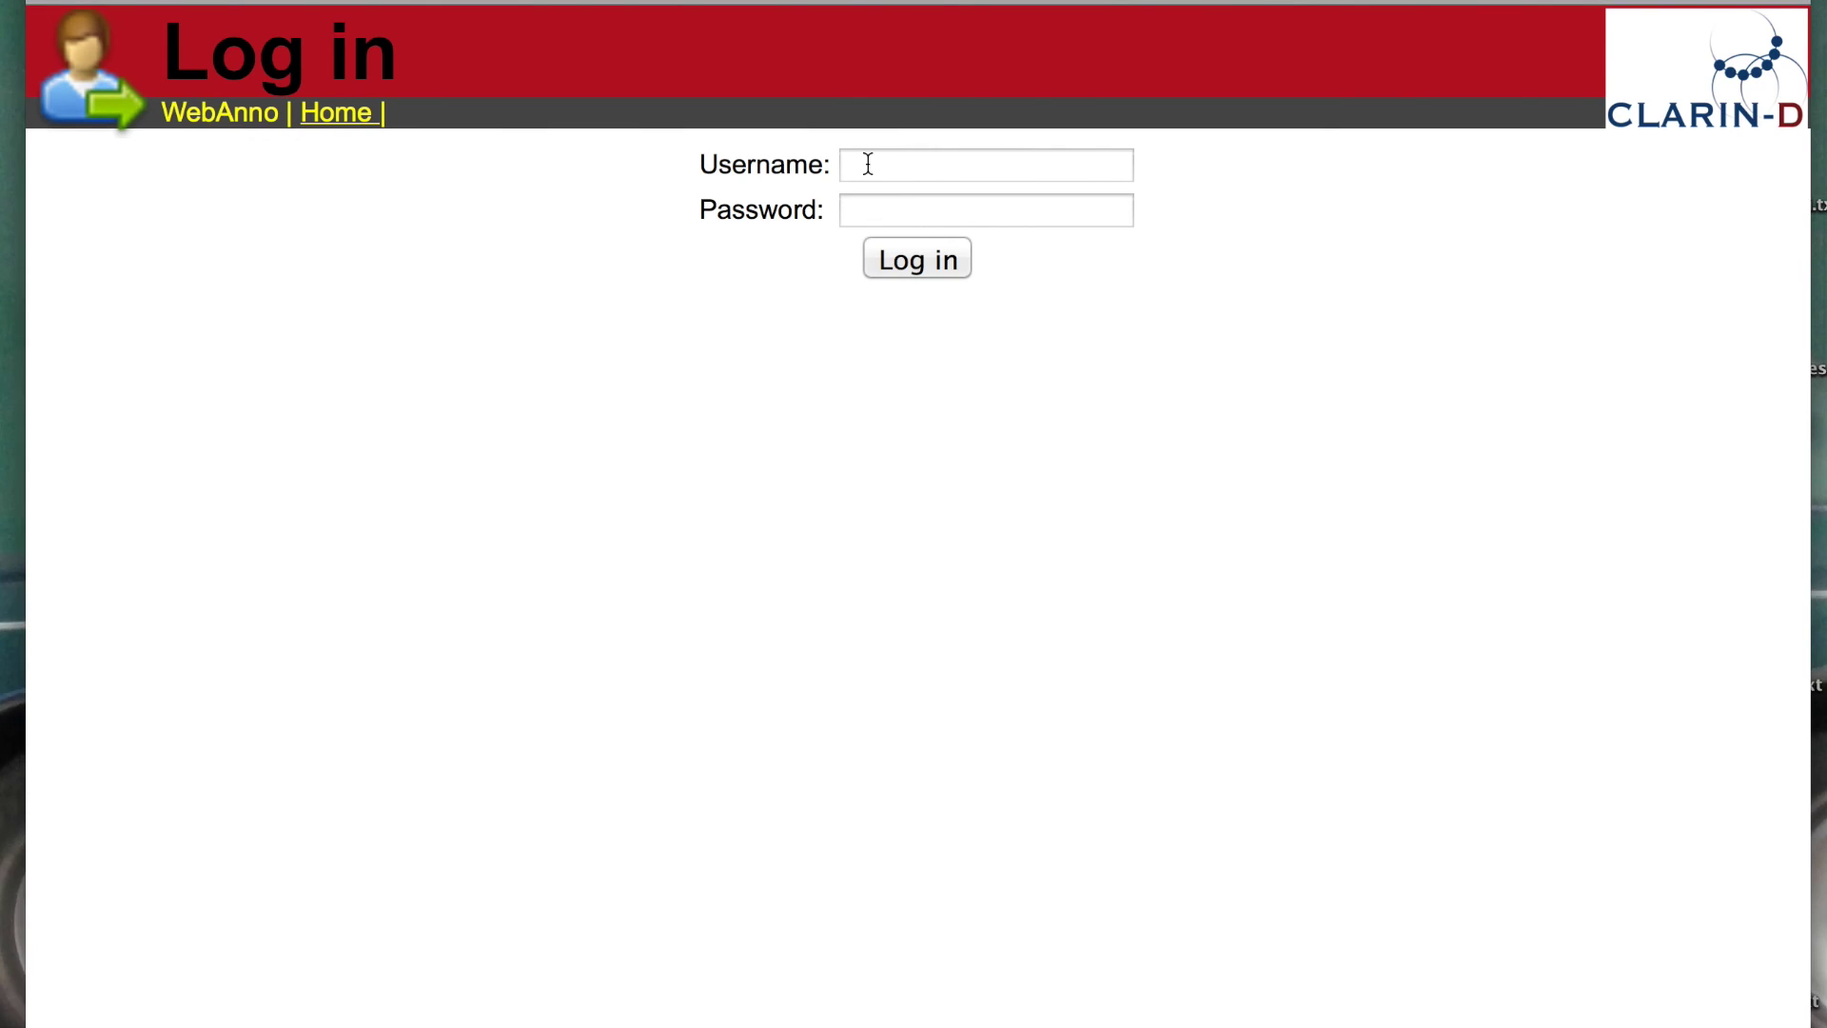
{"action": "type", "text": "ann"}
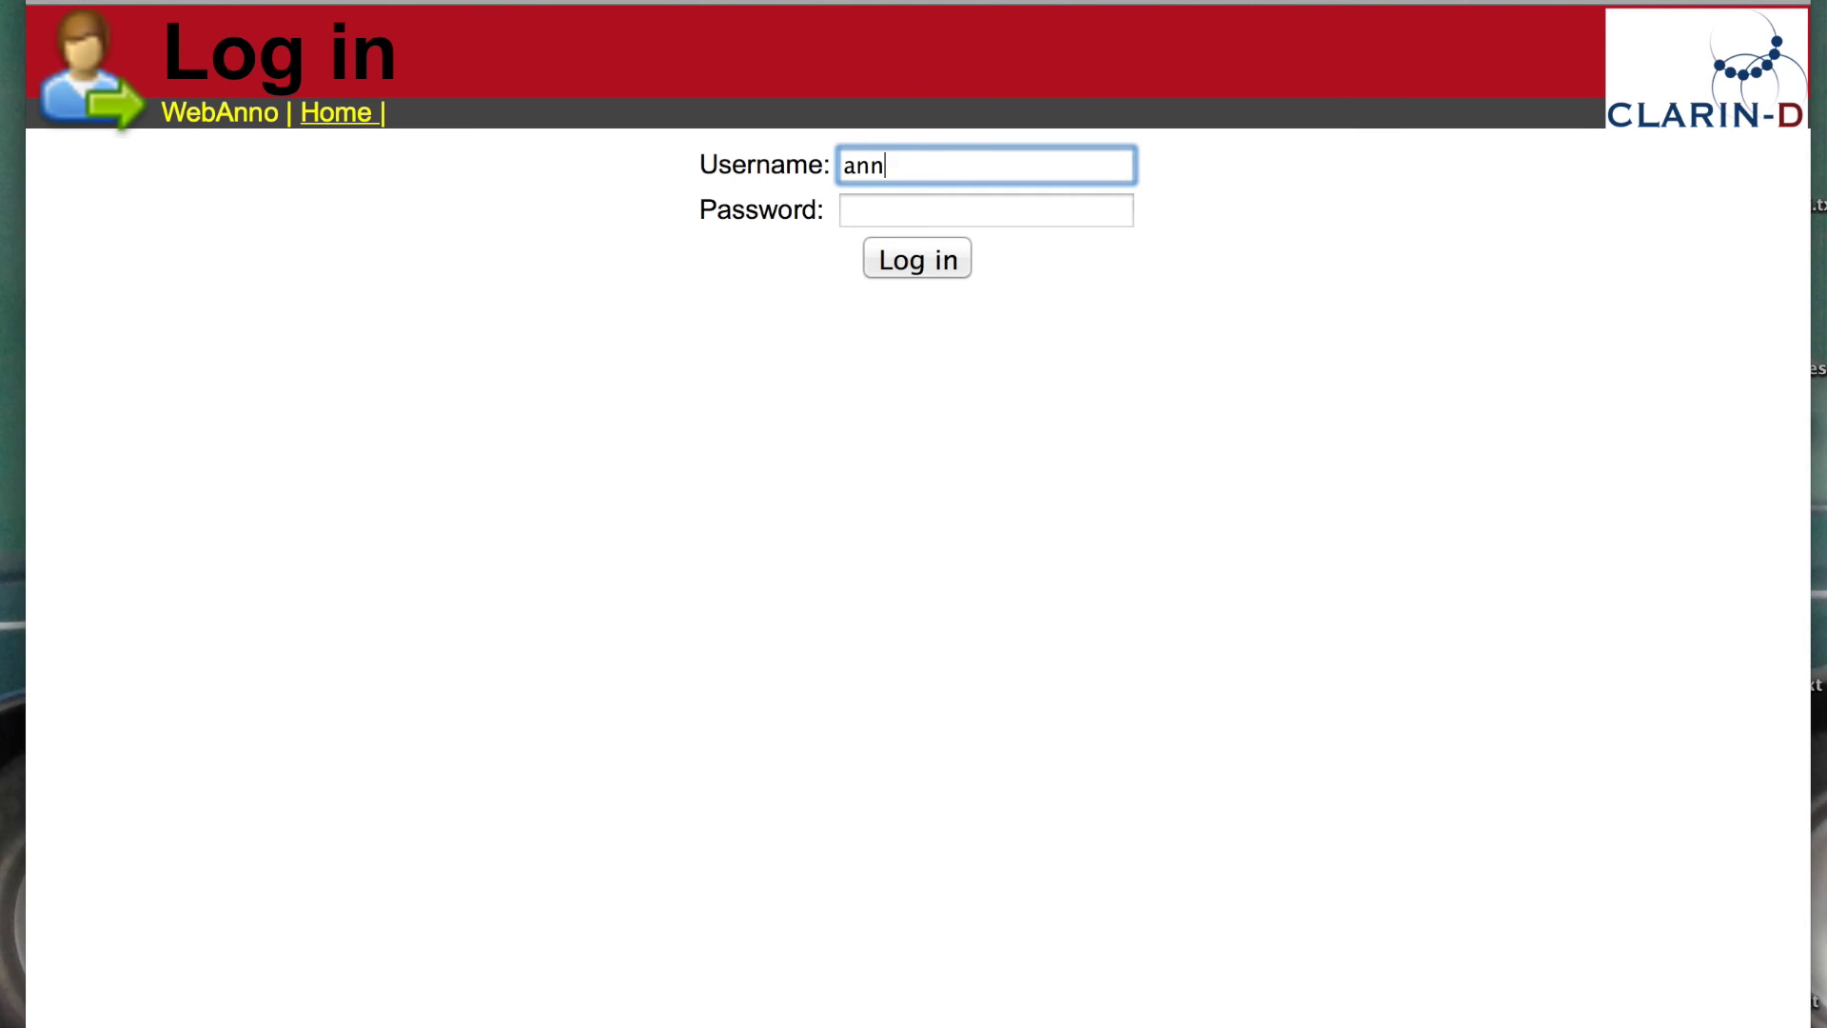
{"action": "type", "text": "o1"}
{"action": "key", "text": "Tab"}
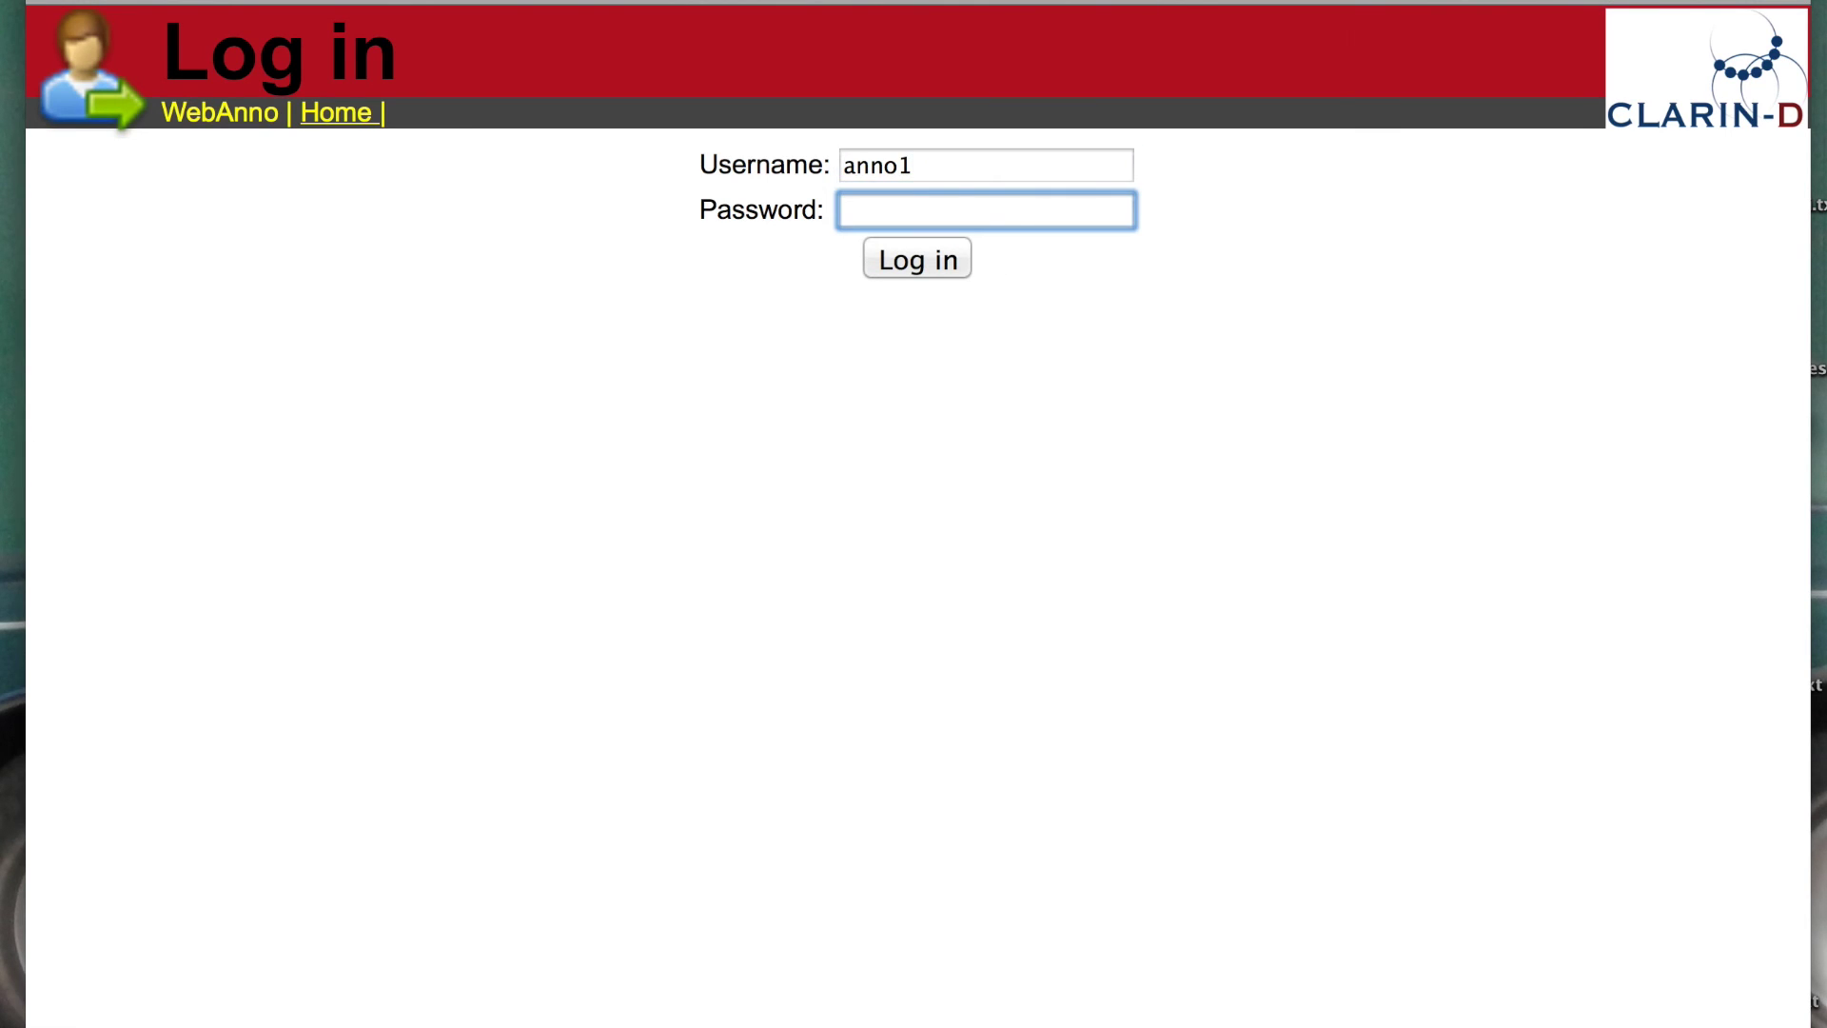
{"action": "type", "text": "anno1"}
{"action": "left_click", "coordinate": [914, 267]}
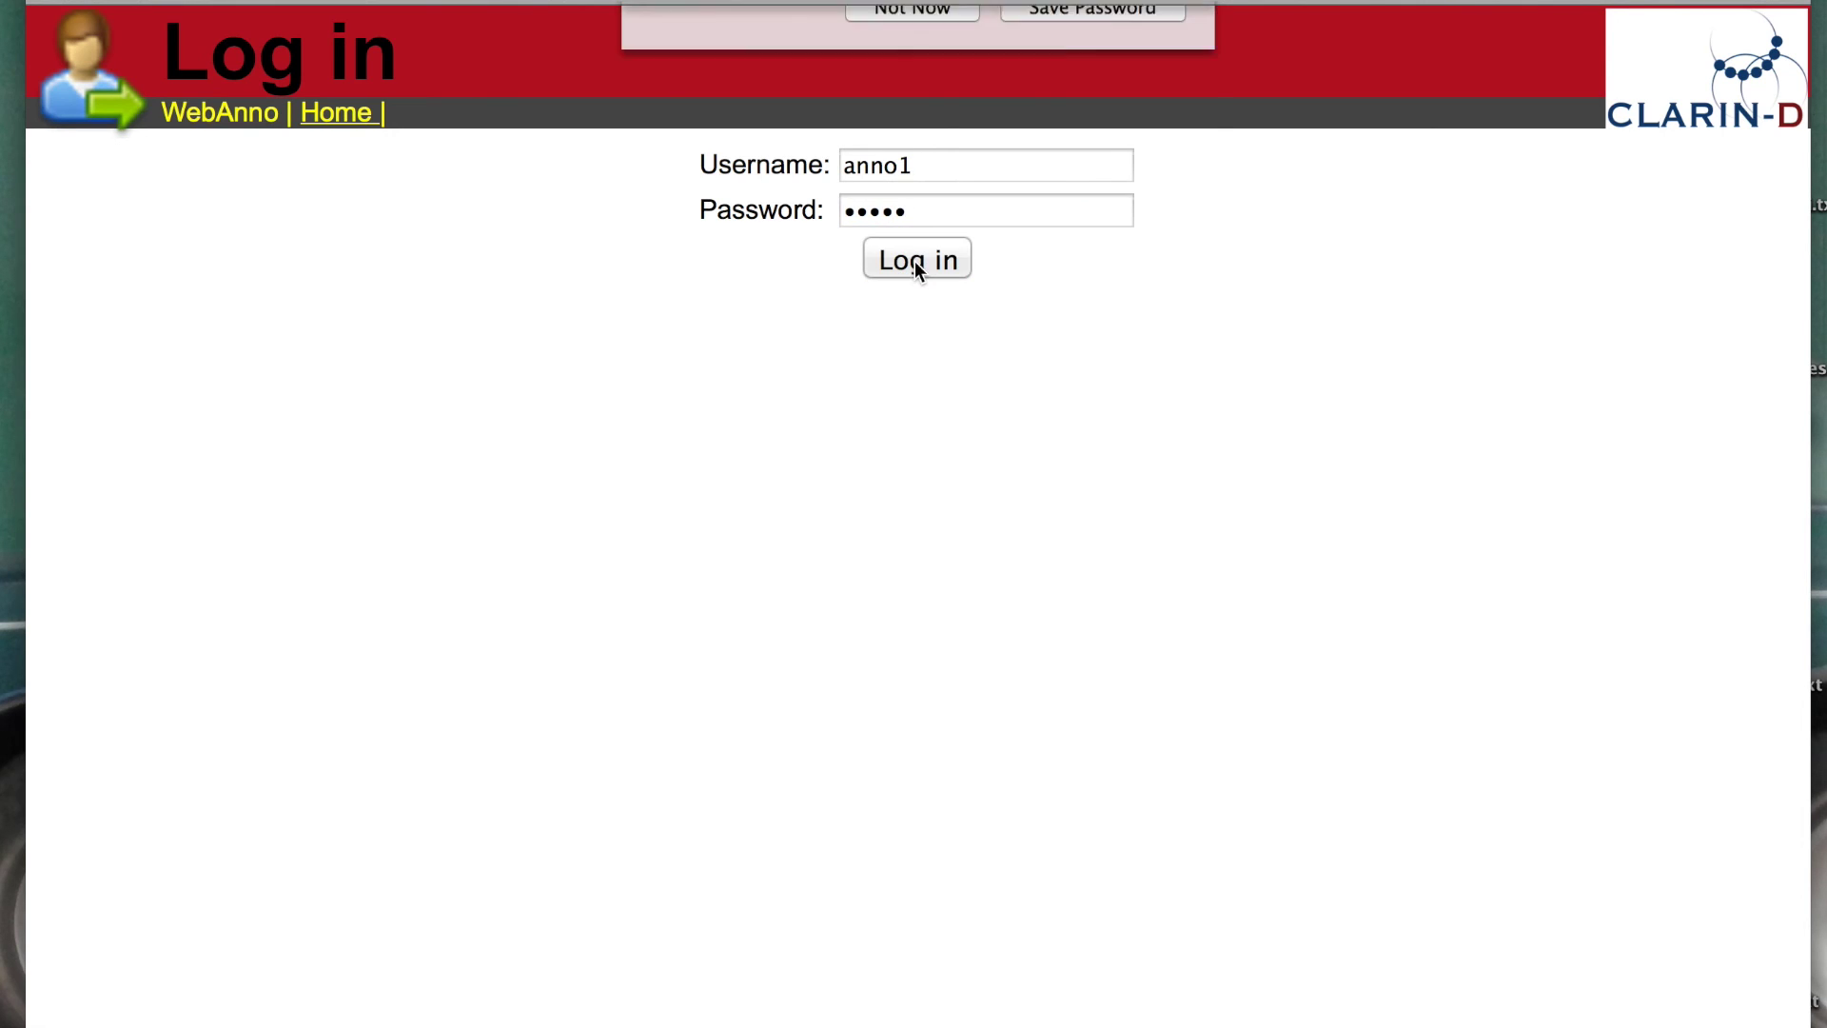
{"action": "left_click", "coordinate": [901, 151]}
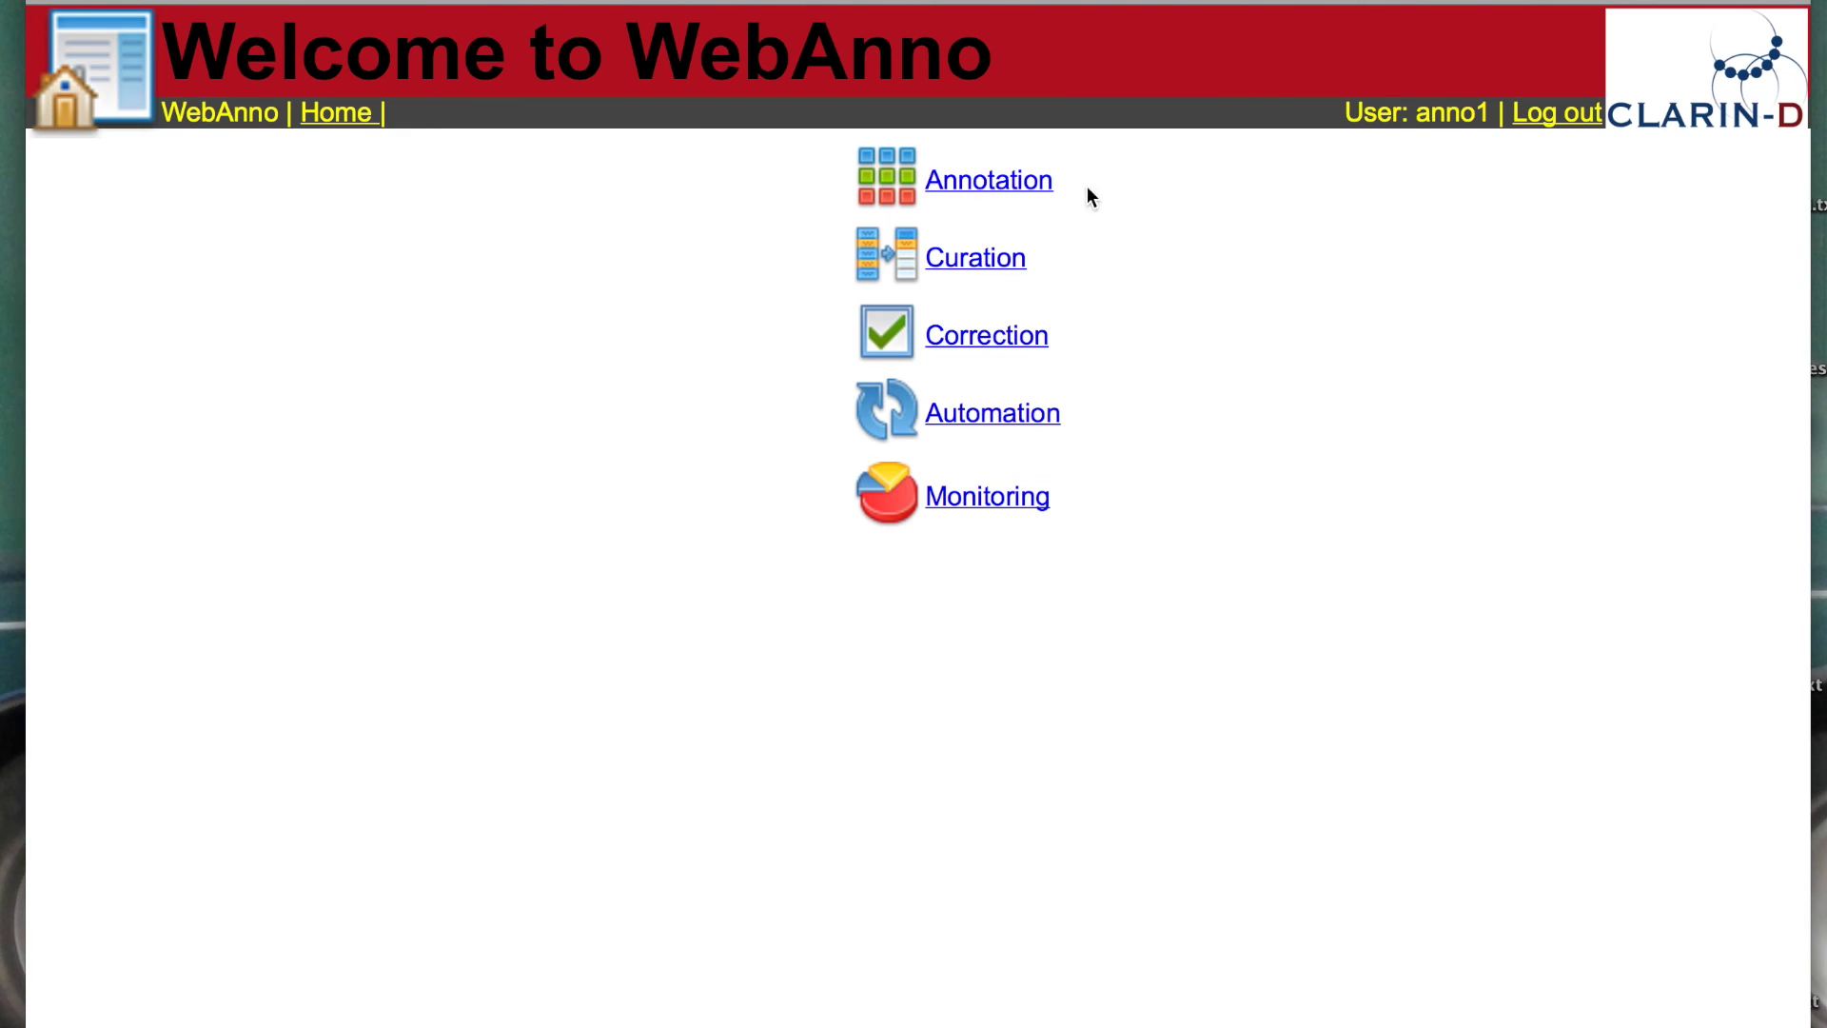
Step: Open fifawc2014.txt from the Span-demo project in the Annotation area
{"action": "left_click", "coordinate": [1006, 187]}
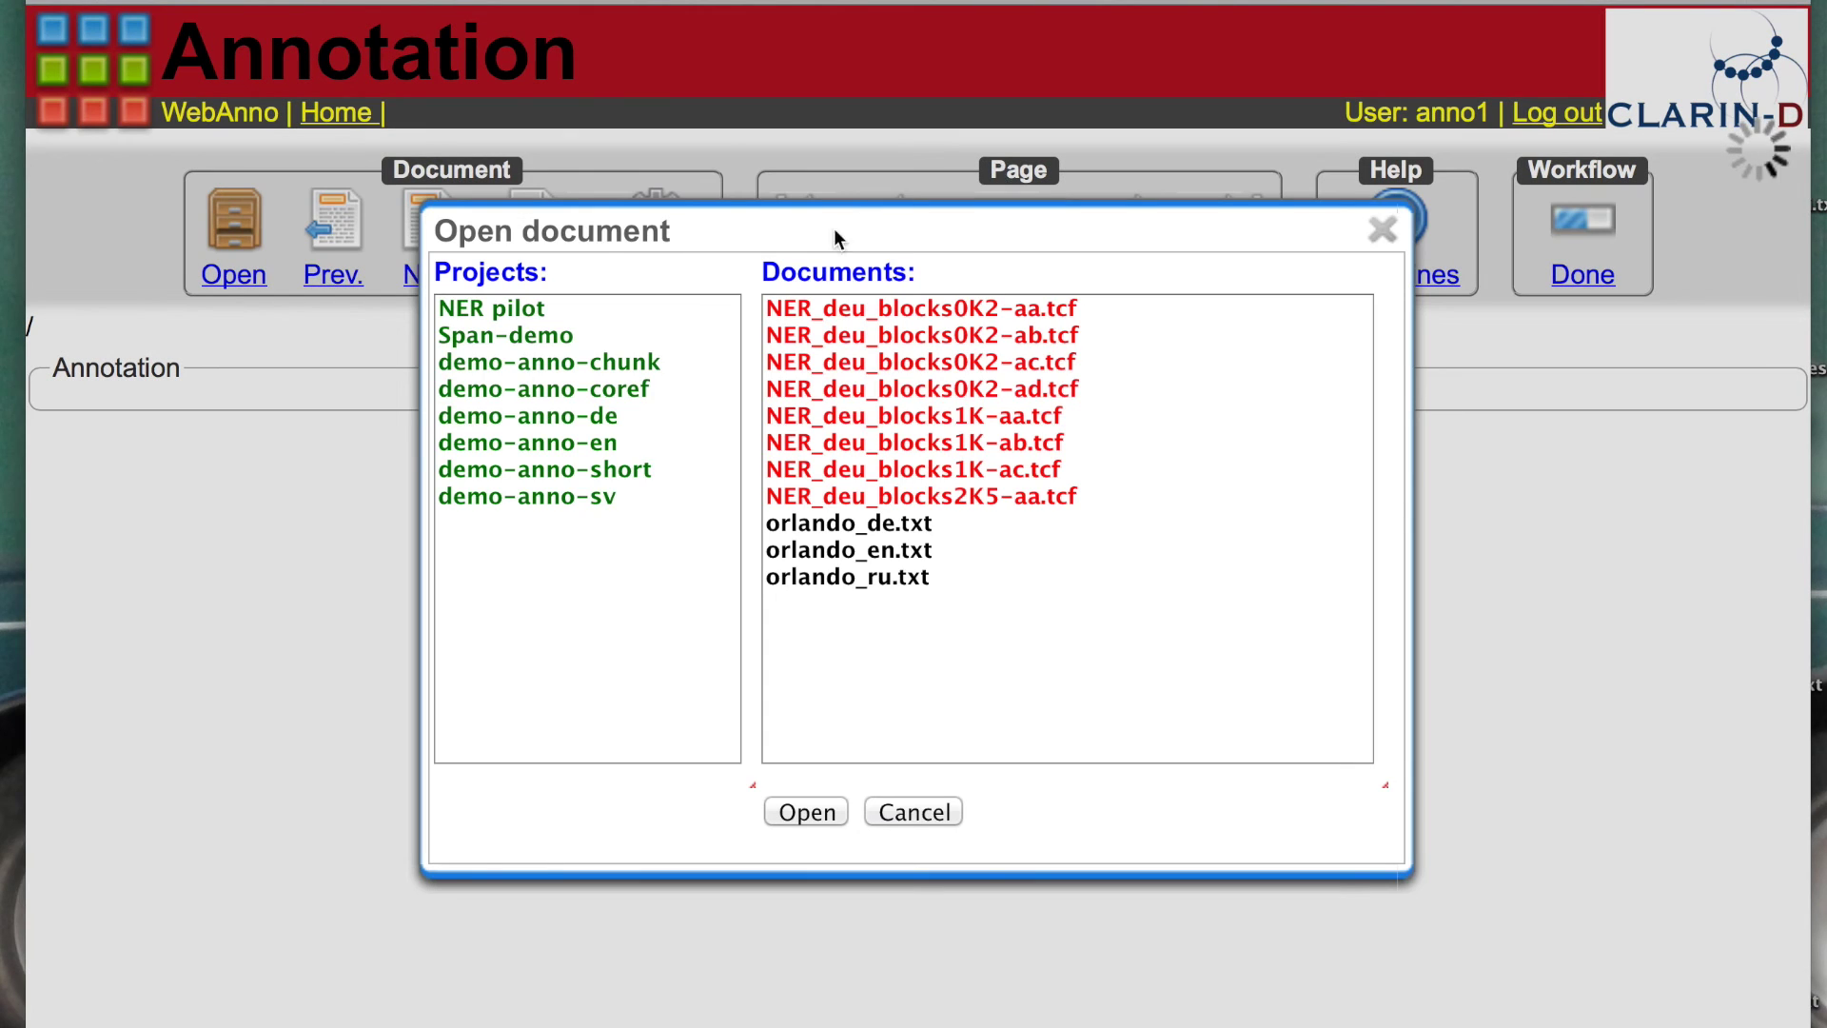
{"action": "left_click", "coordinate": [523, 333]}
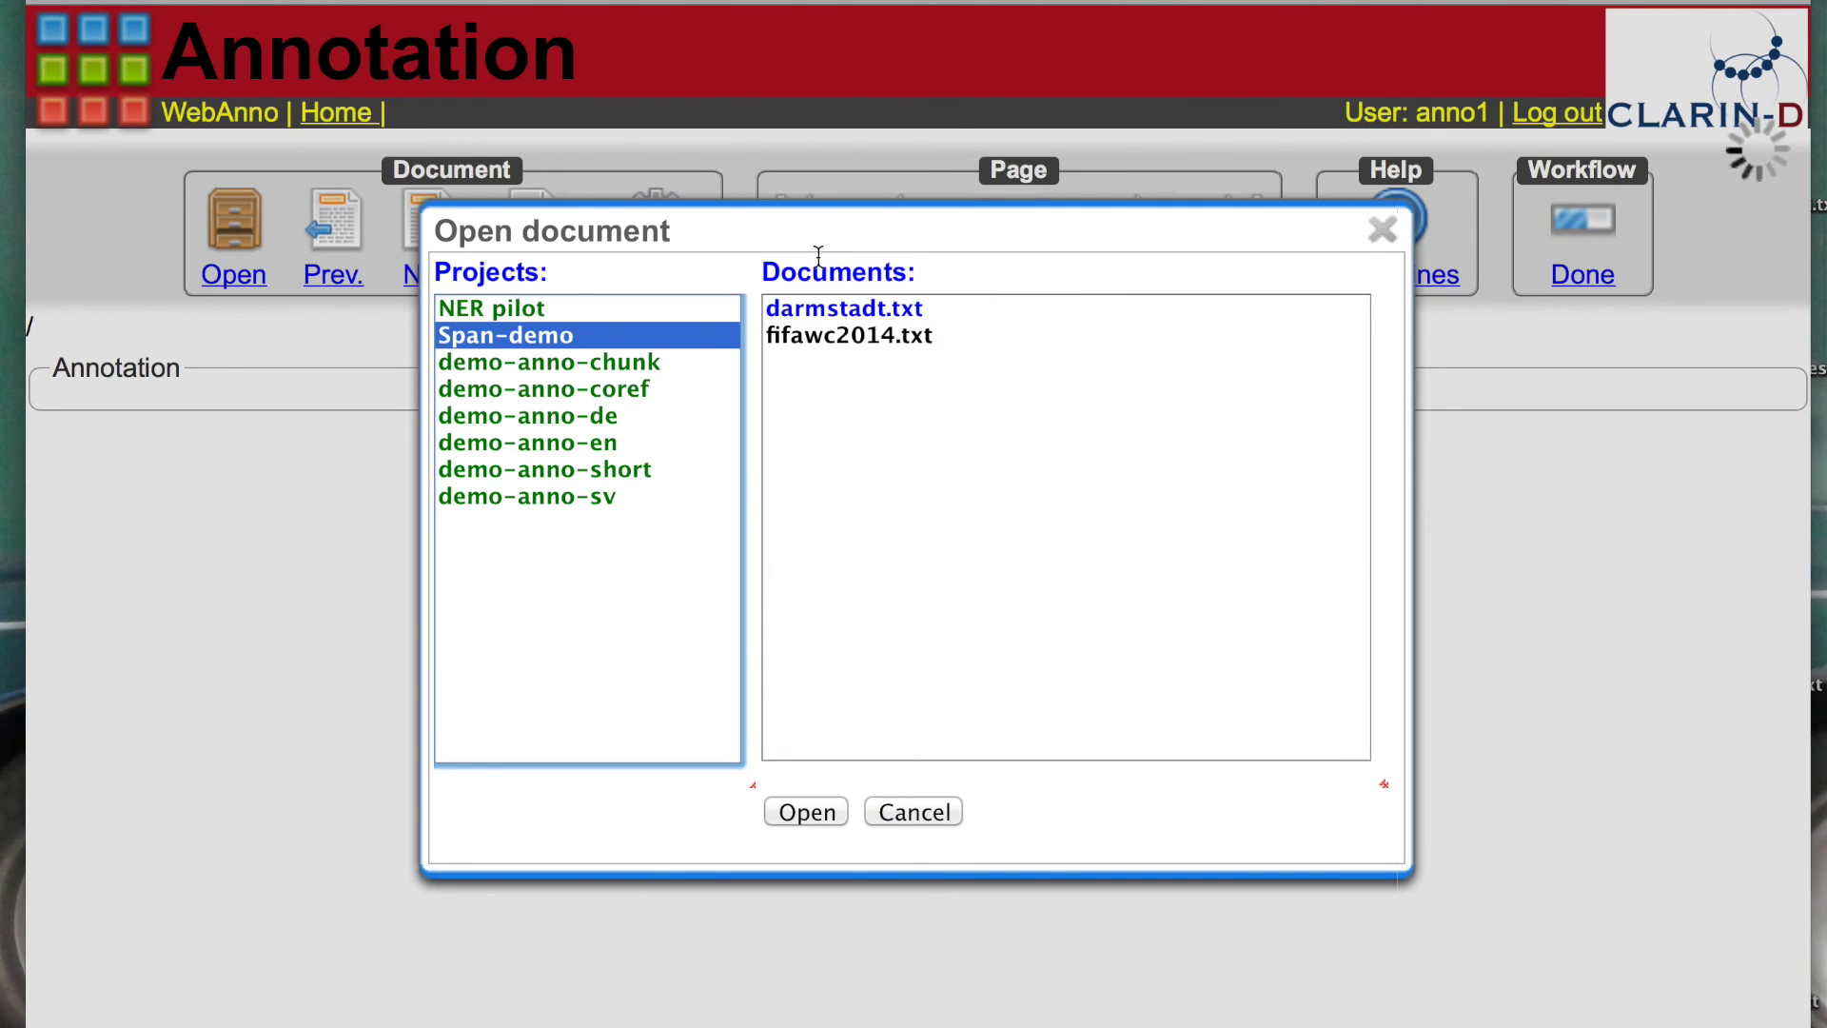
{"action": "left_click", "coordinate": [837, 340]}
{"action": "left_click", "coordinate": [819, 816]}
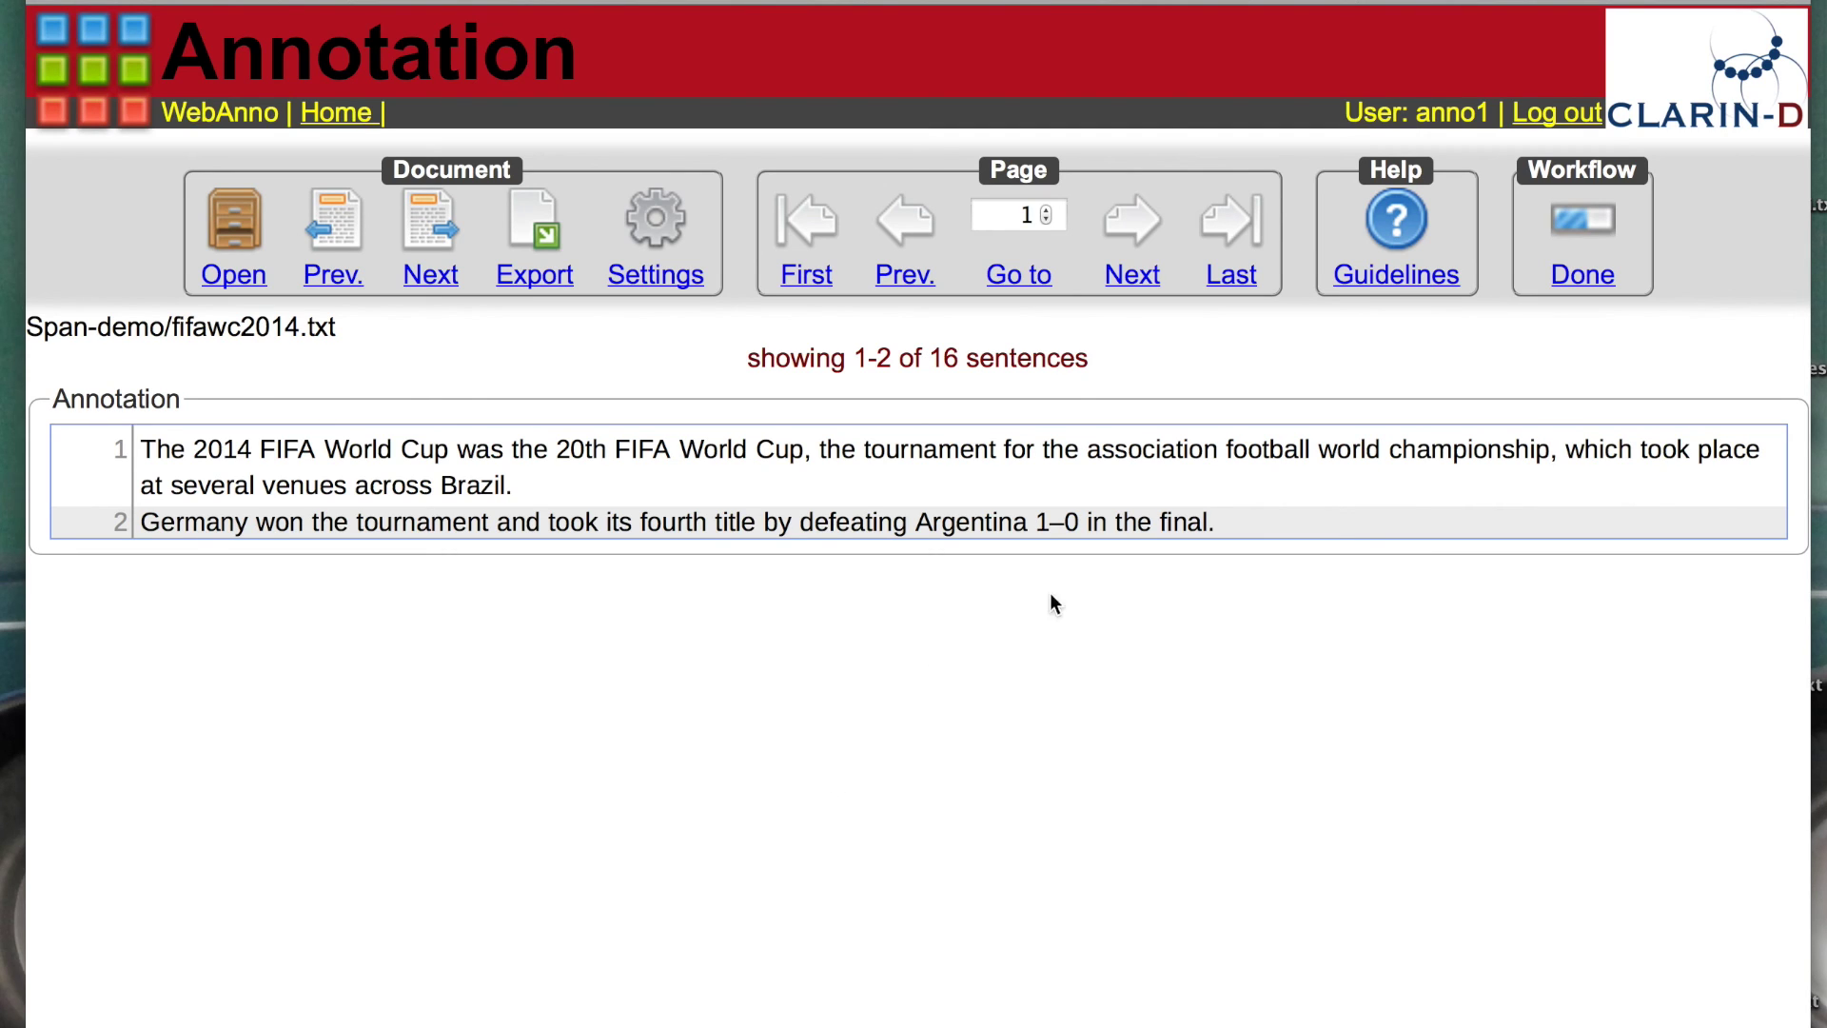
{"action": "left_click", "coordinate": [1388, 286]}
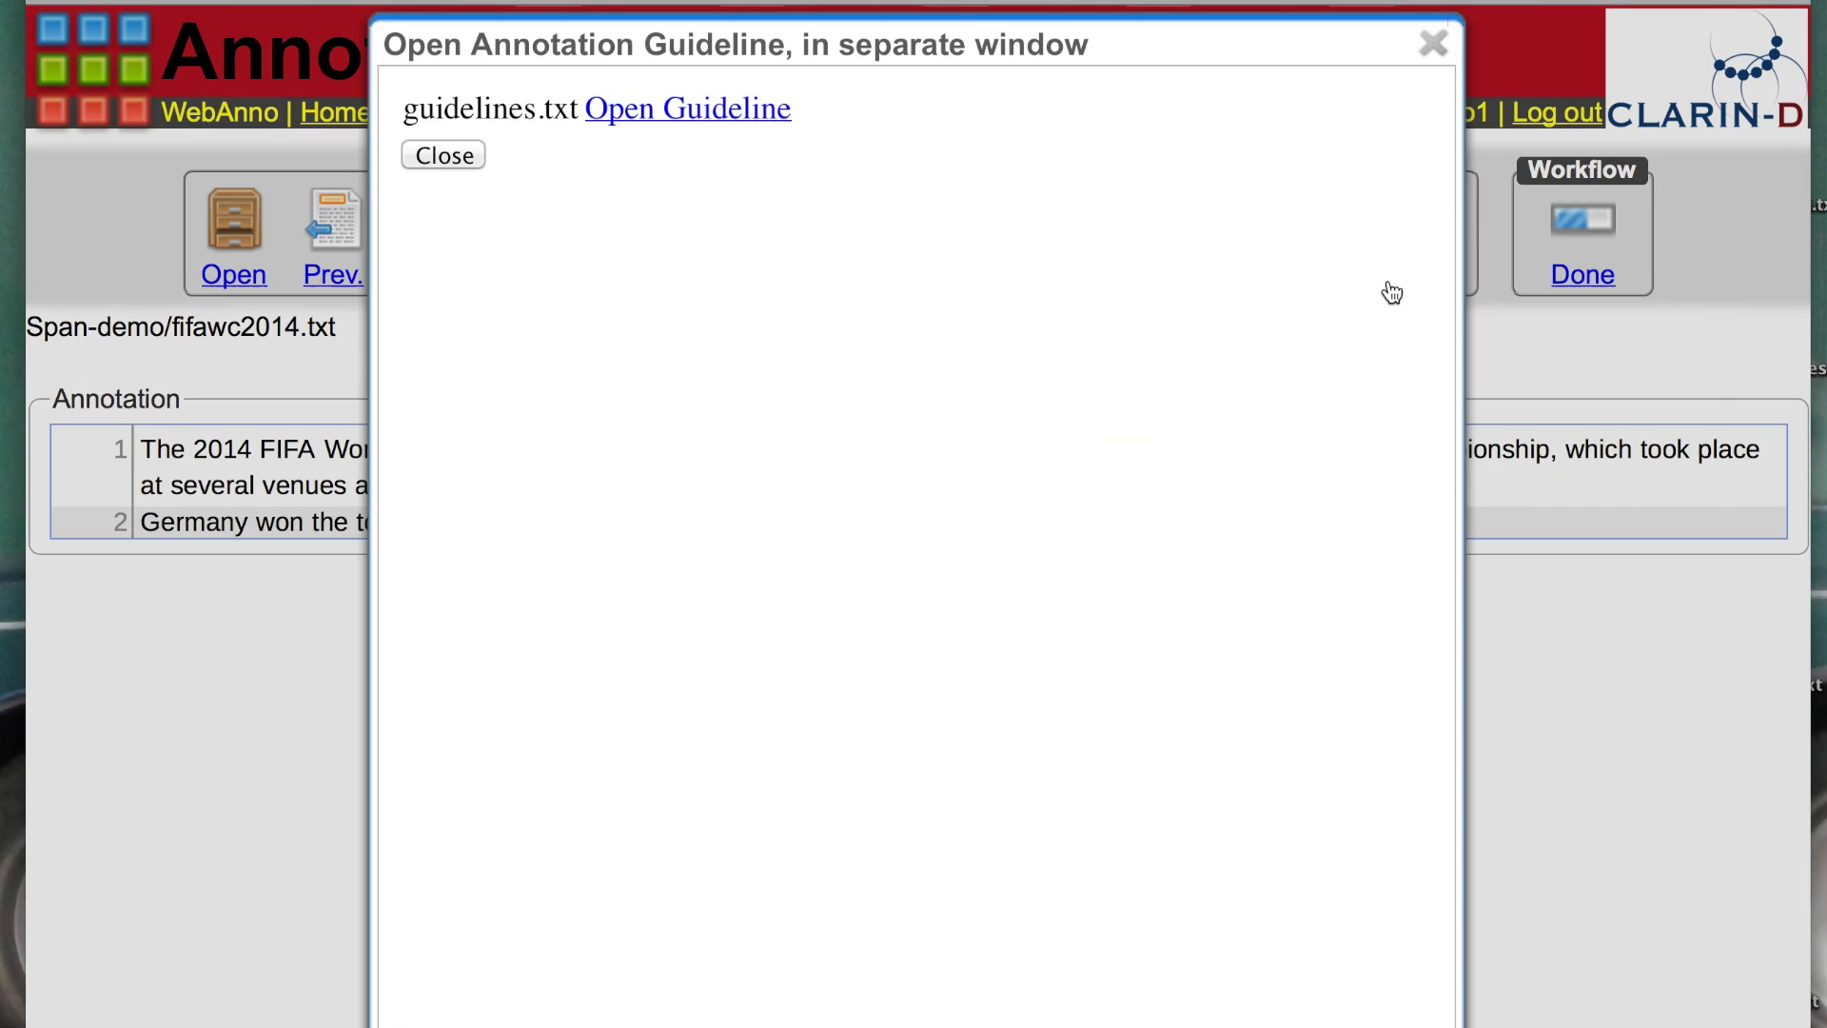
{"action": "left_click", "coordinate": [739, 117]}
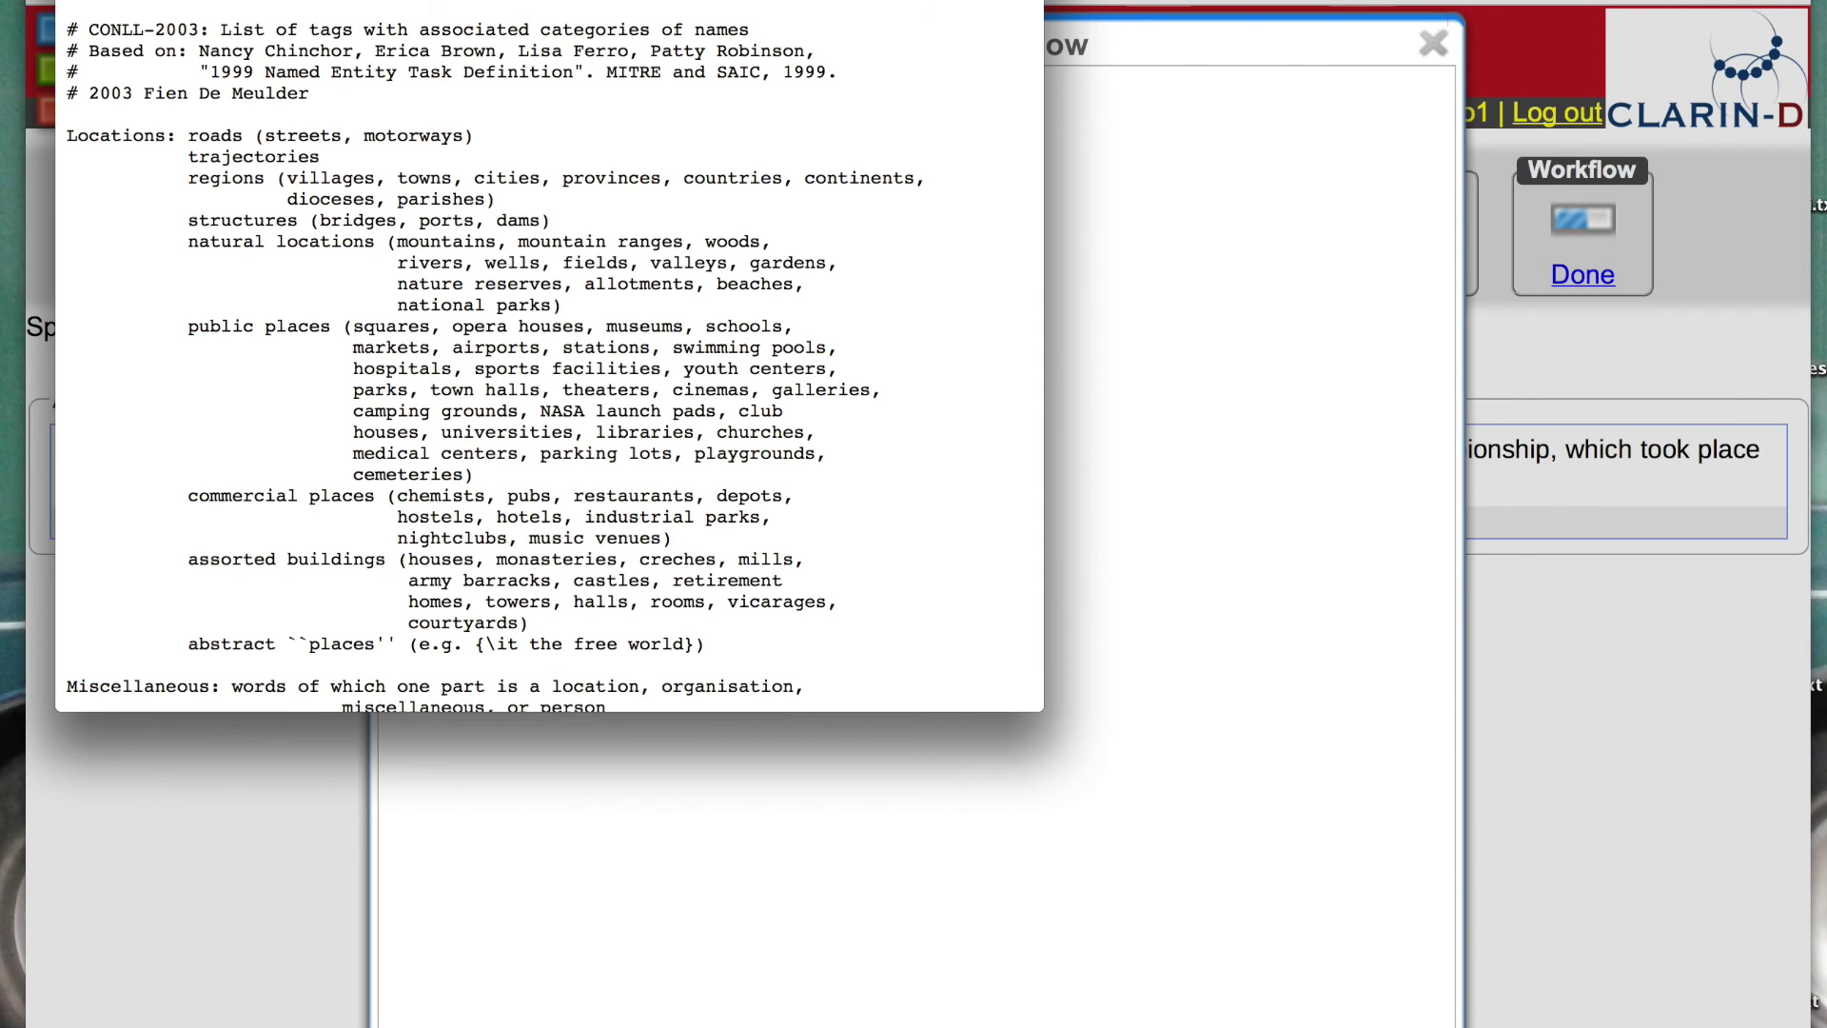
{"action": "key", "text": "super+w"}
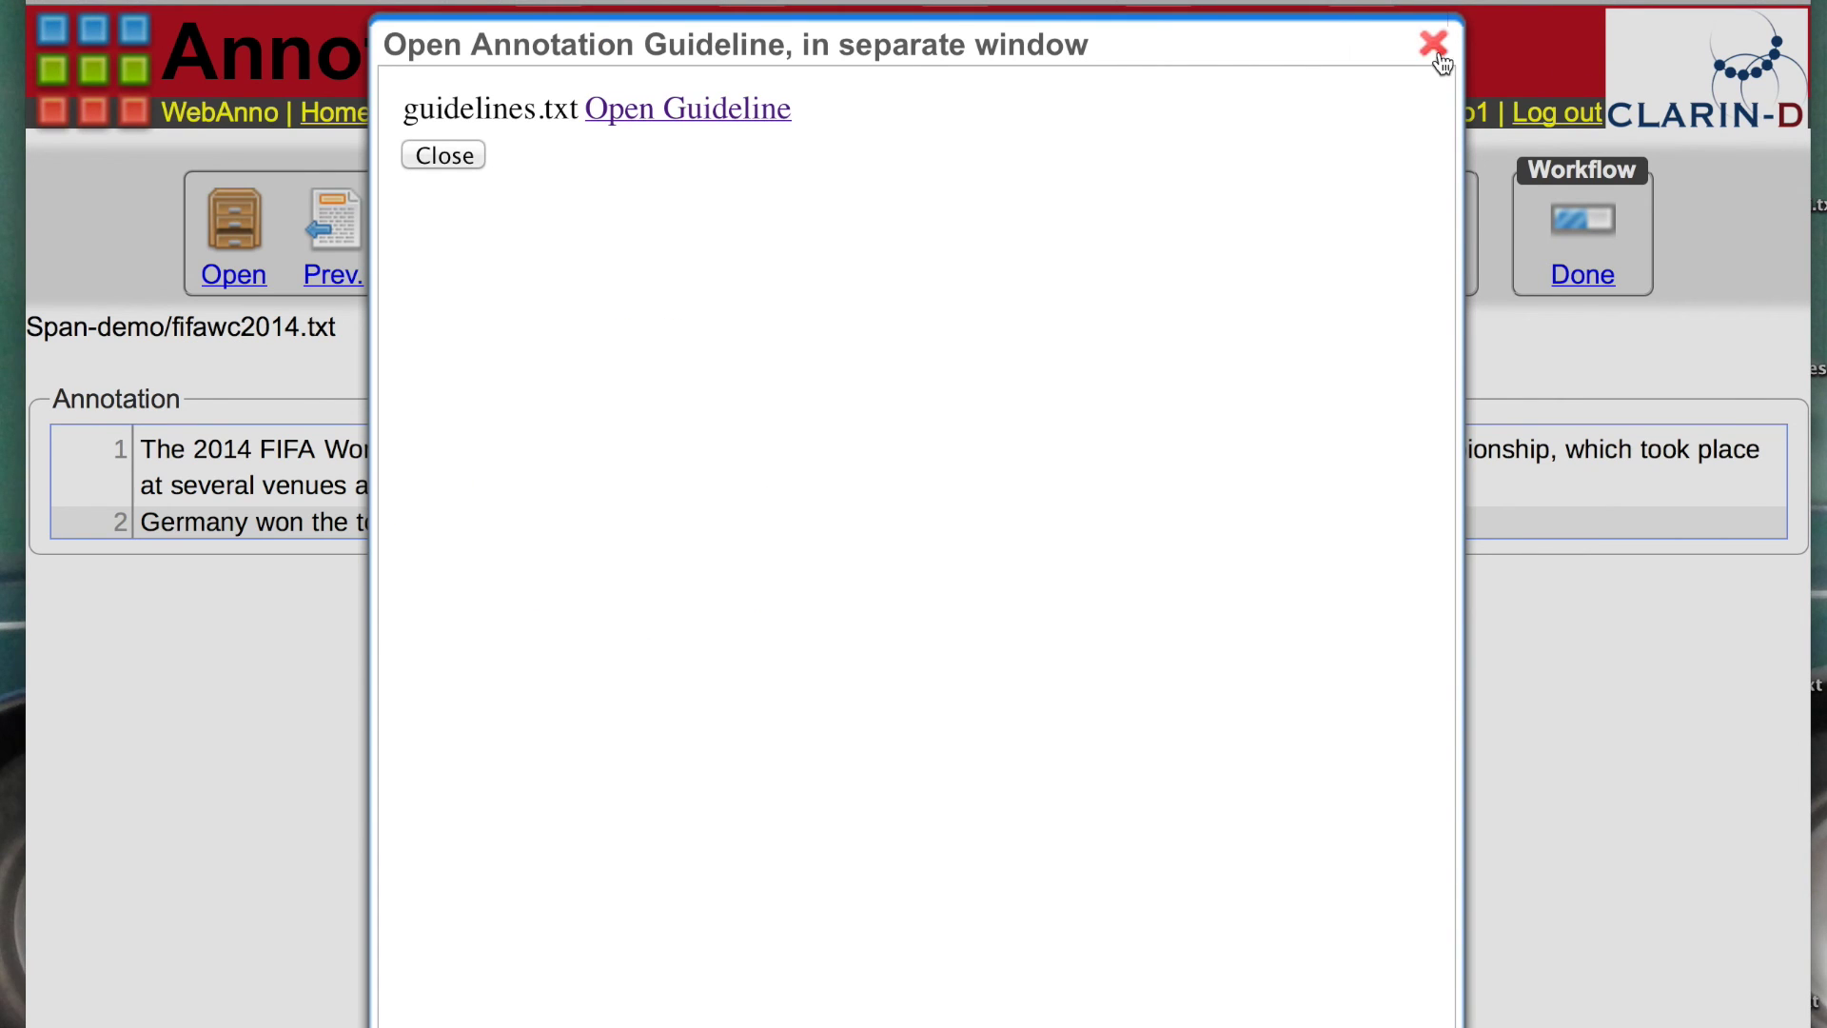
{"action": "left_click", "coordinate": [1435, 44]}
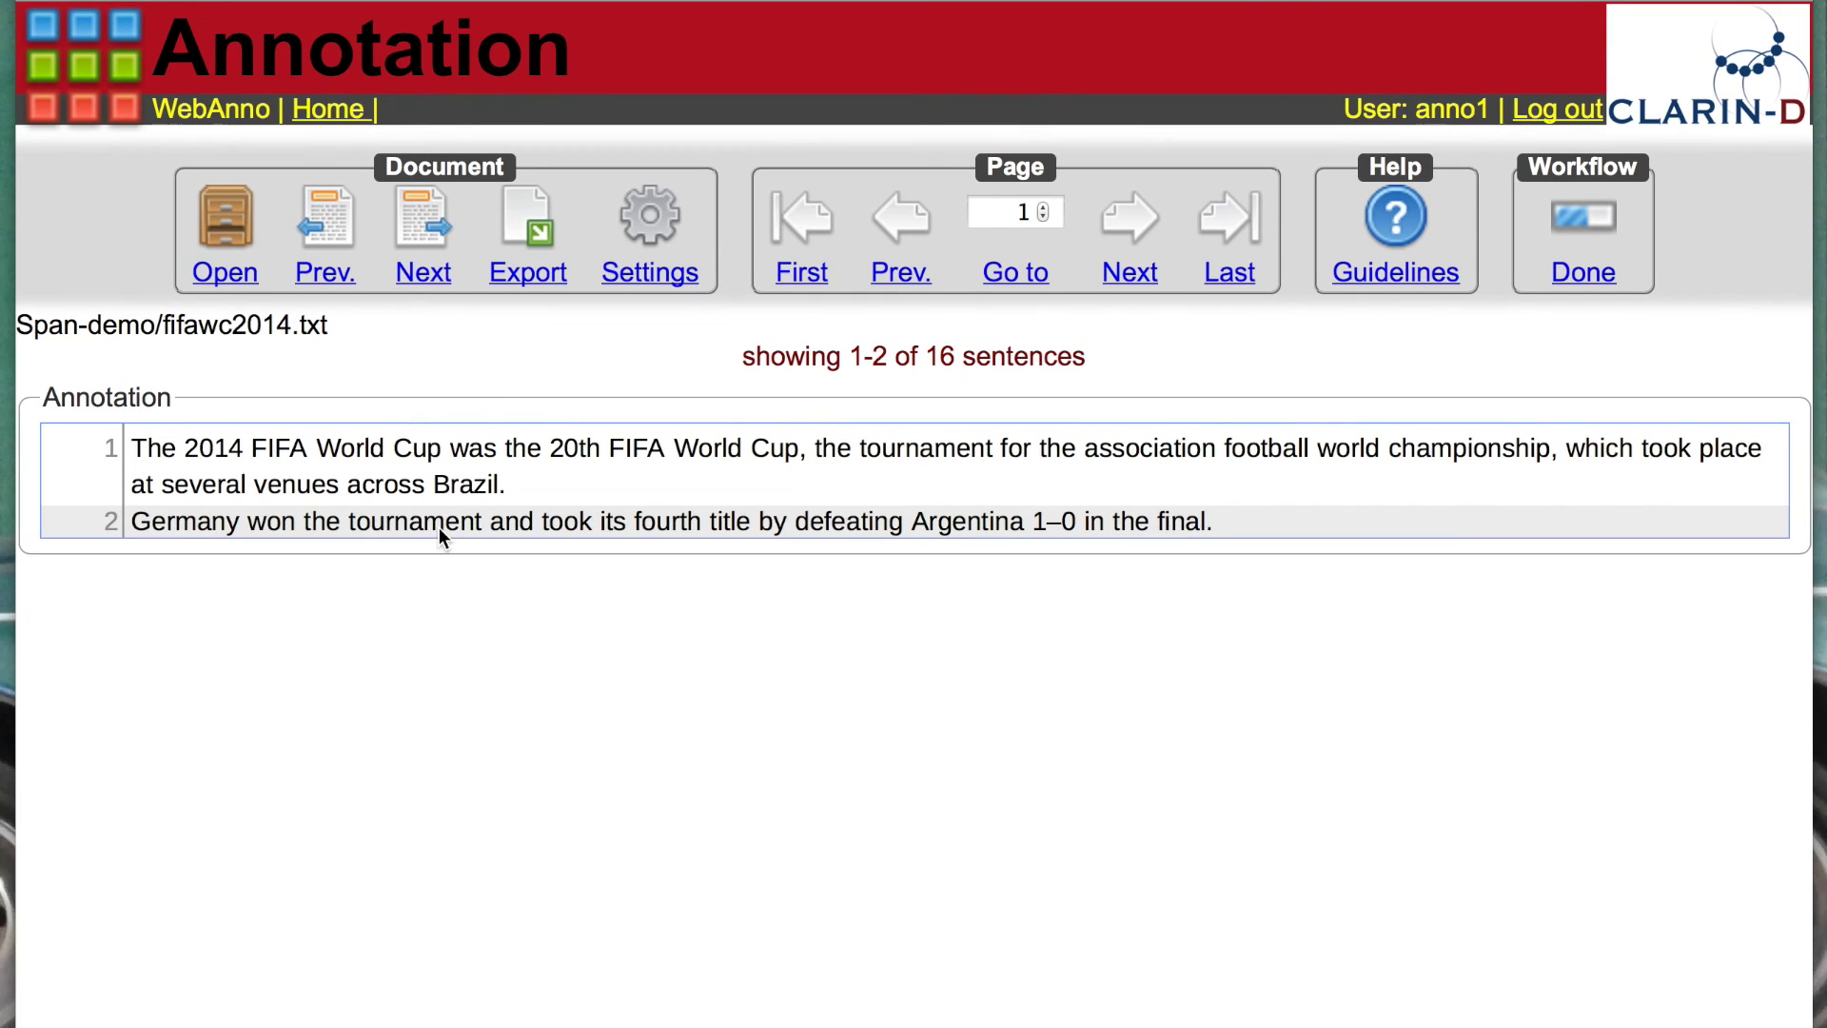
Step: Tag '2014 FIFA World Cup' and 'FIFA World Cup' as ORG entities
{"action": "left_click", "coordinate": [216, 449]}
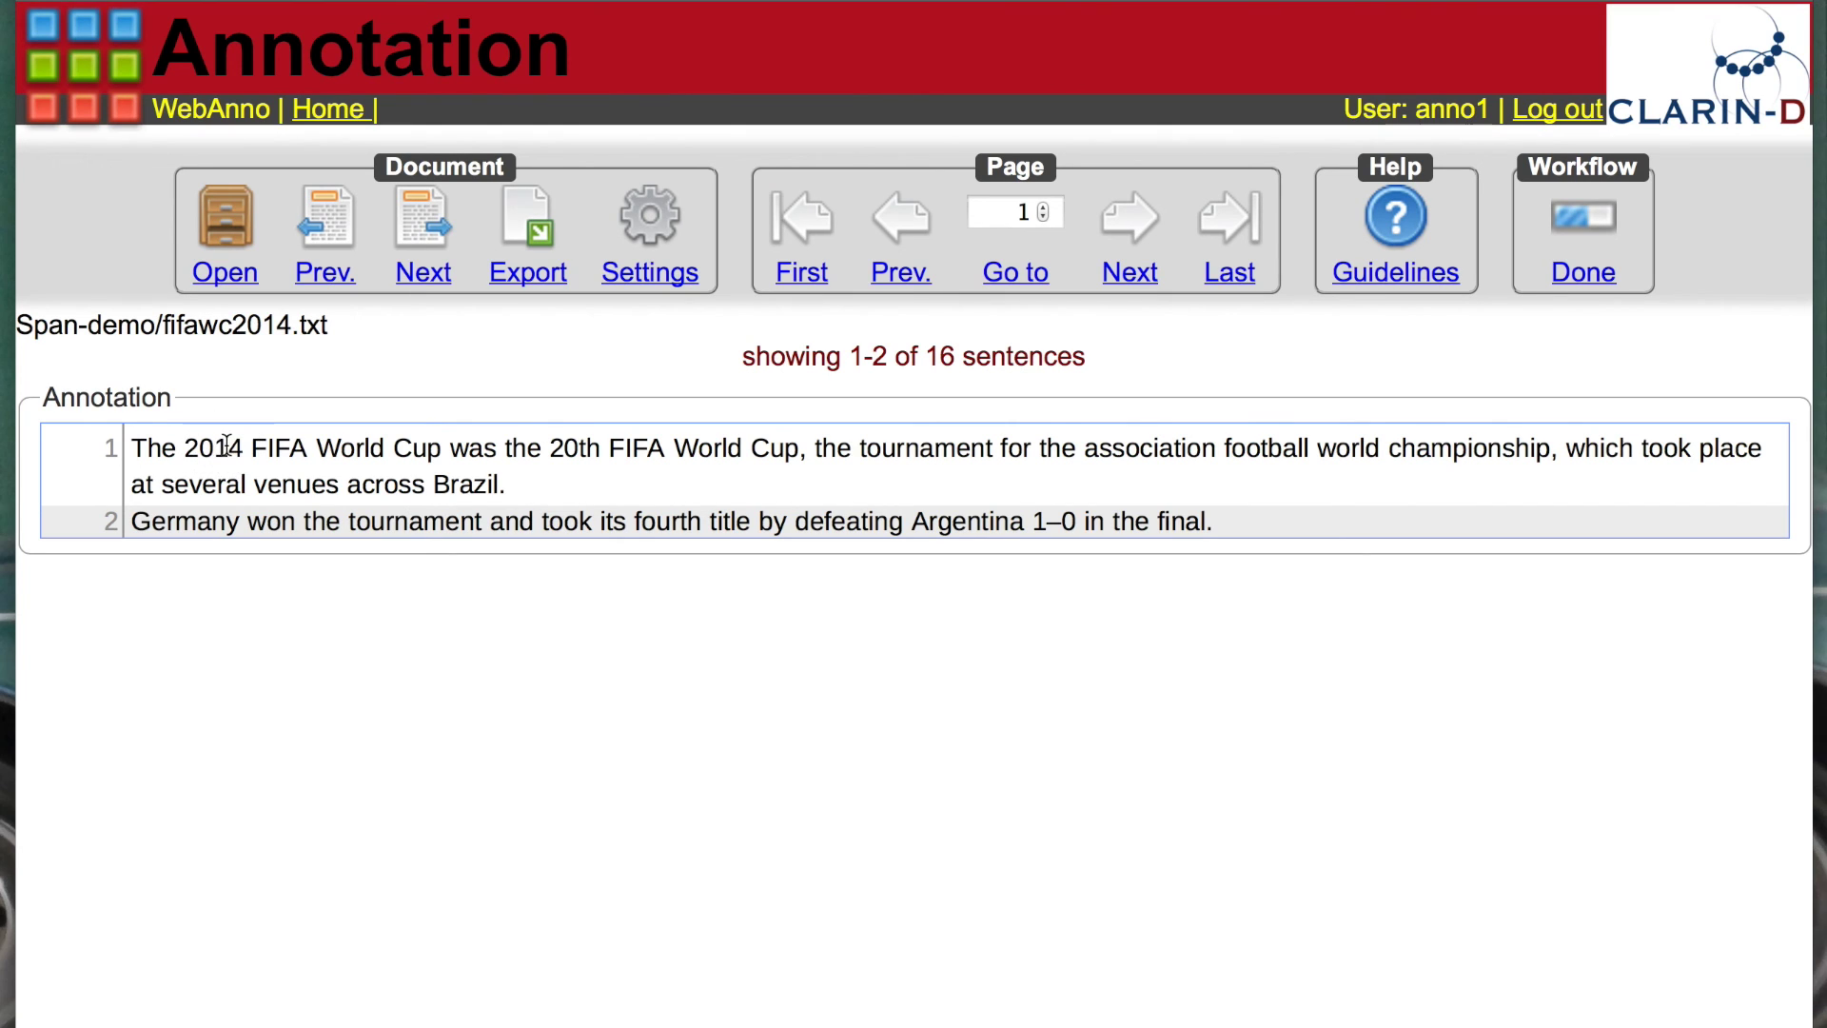
{"action": "left_click_drag", "start_coordinate": [191, 448], "coordinate": [436, 461]}
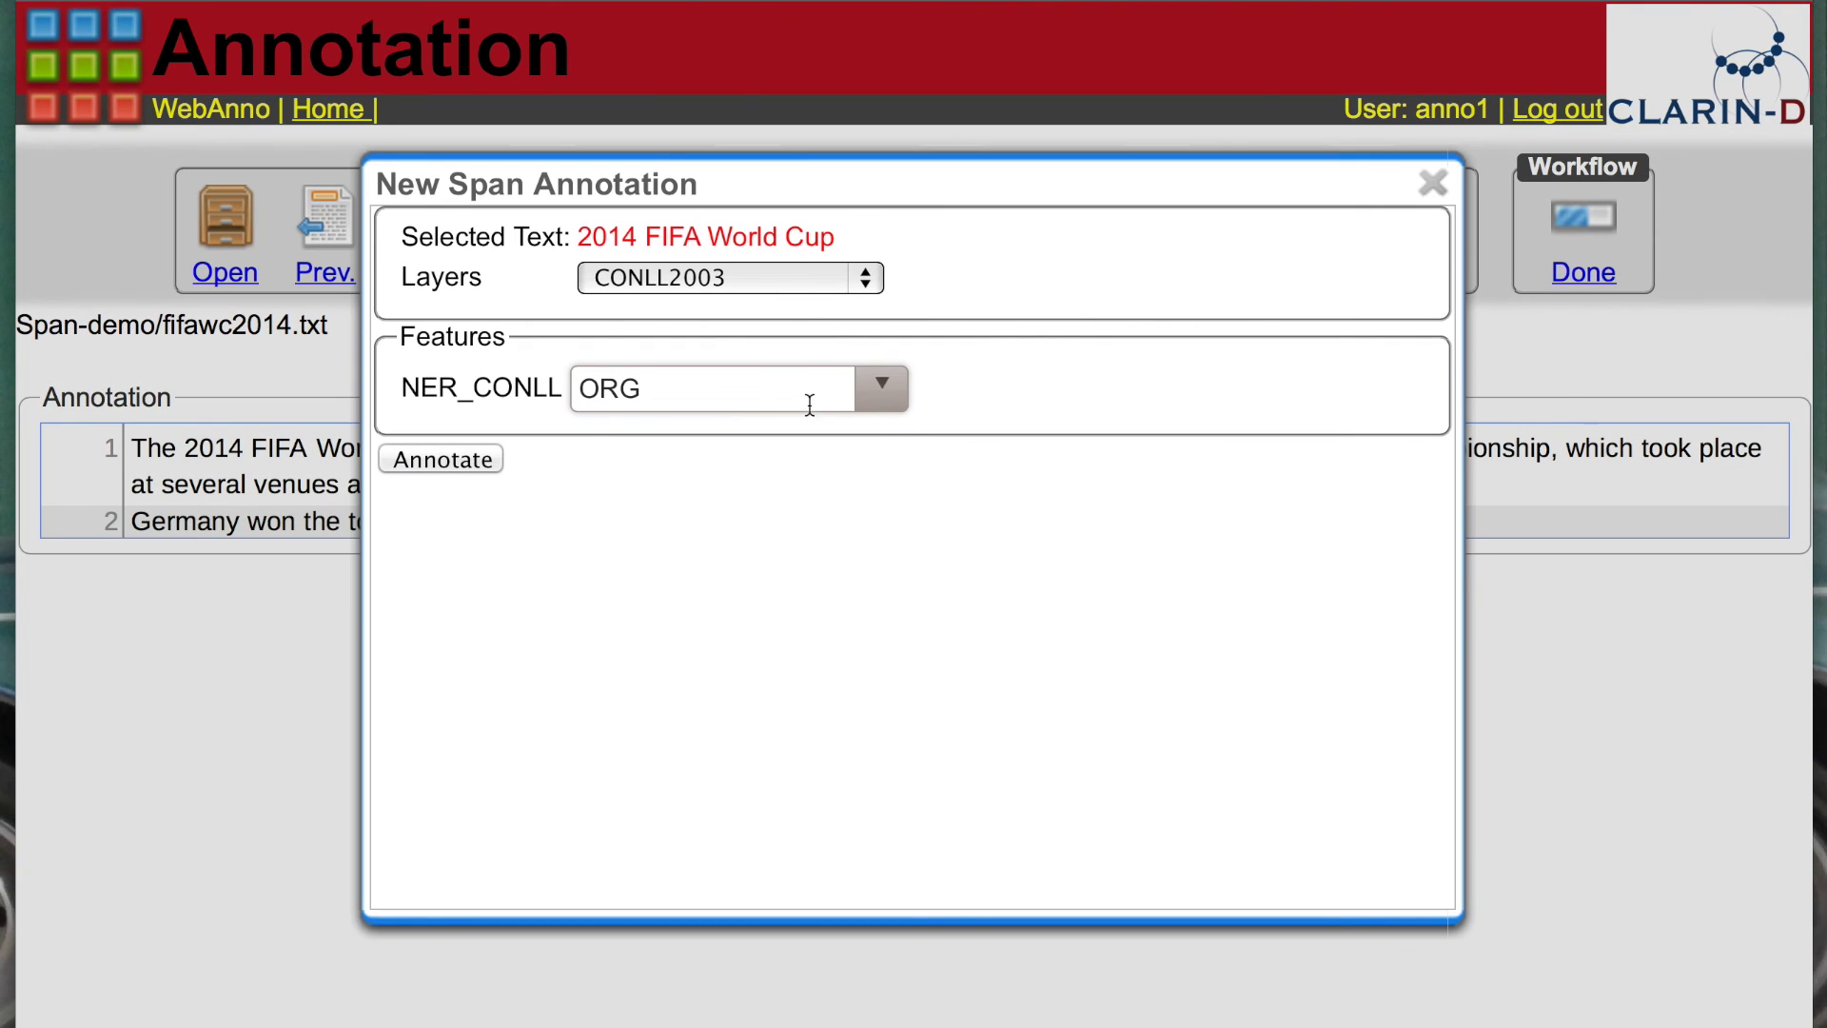
{"action": "left_click", "coordinate": [882, 393]}
{"action": "left_click", "coordinate": [601, 536]}
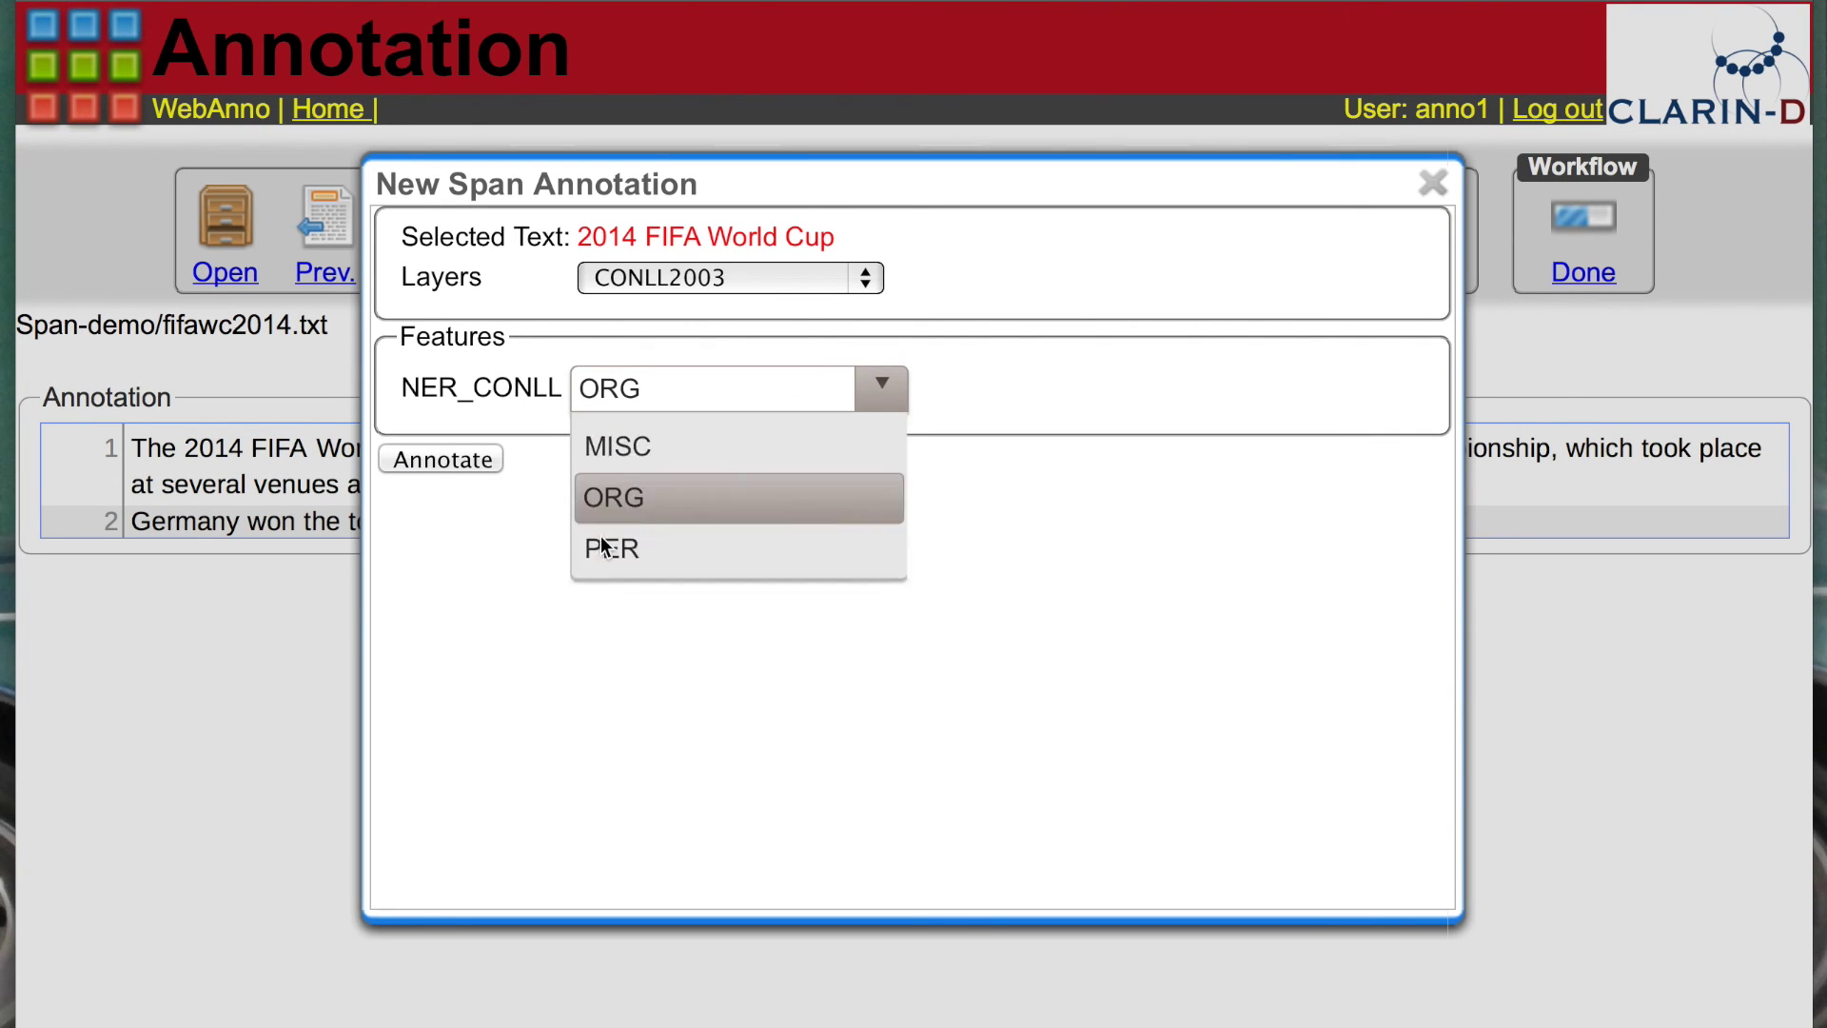
{"action": "left_click", "coordinate": [462, 466]}
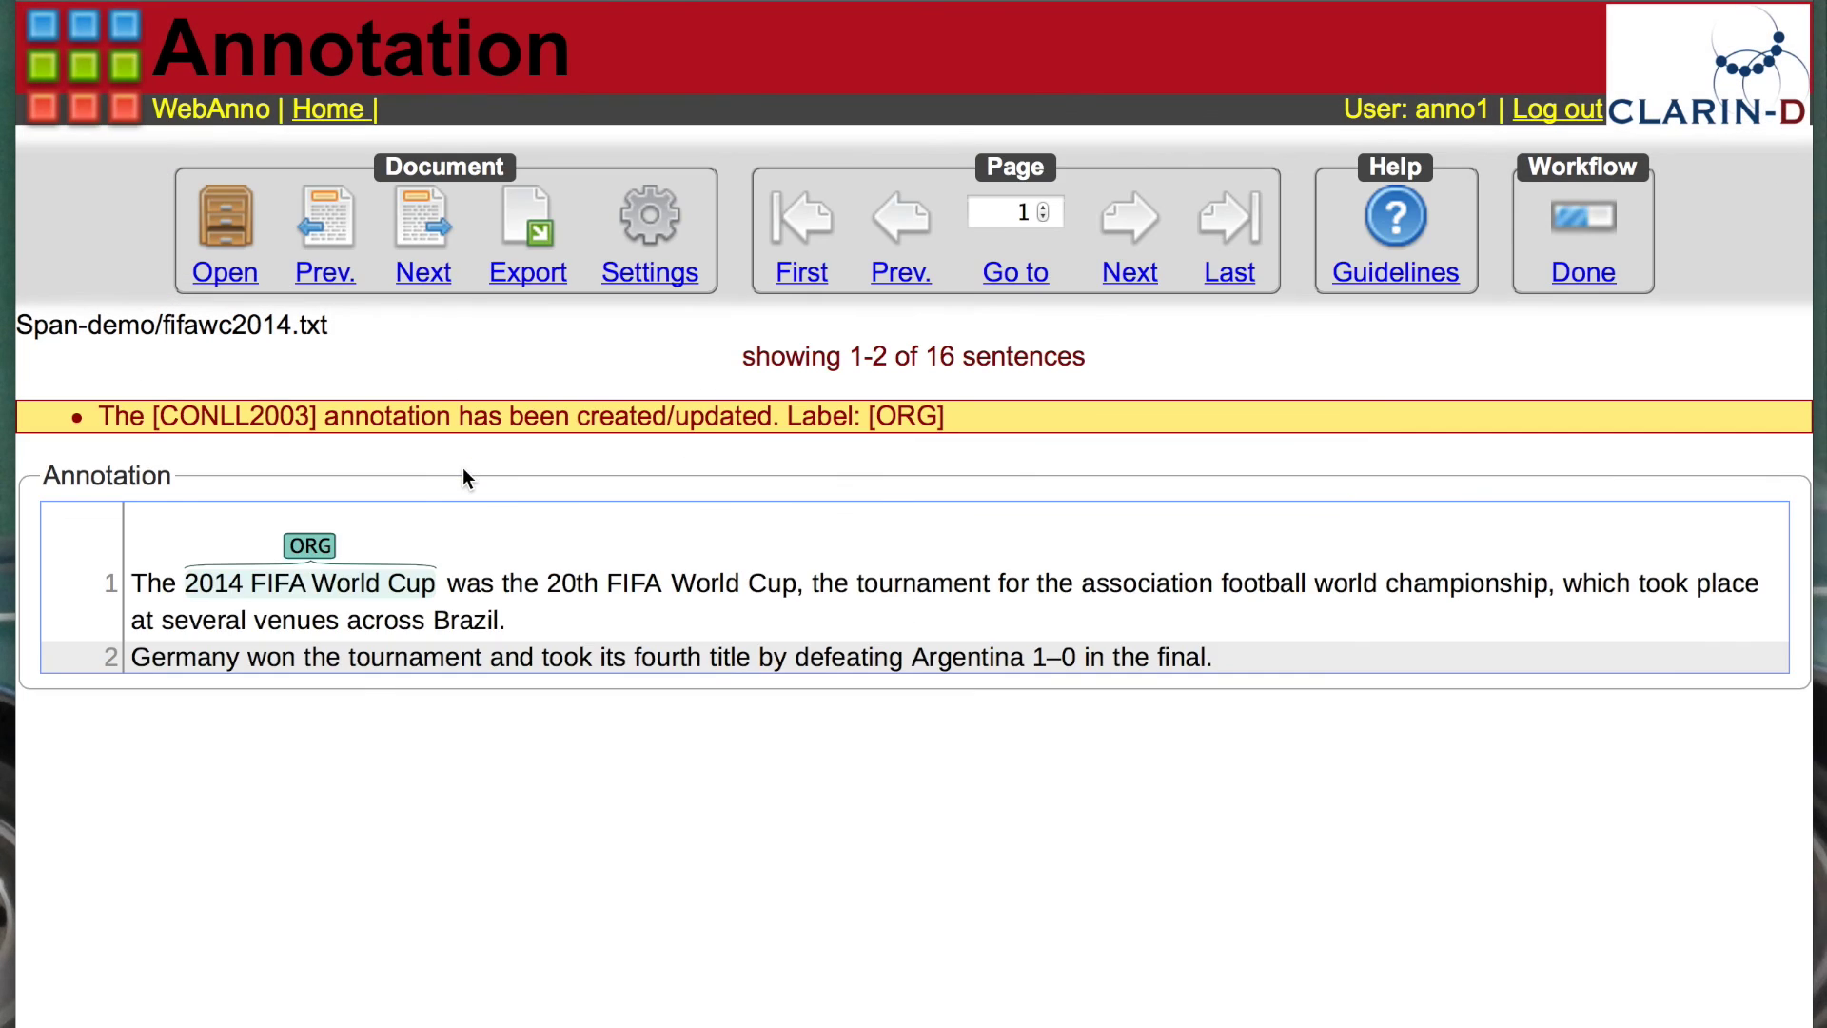
{"action": "left_click_drag", "start_coordinate": [624, 582], "coordinate": [775, 586]}
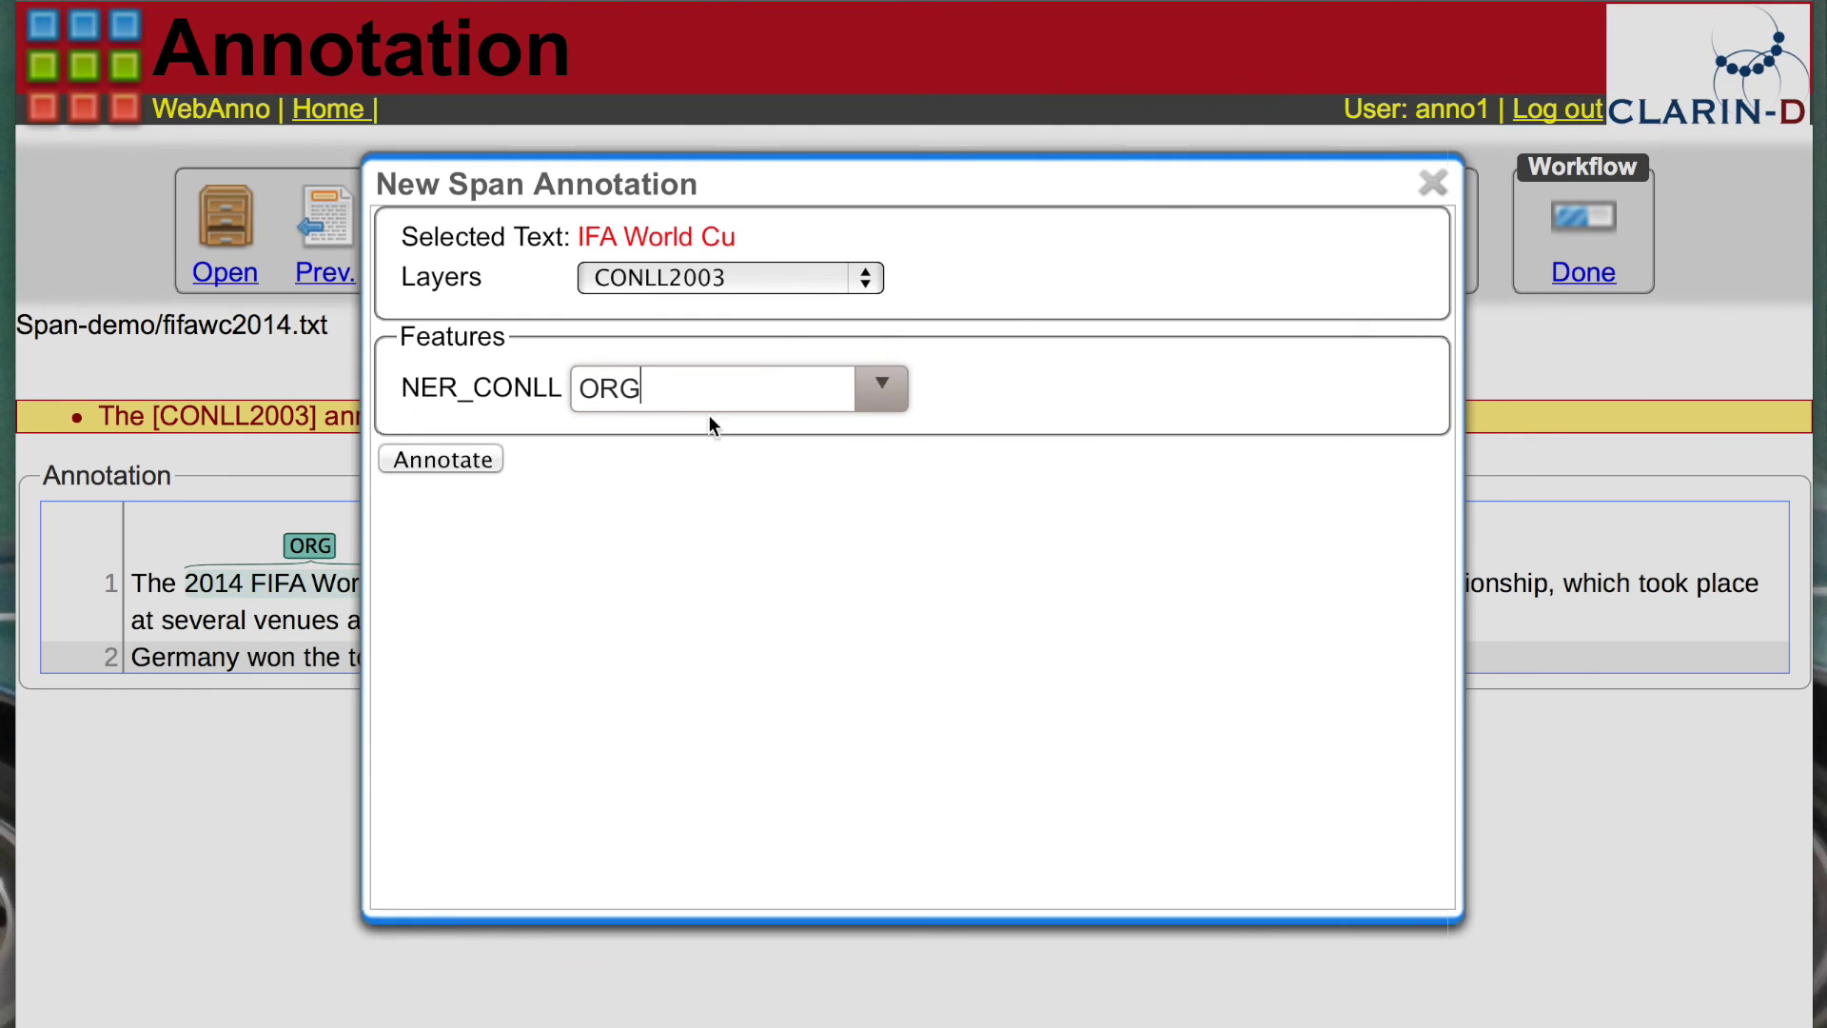
{"action": "left_click", "coordinate": [476, 459]}
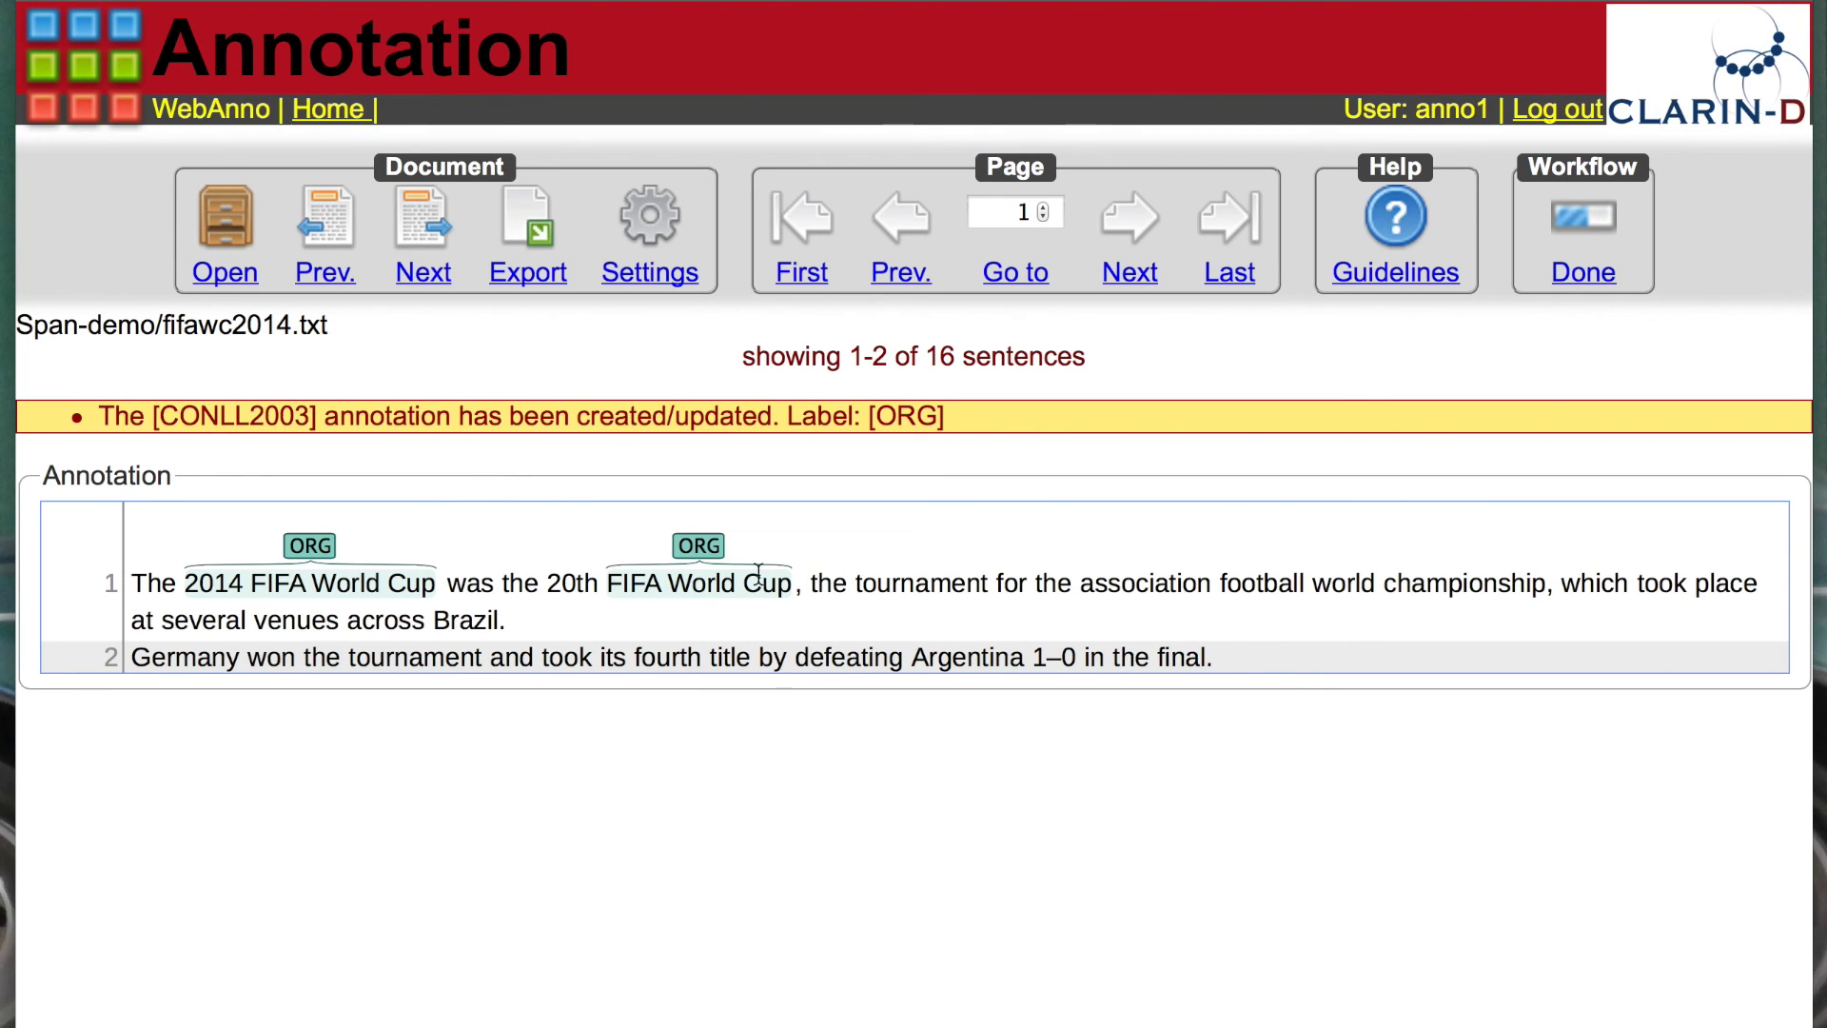
Step: Tag 'Brazil' as a LOC entity
{"action": "left_click_drag", "start_coordinate": [445, 620], "coordinate": [500, 621]}
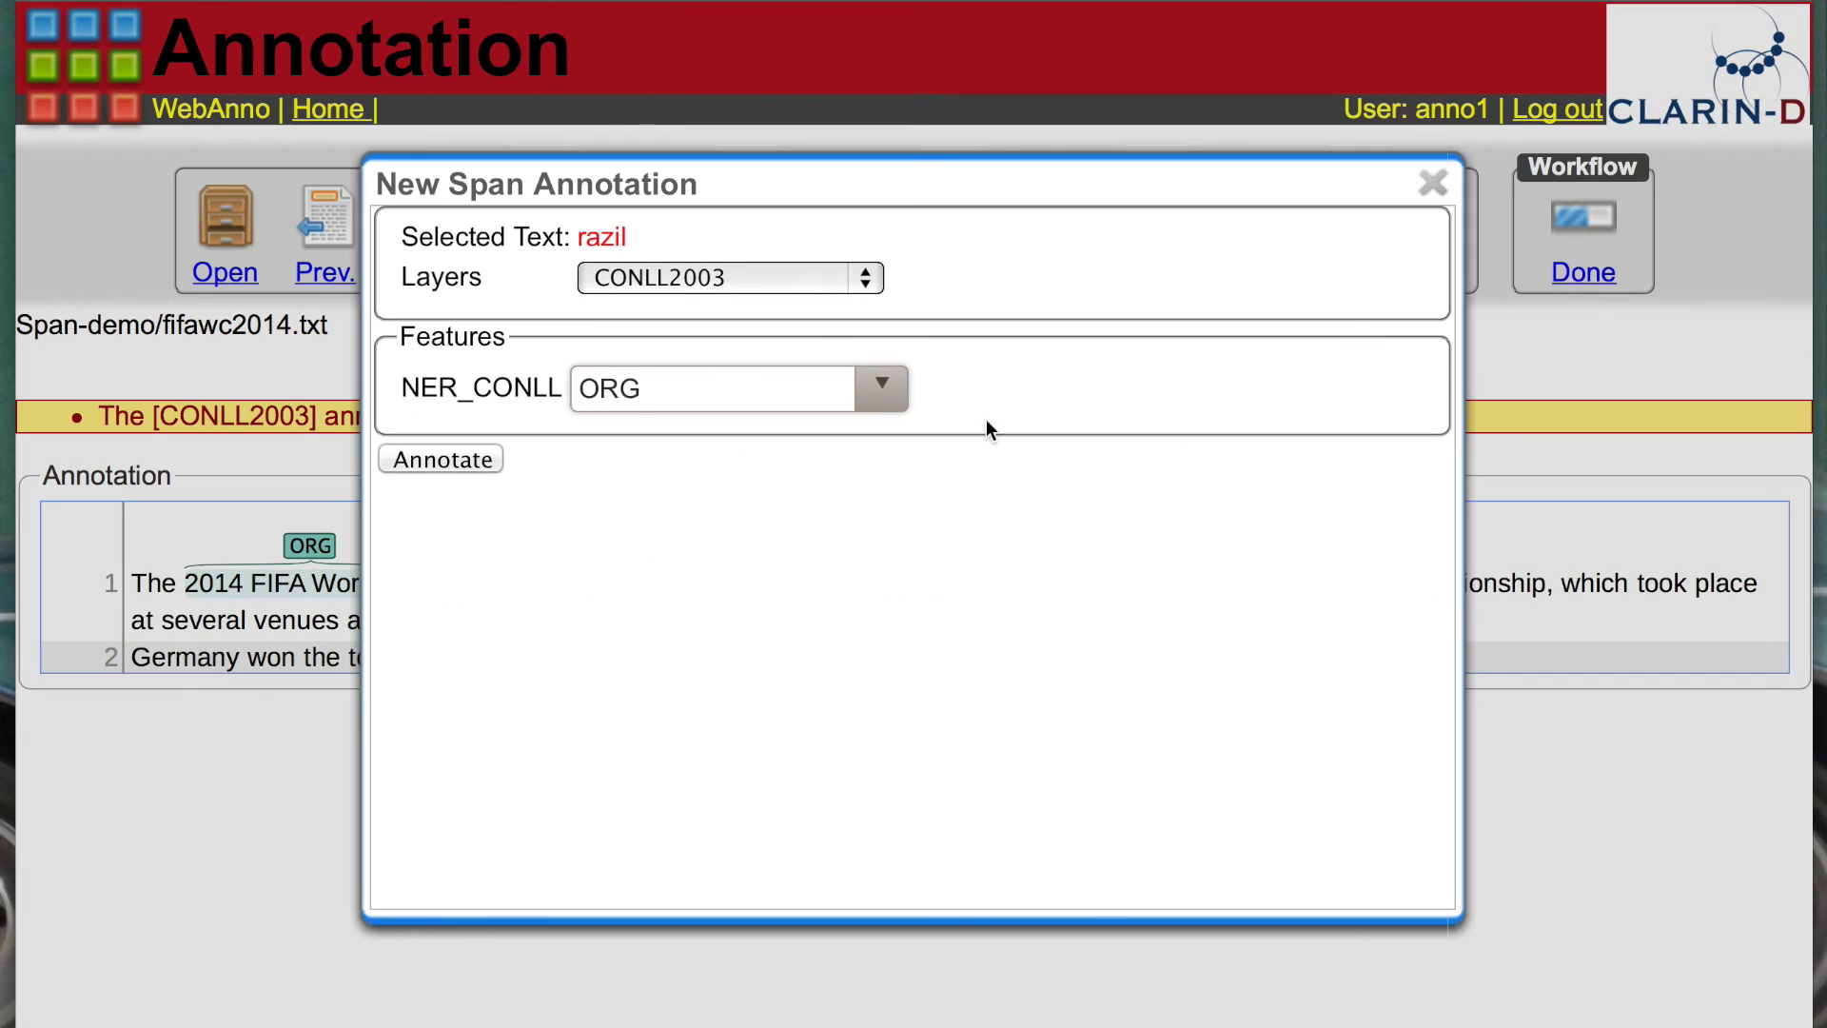
{"action": "left_click", "coordinate": [881, 398]}
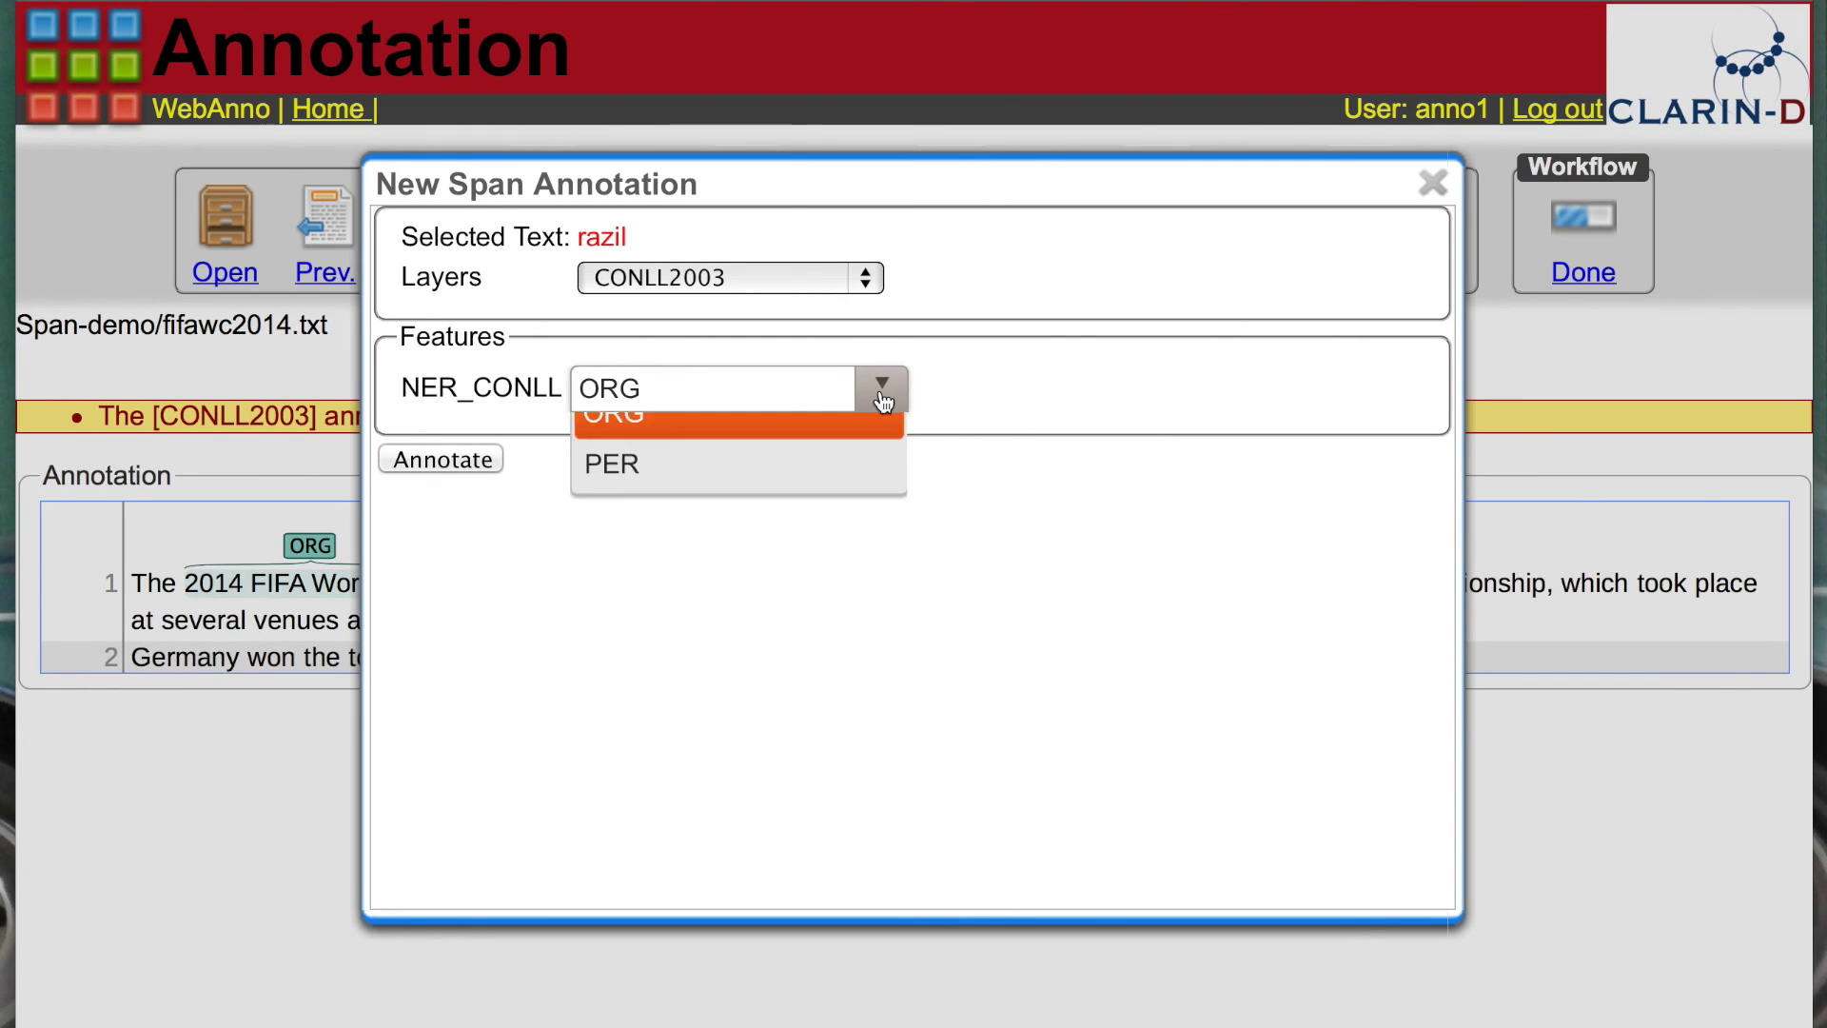
{"action": "left_click", "coordinate": [698, 441]}
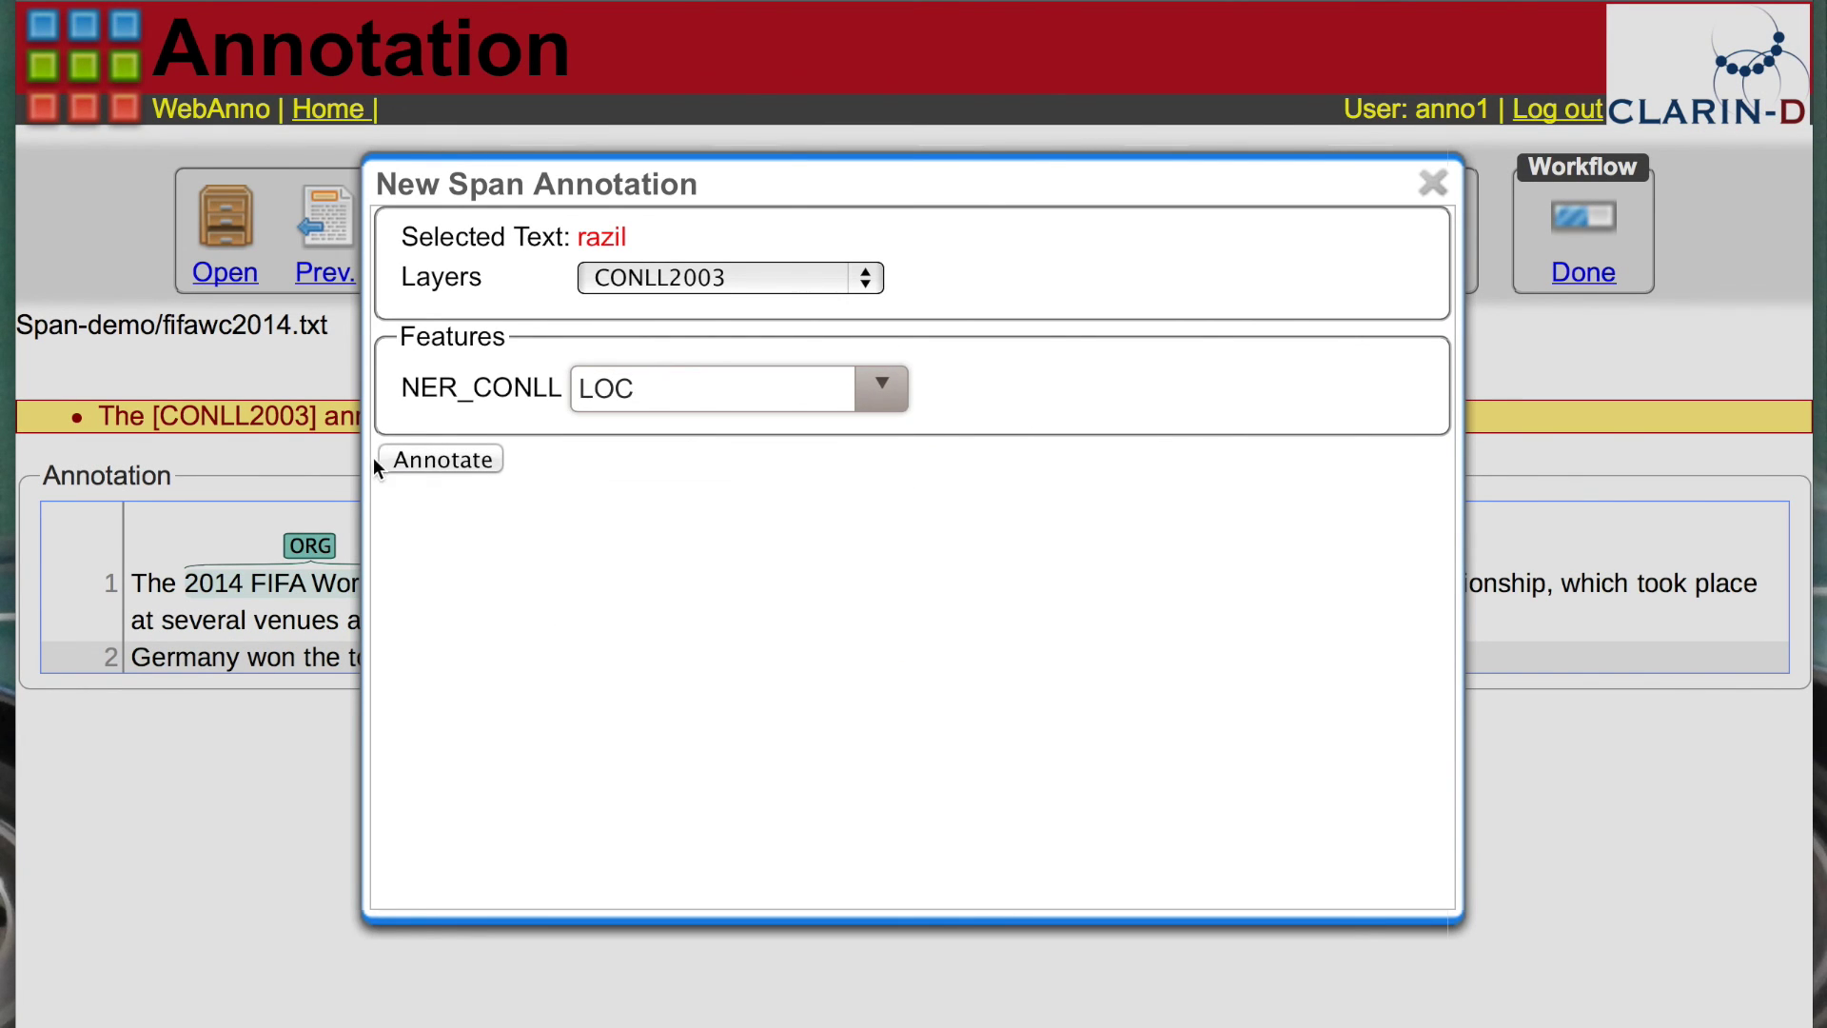
{"action": "left_click", "coordinate": [443, 460]}
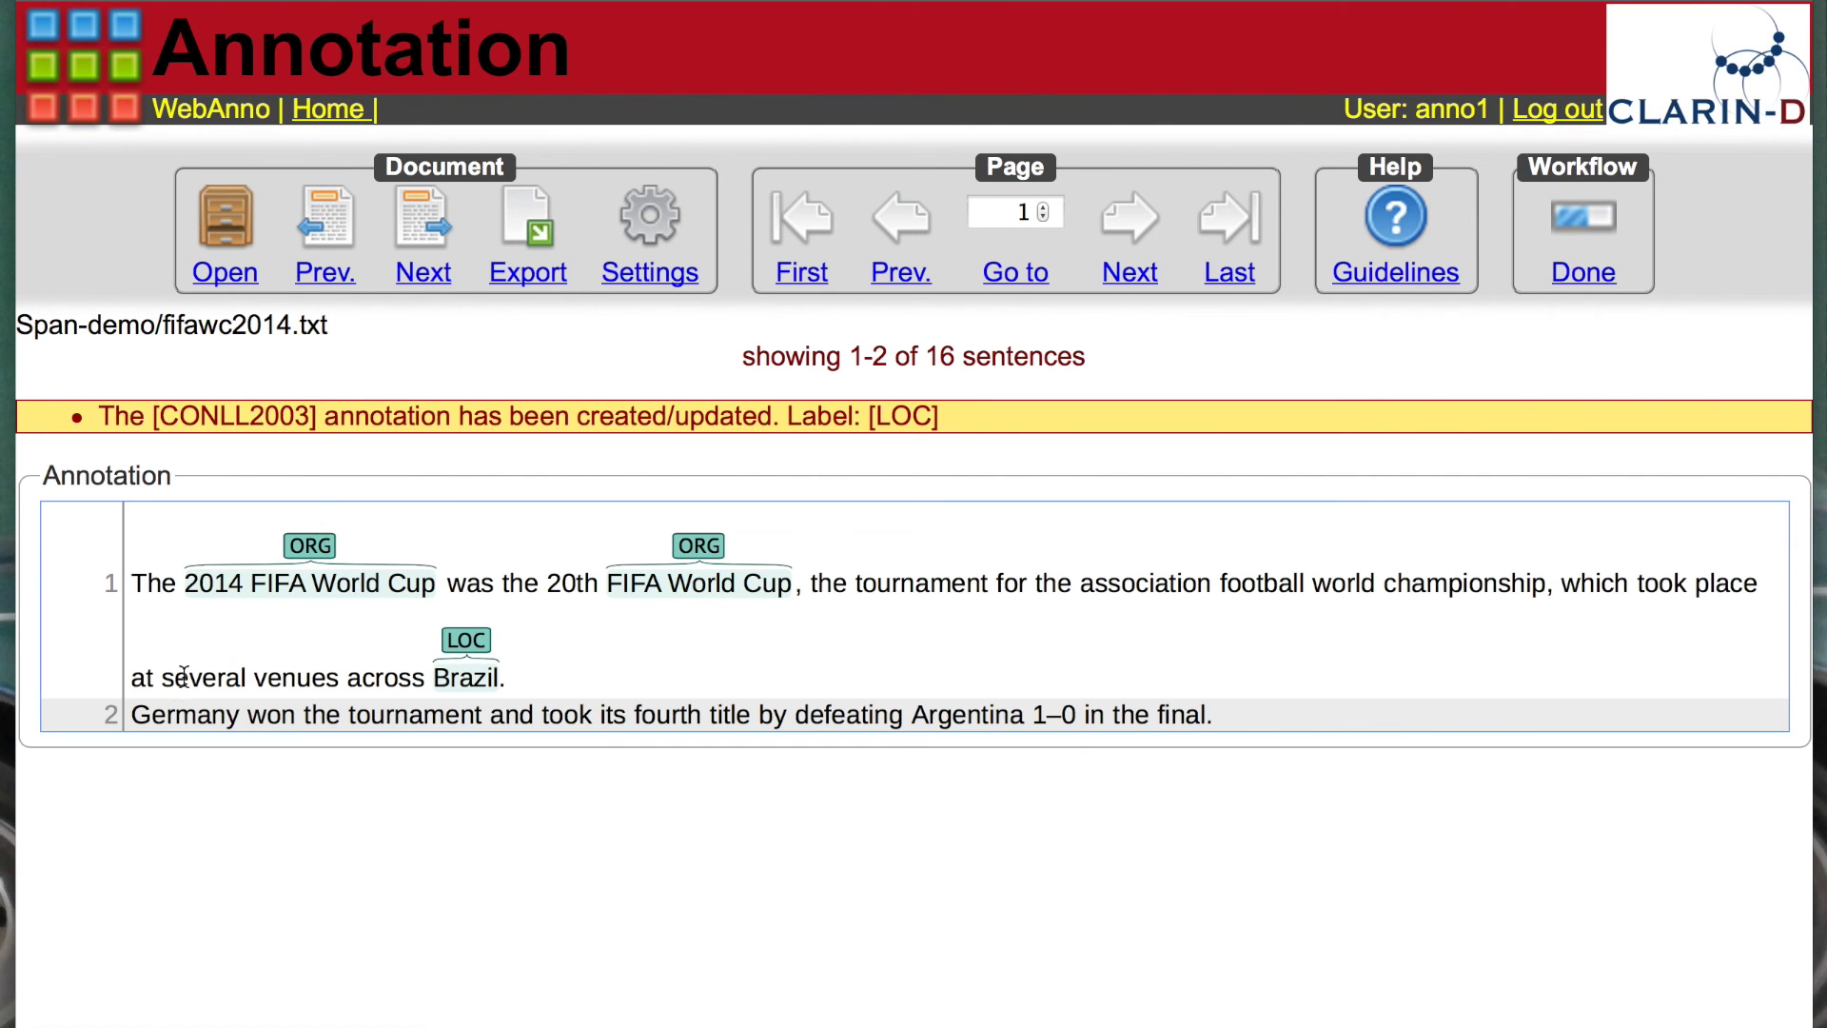
Step: Label 'Germany' and 'Argentina' with LOC entity tags
{"action": "left_click_drag", "start_coordinate": [131, 713], "coordinate": [234, 714]}
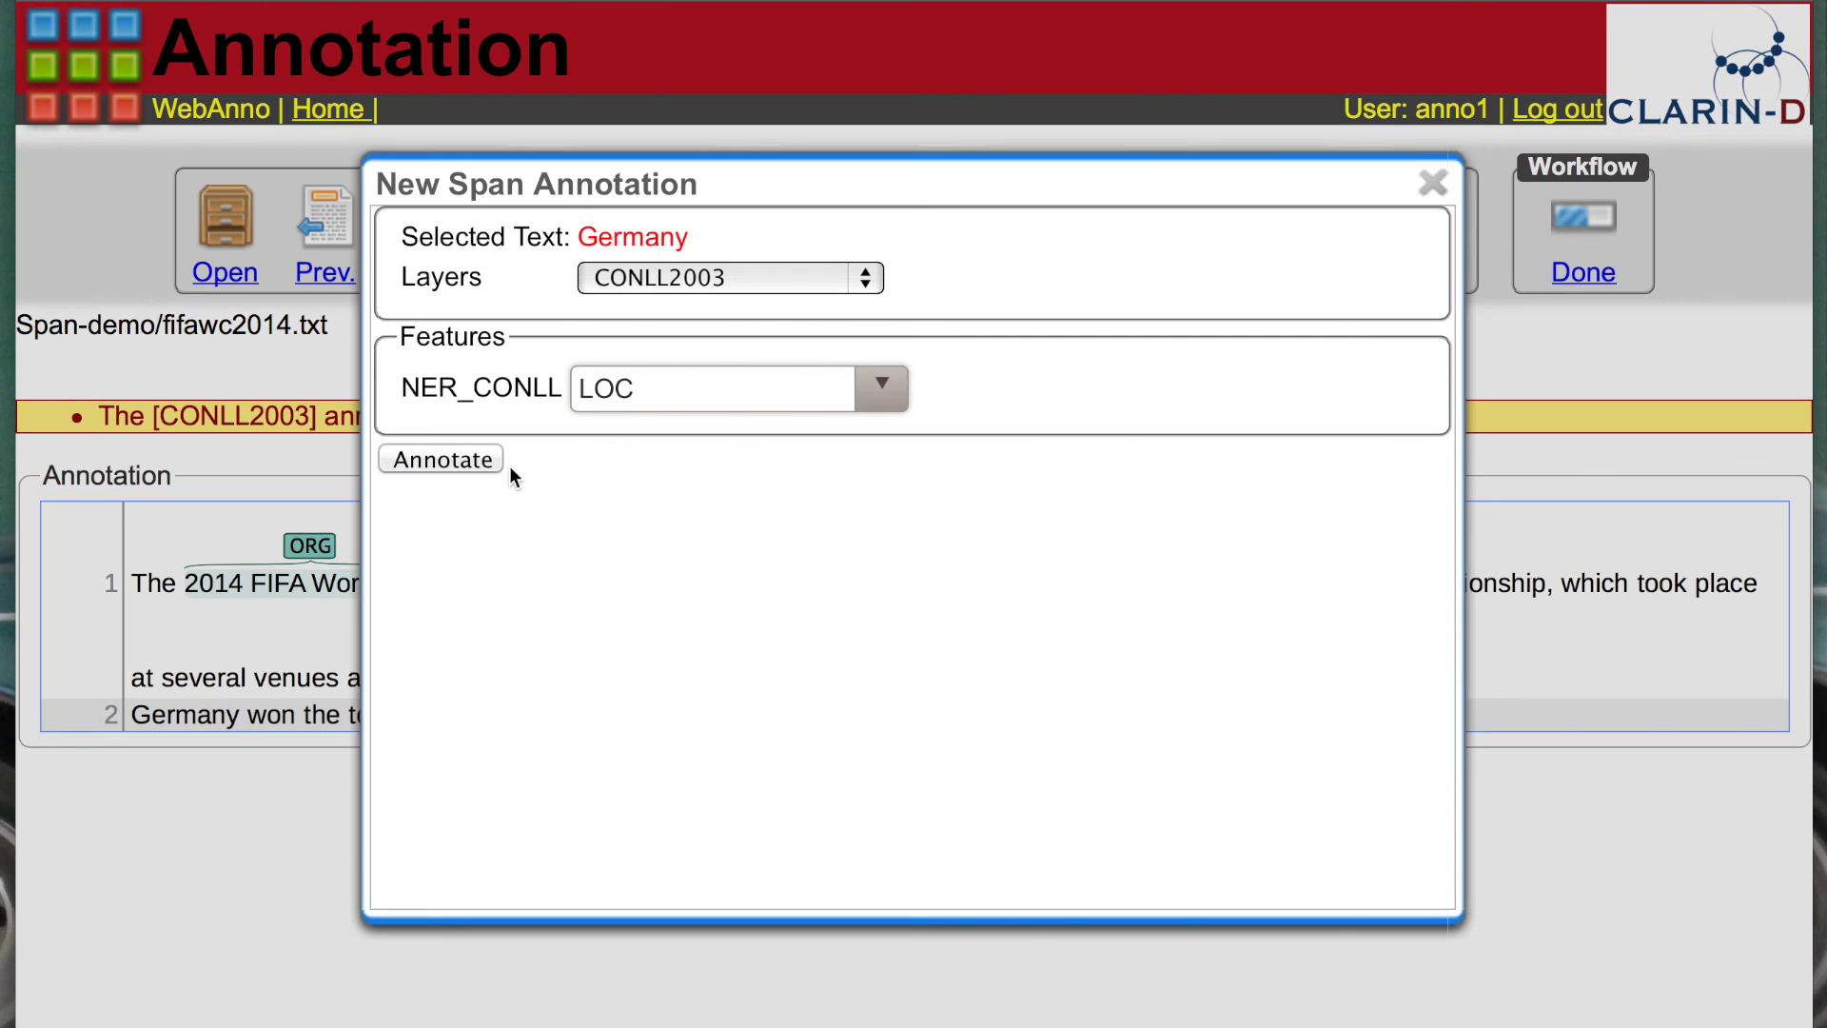
{"action": "left_click", "coordinate": [480, 459]}
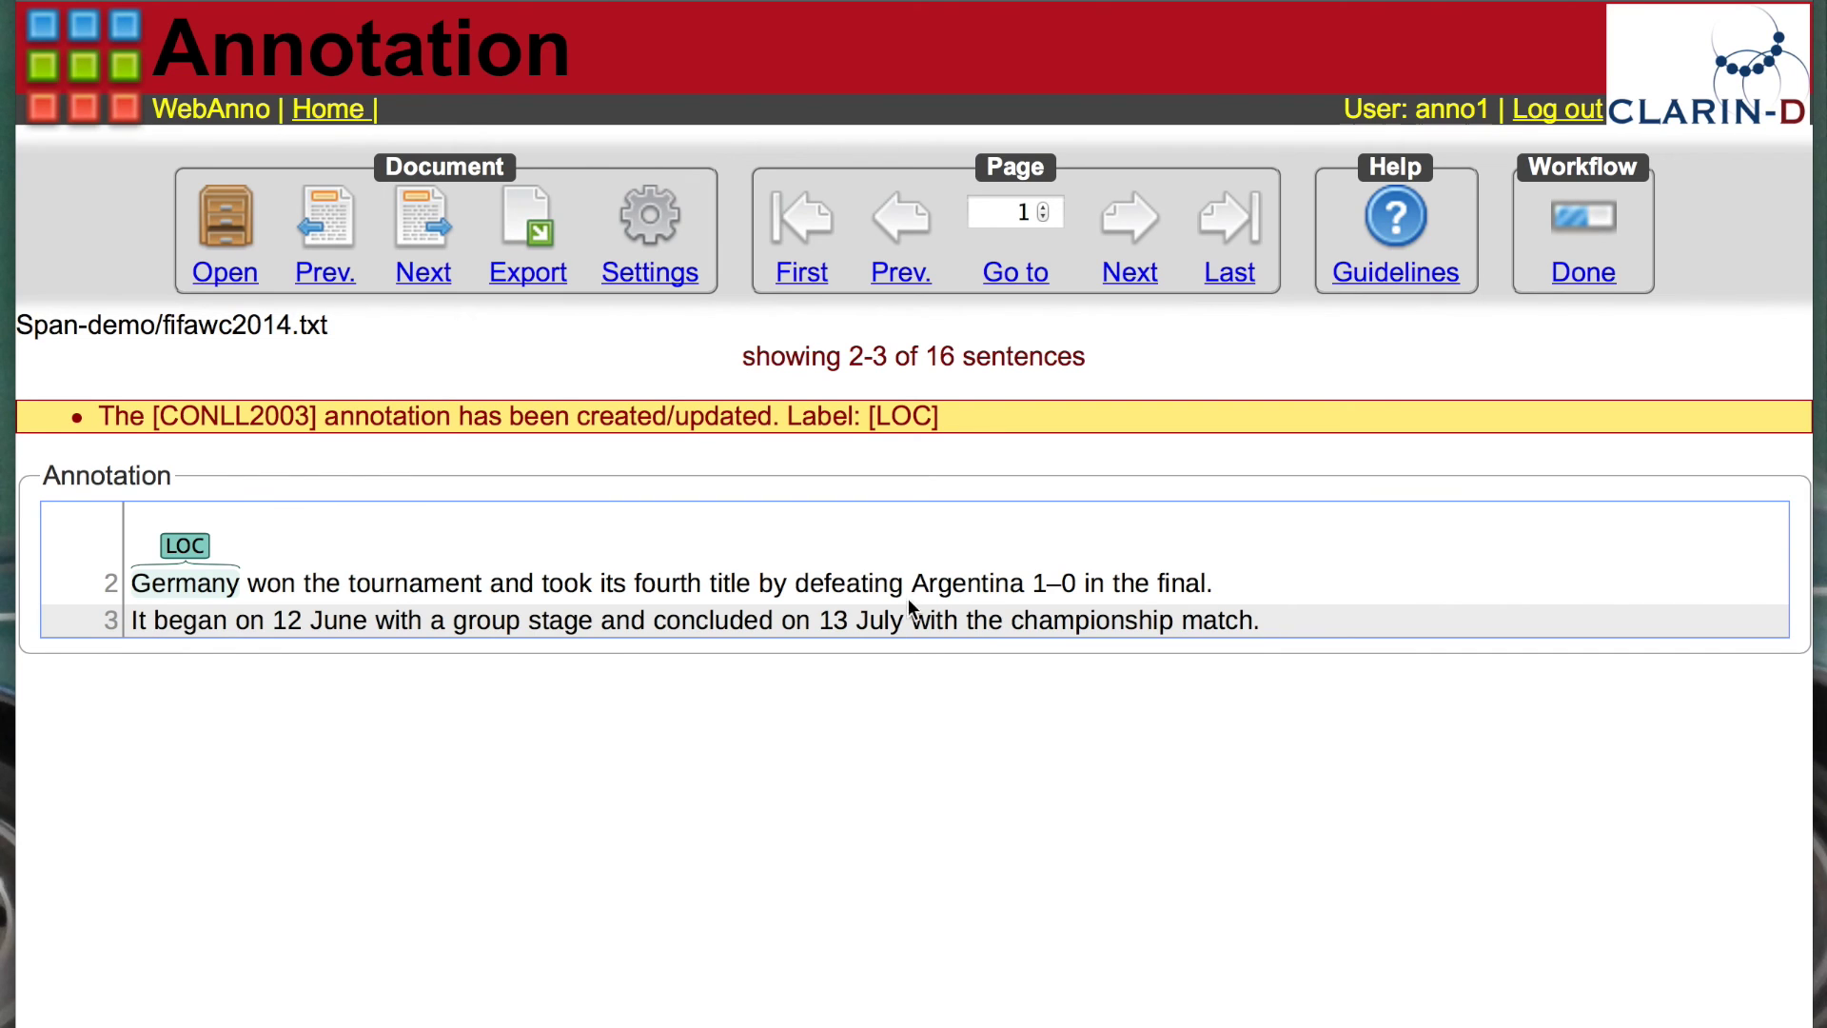
{"action": "left_click_drag", "start_coordinate": [913, 583], "coordinate": [1022, 582]}
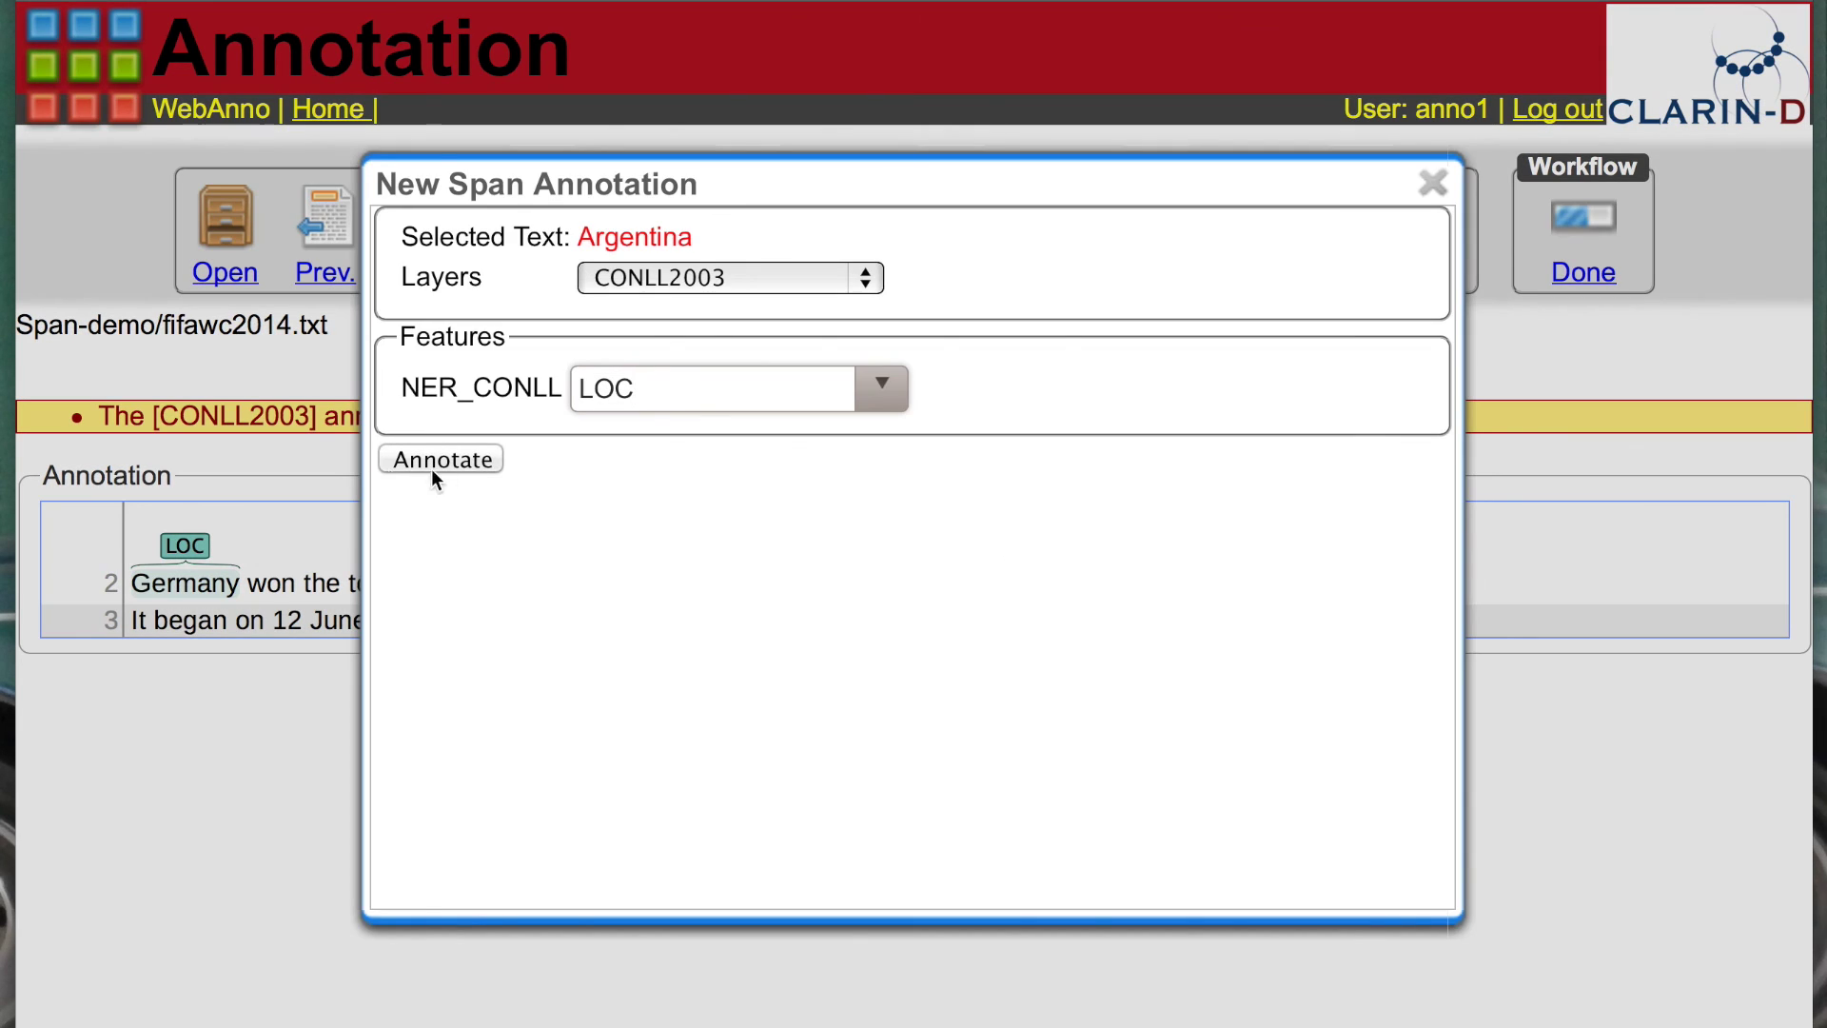
{"action": "left_click", "coordinate": [437, 459]}
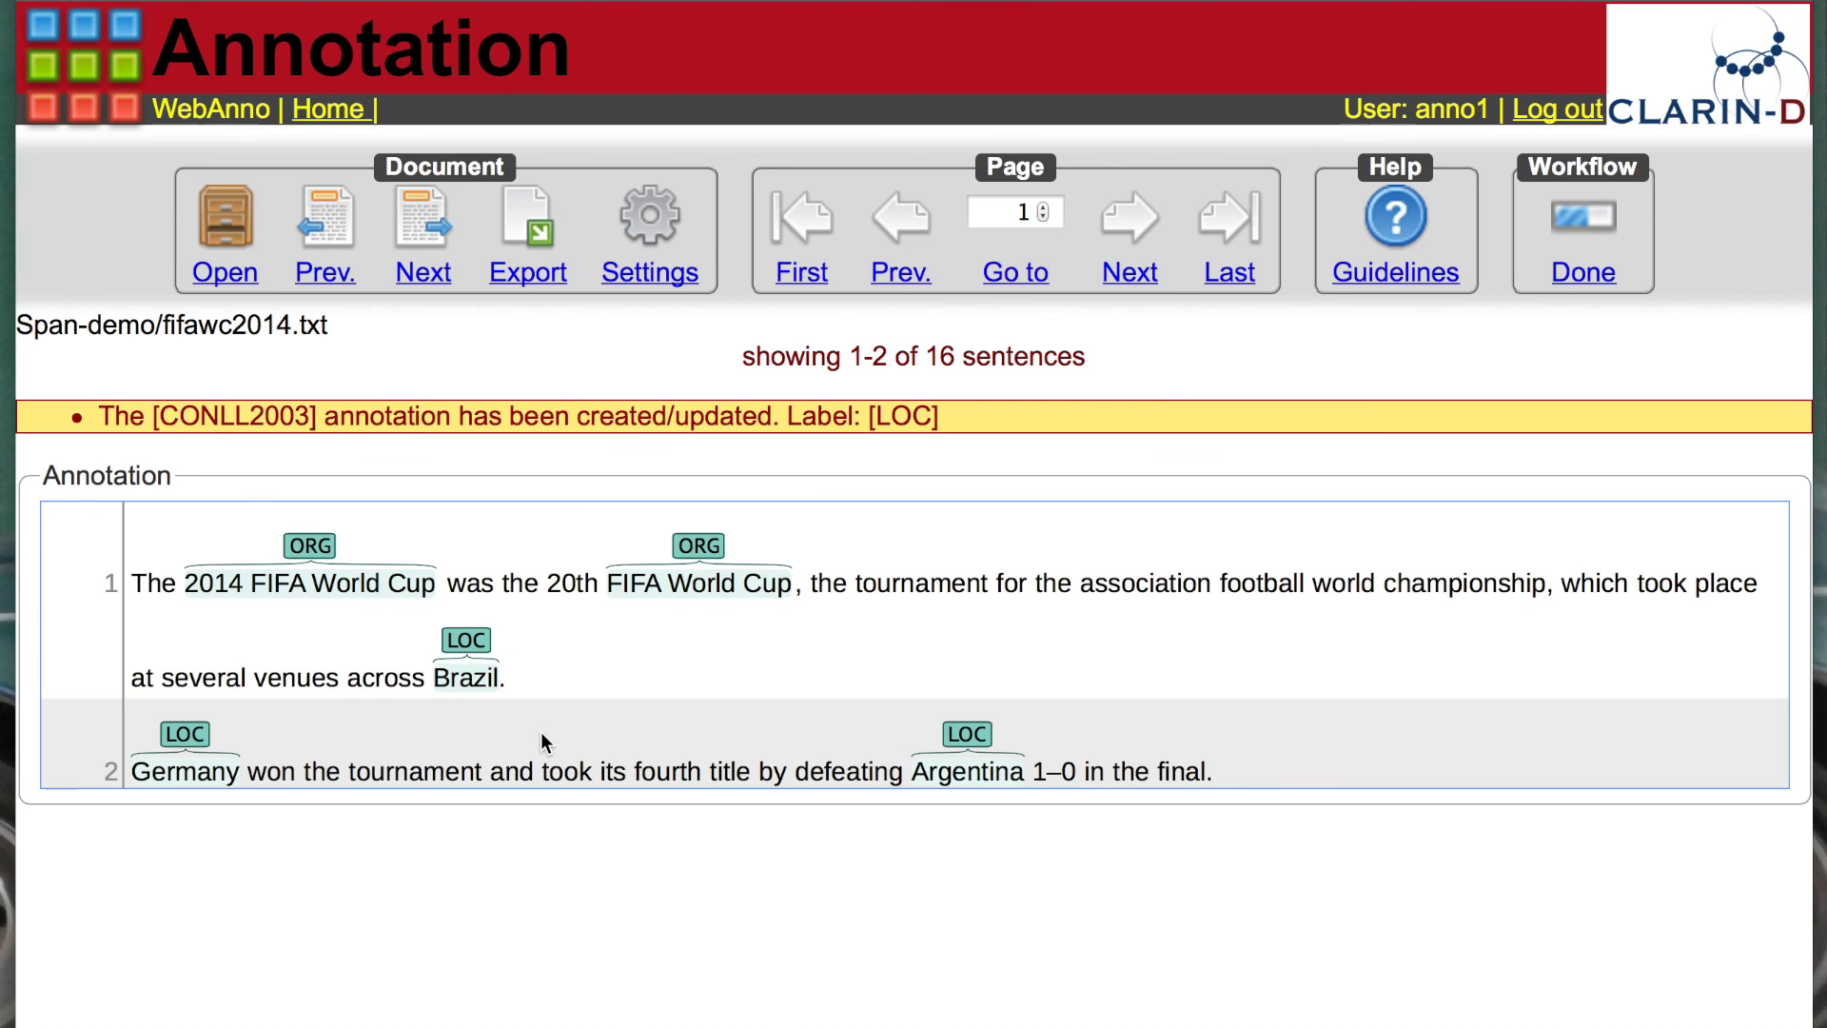
Step: Show 10 sentences per page and hide the Coreference, Dependency, Lemma, Named Entity and POS layers
{"action": "left_click", "coordinate": [666, 278]}
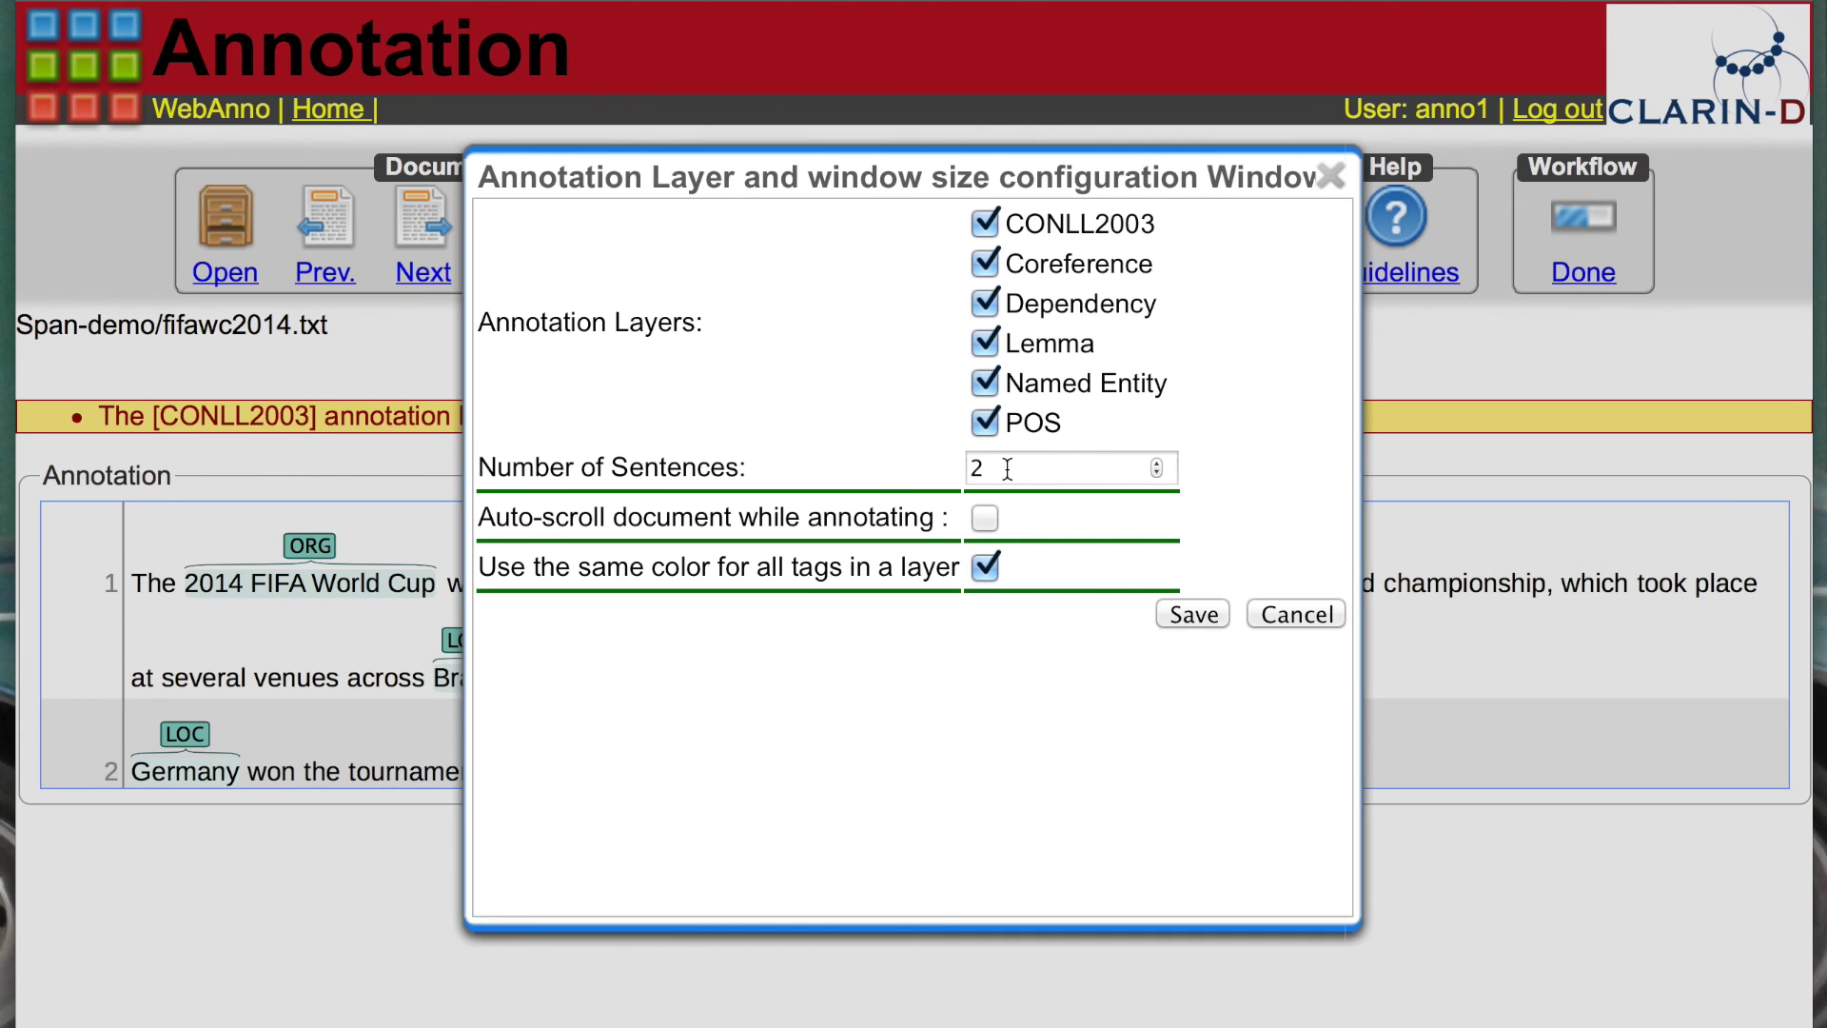
{"action": "left_click_drag", "start_coordinate": [1007, 468], "coordinate": [947, 468]}
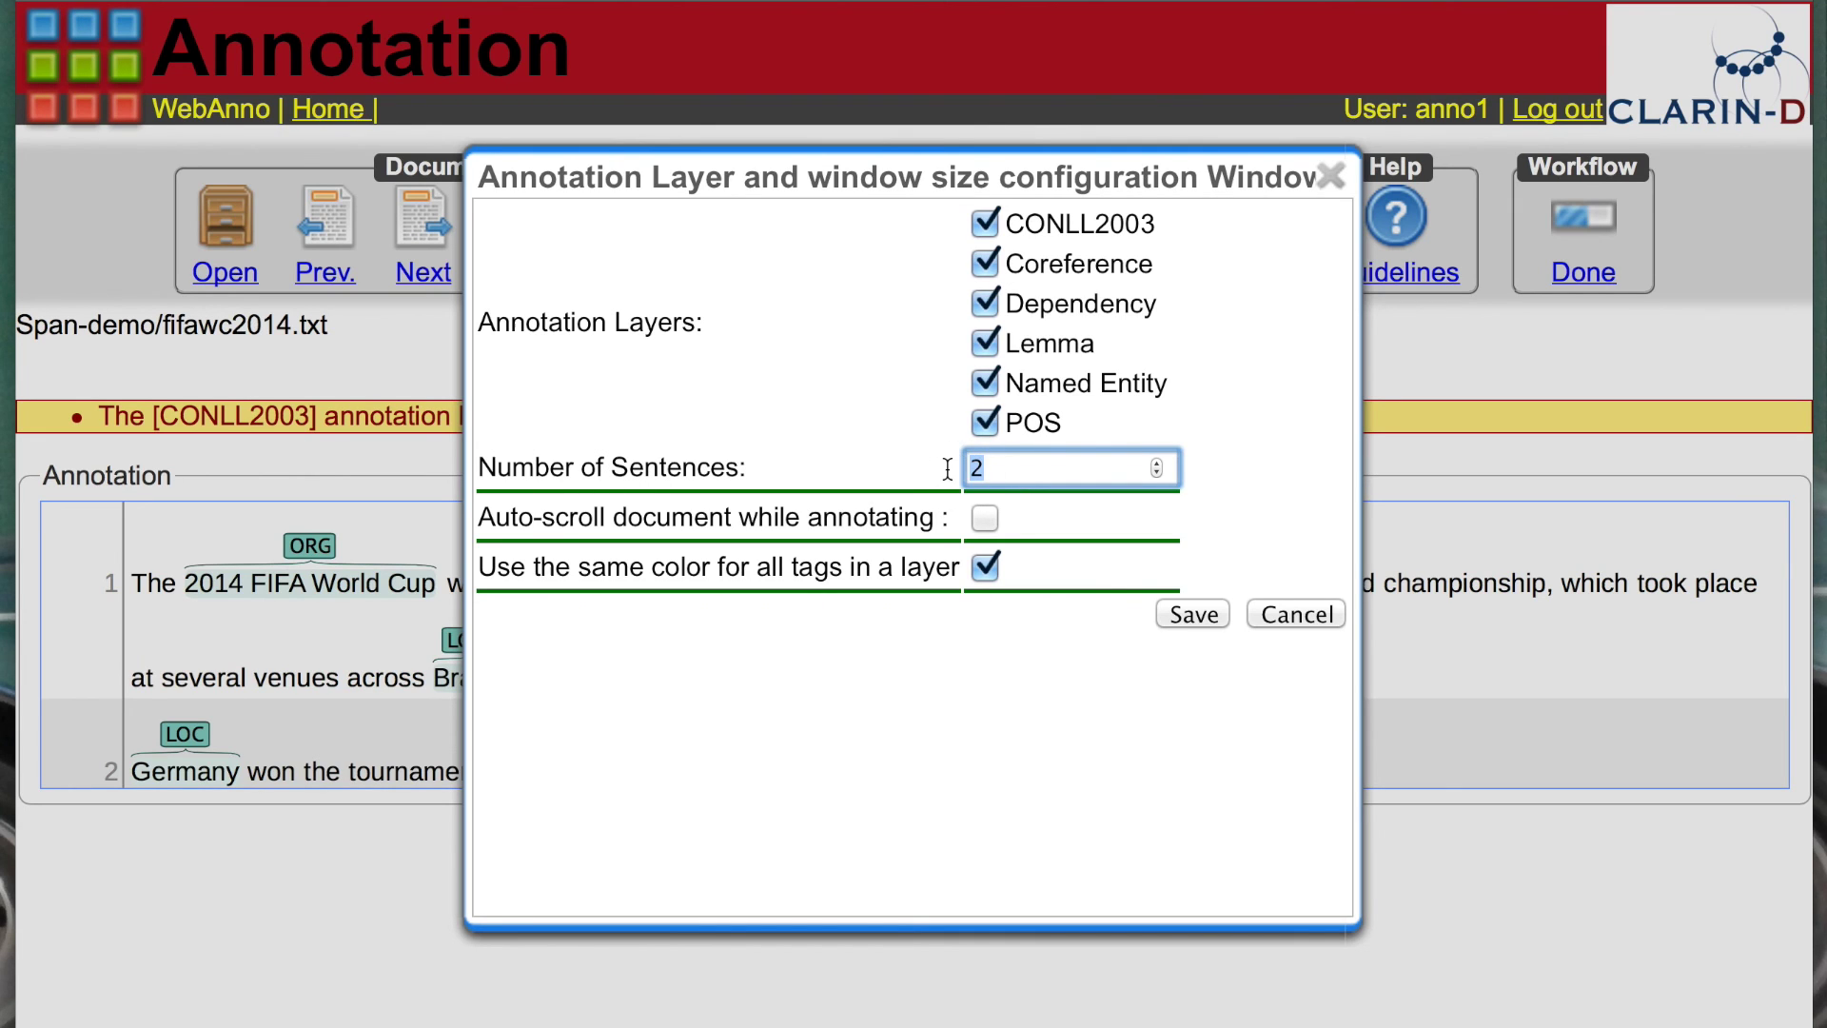
{"action": "type", "text": "1"}
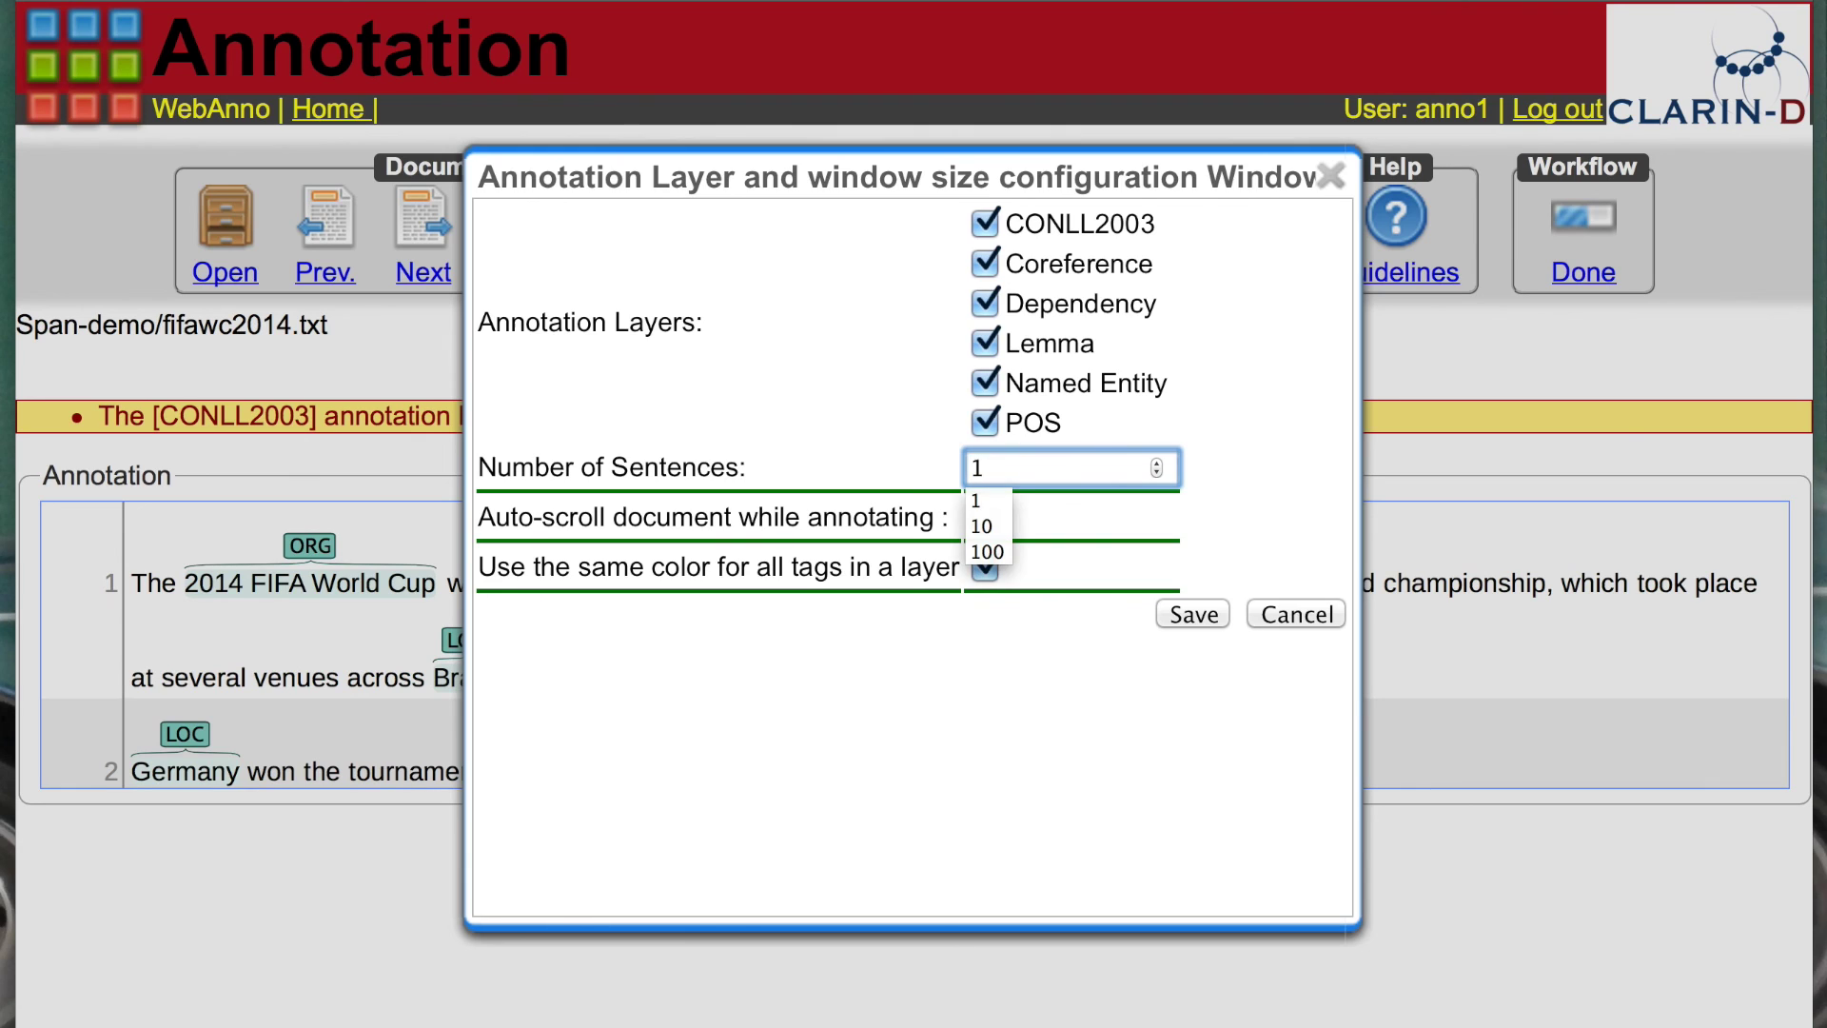
{"action": "type", "text": "0"}
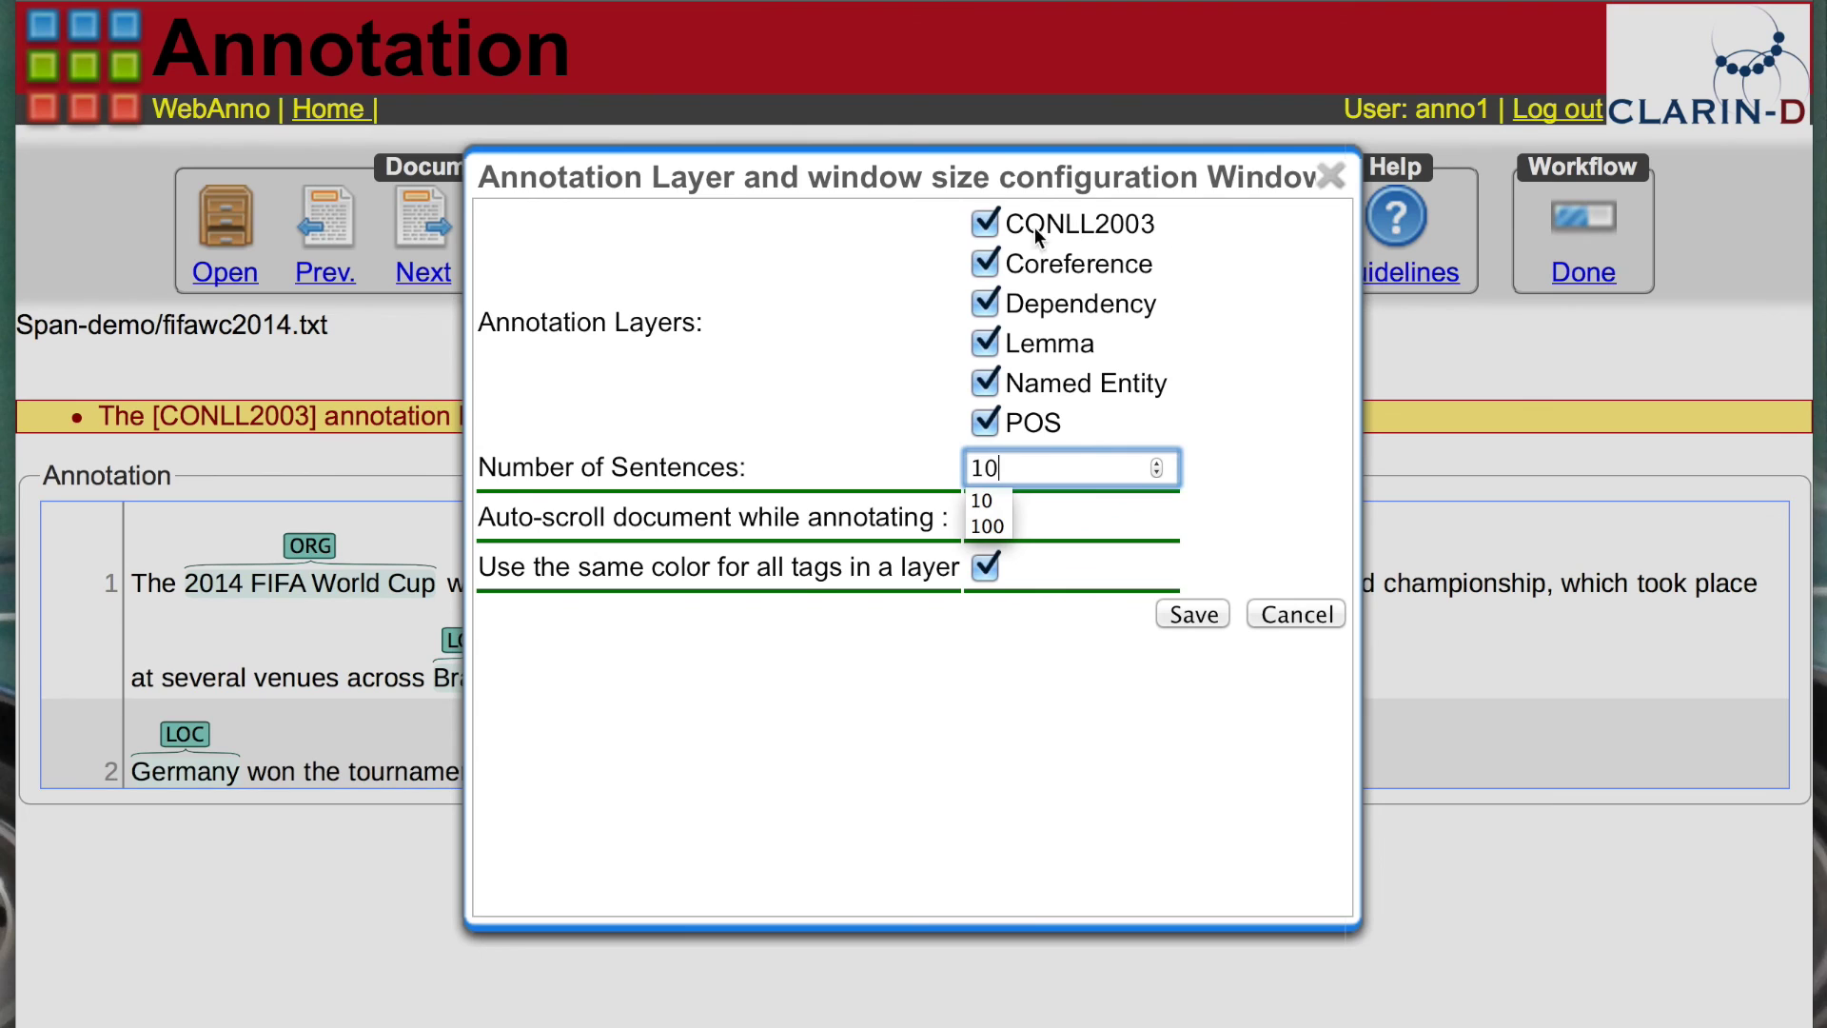
{"action": "left_click", "coordinate": [980, 269]}
{"action": "left_click", "coordinate": [985, 304]}
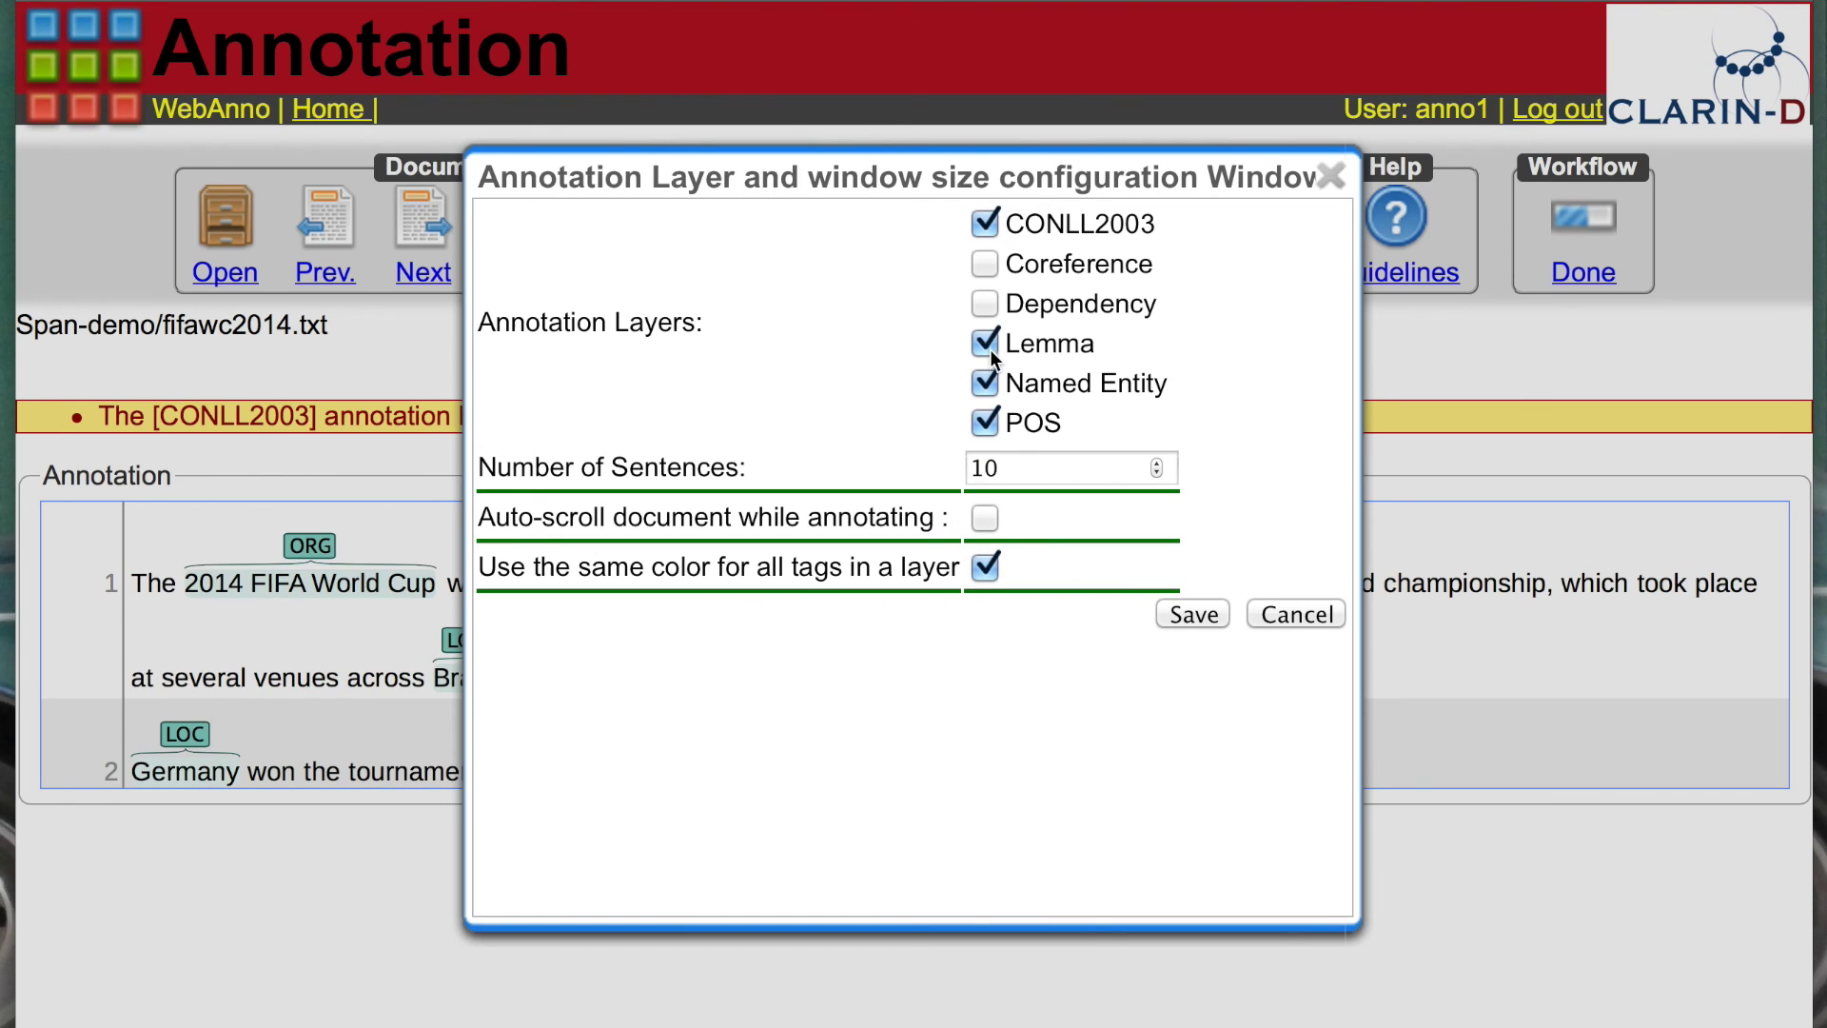
{"action": "left_click", "coordinate": [986, 344]}
{"action": "left_click", "coordinate": [986, 384]}
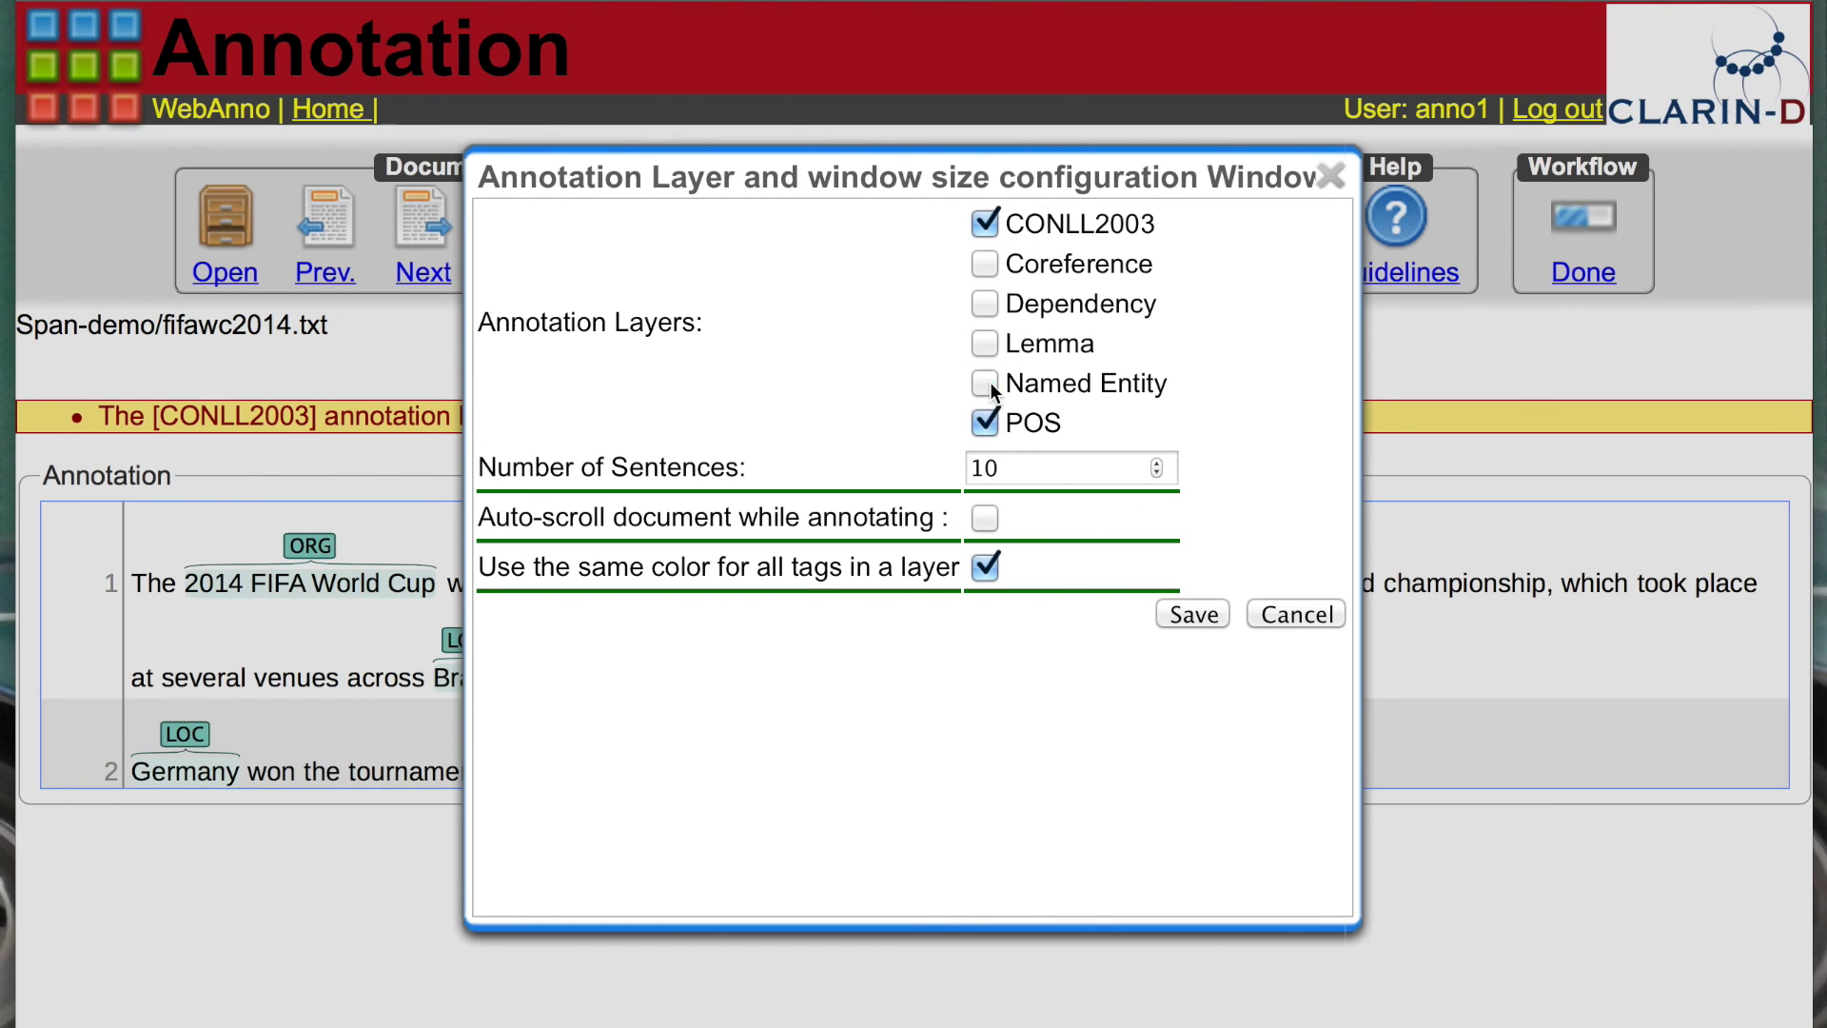
{"action": "left_click", "coordinate": [986, 424]}
{"action": "left_click", "coordinate": [1191, 614]}
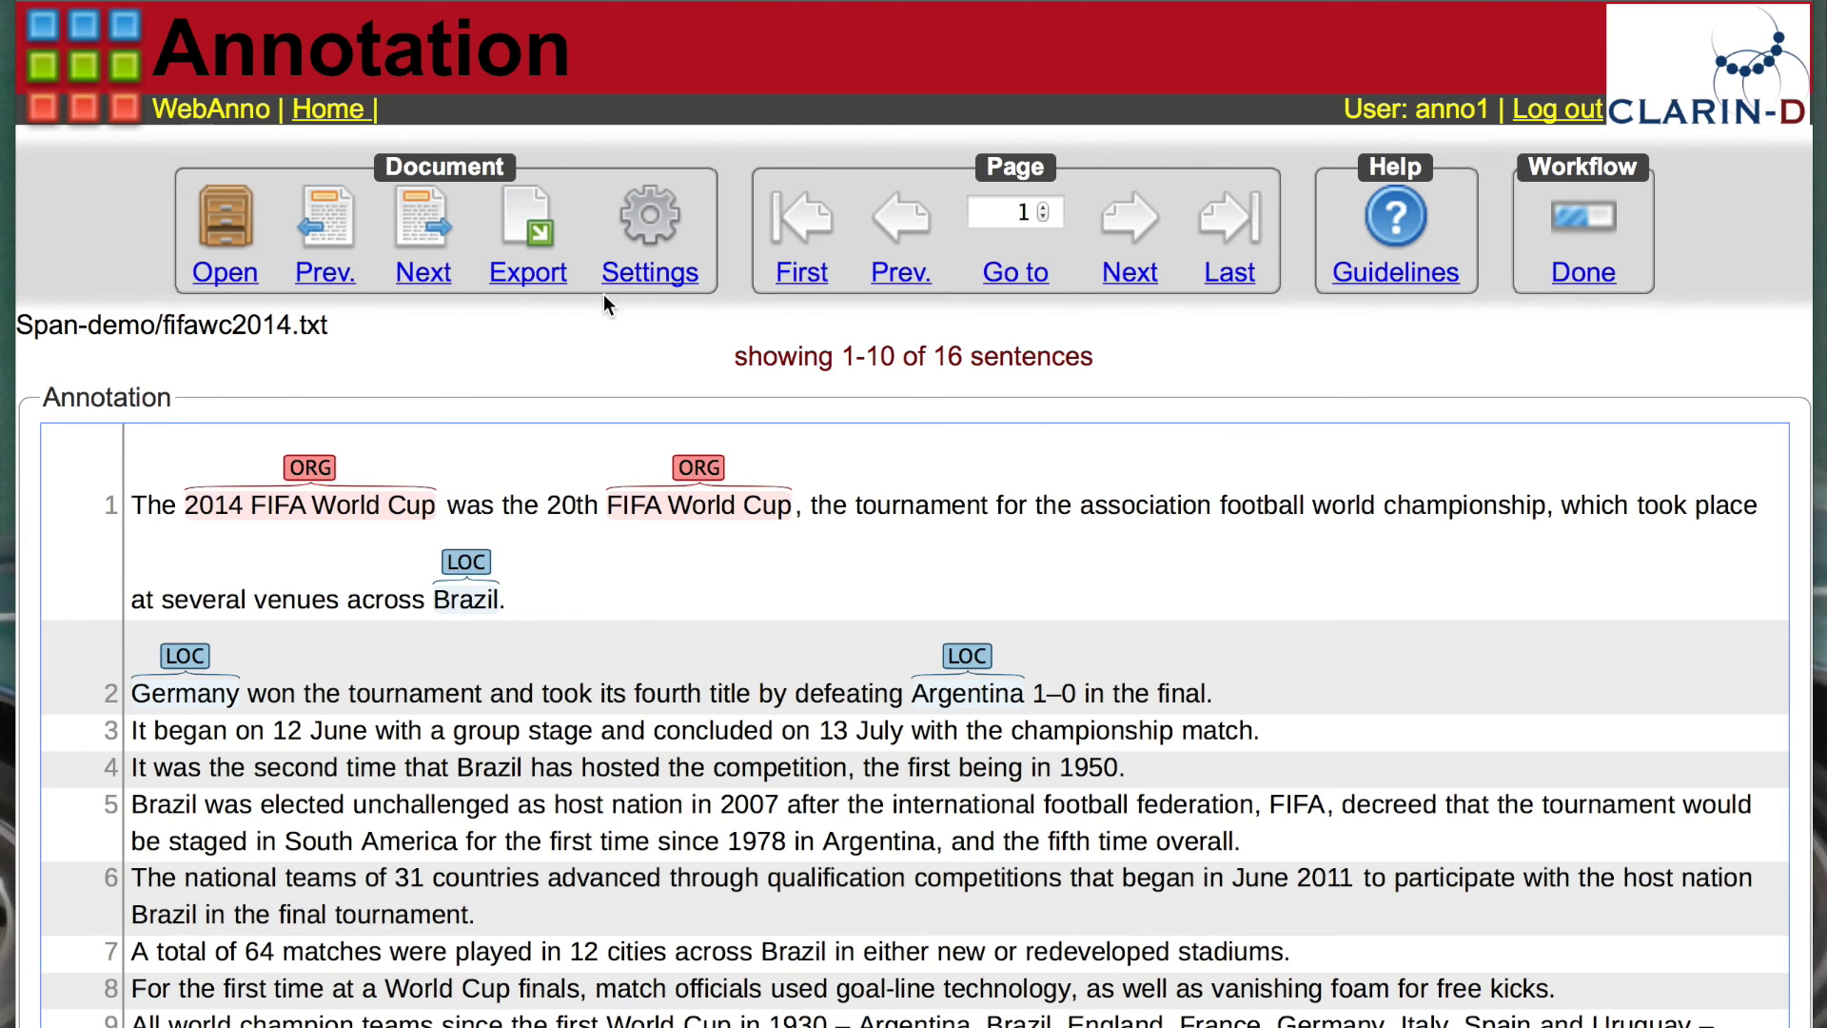
Step: Mark fifawc2014.txt as finished and return to the Annotation area
{"action": "left_click", "coordinate": [1585, 276]}
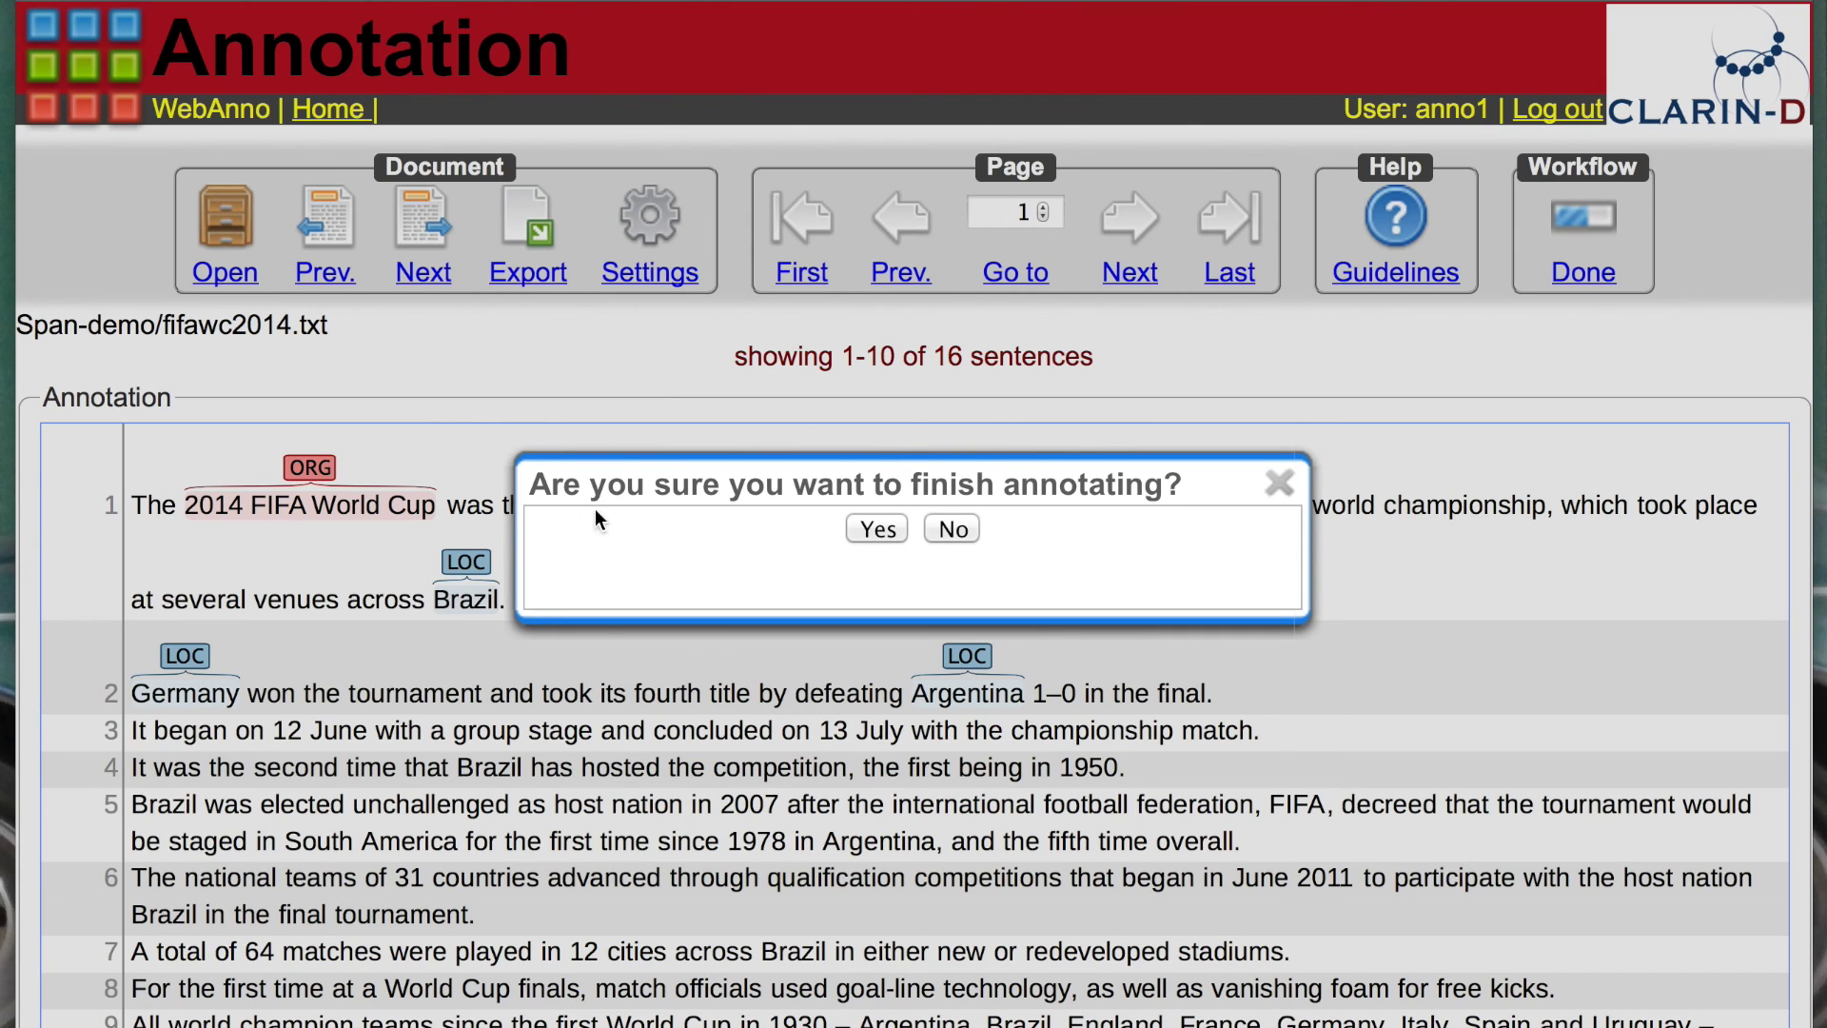
{"action": "left_click", "coordinate": [877, 531]}
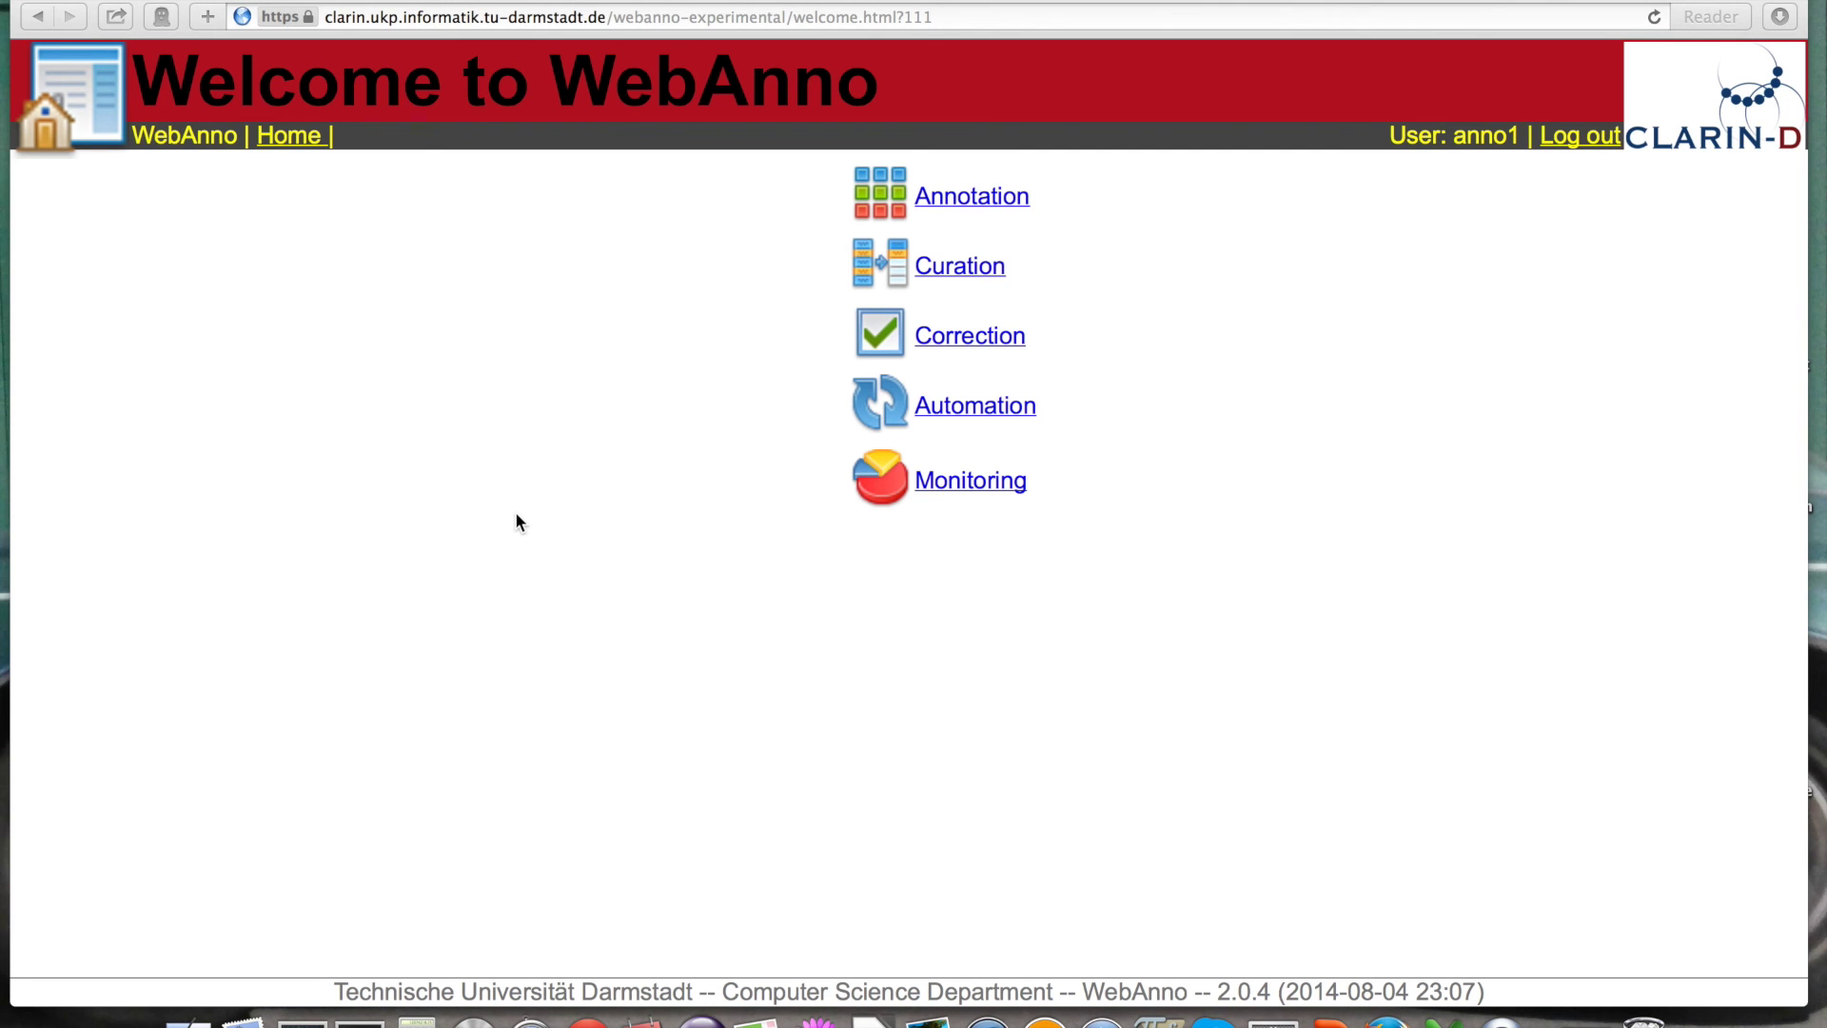
{"action": "left_click", "coordinate": [961, 202]}
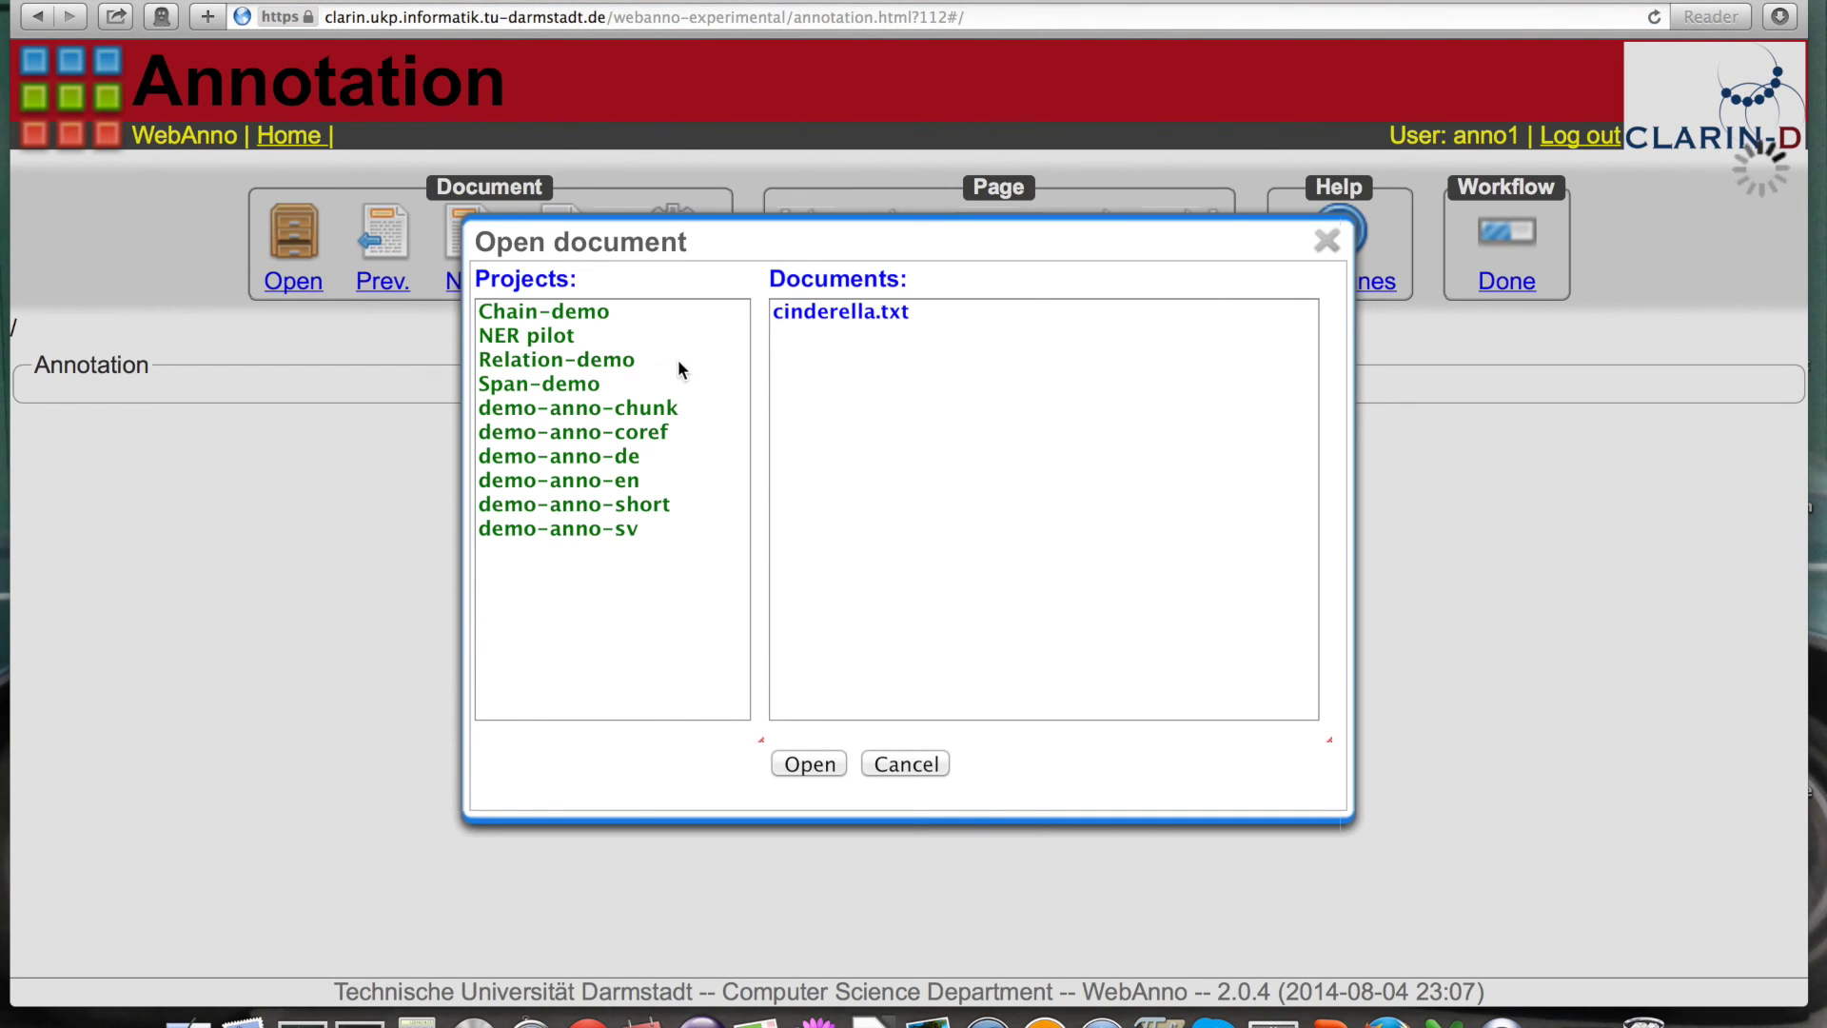
Step: Open handtasche_en.txt from the Relation-demo project
{"action": "left_click", "coordinate": [613, 360]}
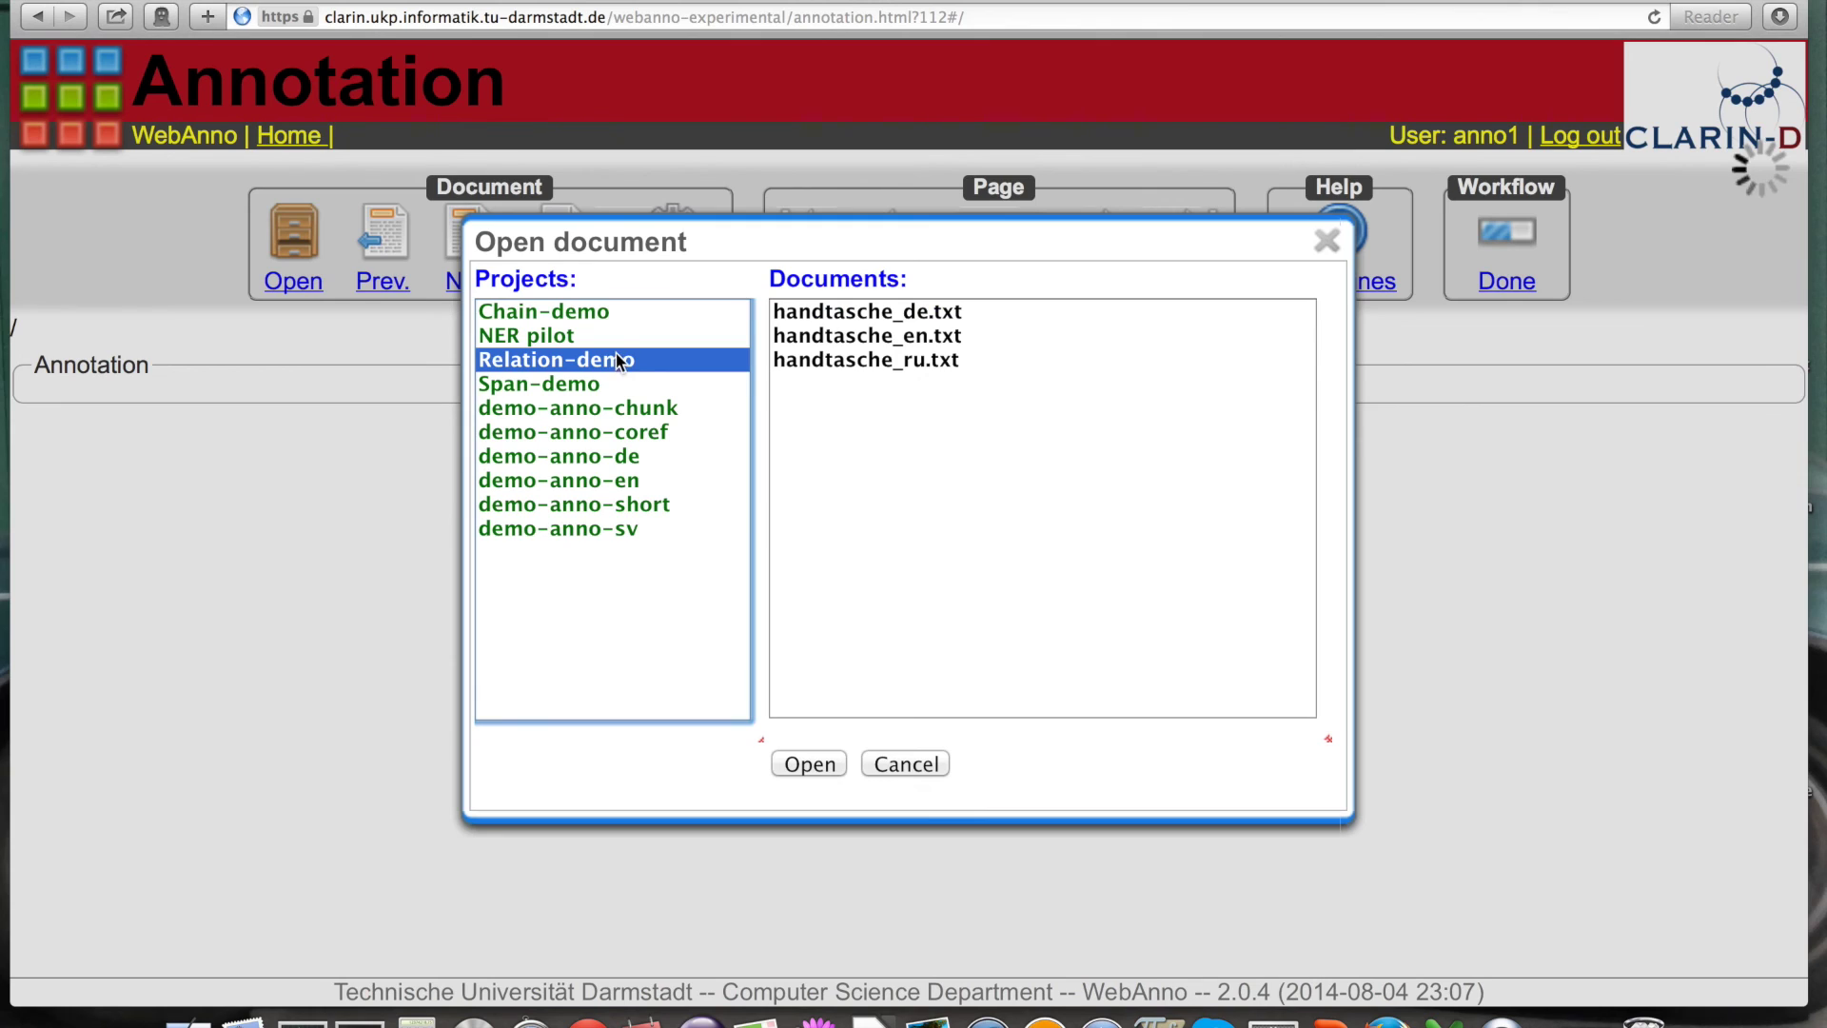
{"action": "left_click", "coordinate": [830, 337]}
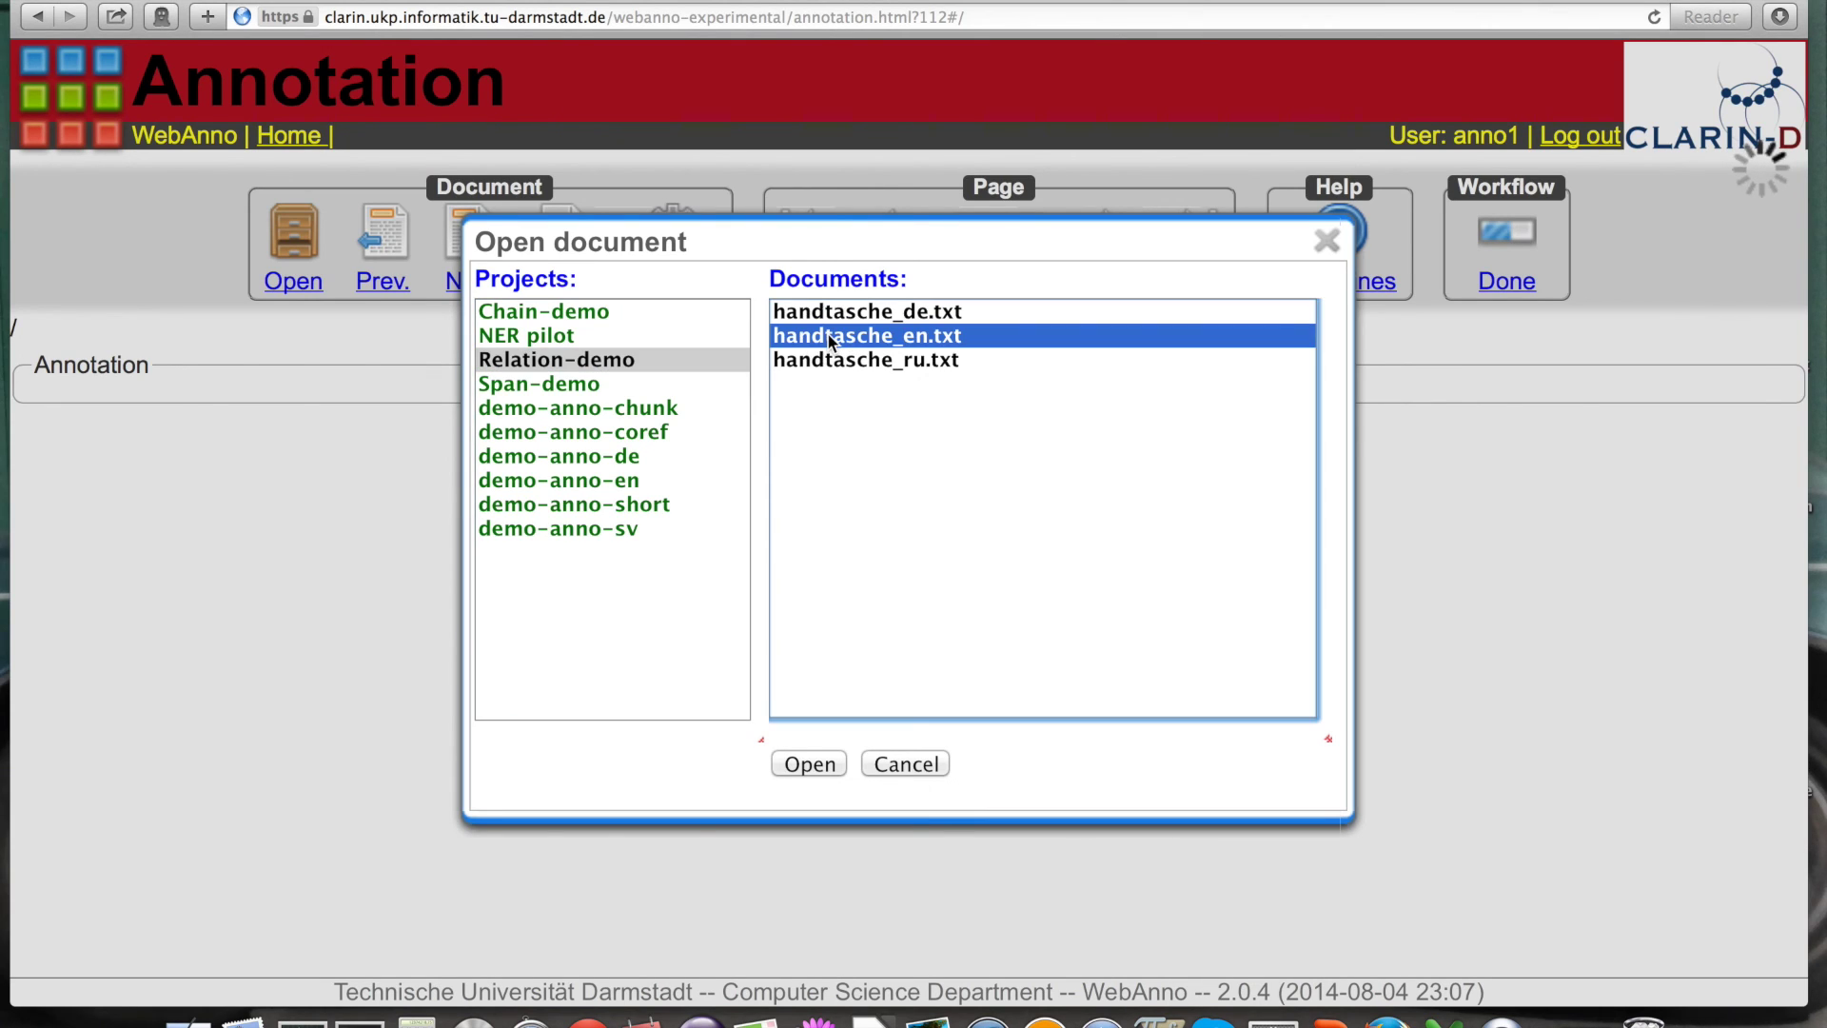
{"action": "left_click", "coordinate": [809, 763]}
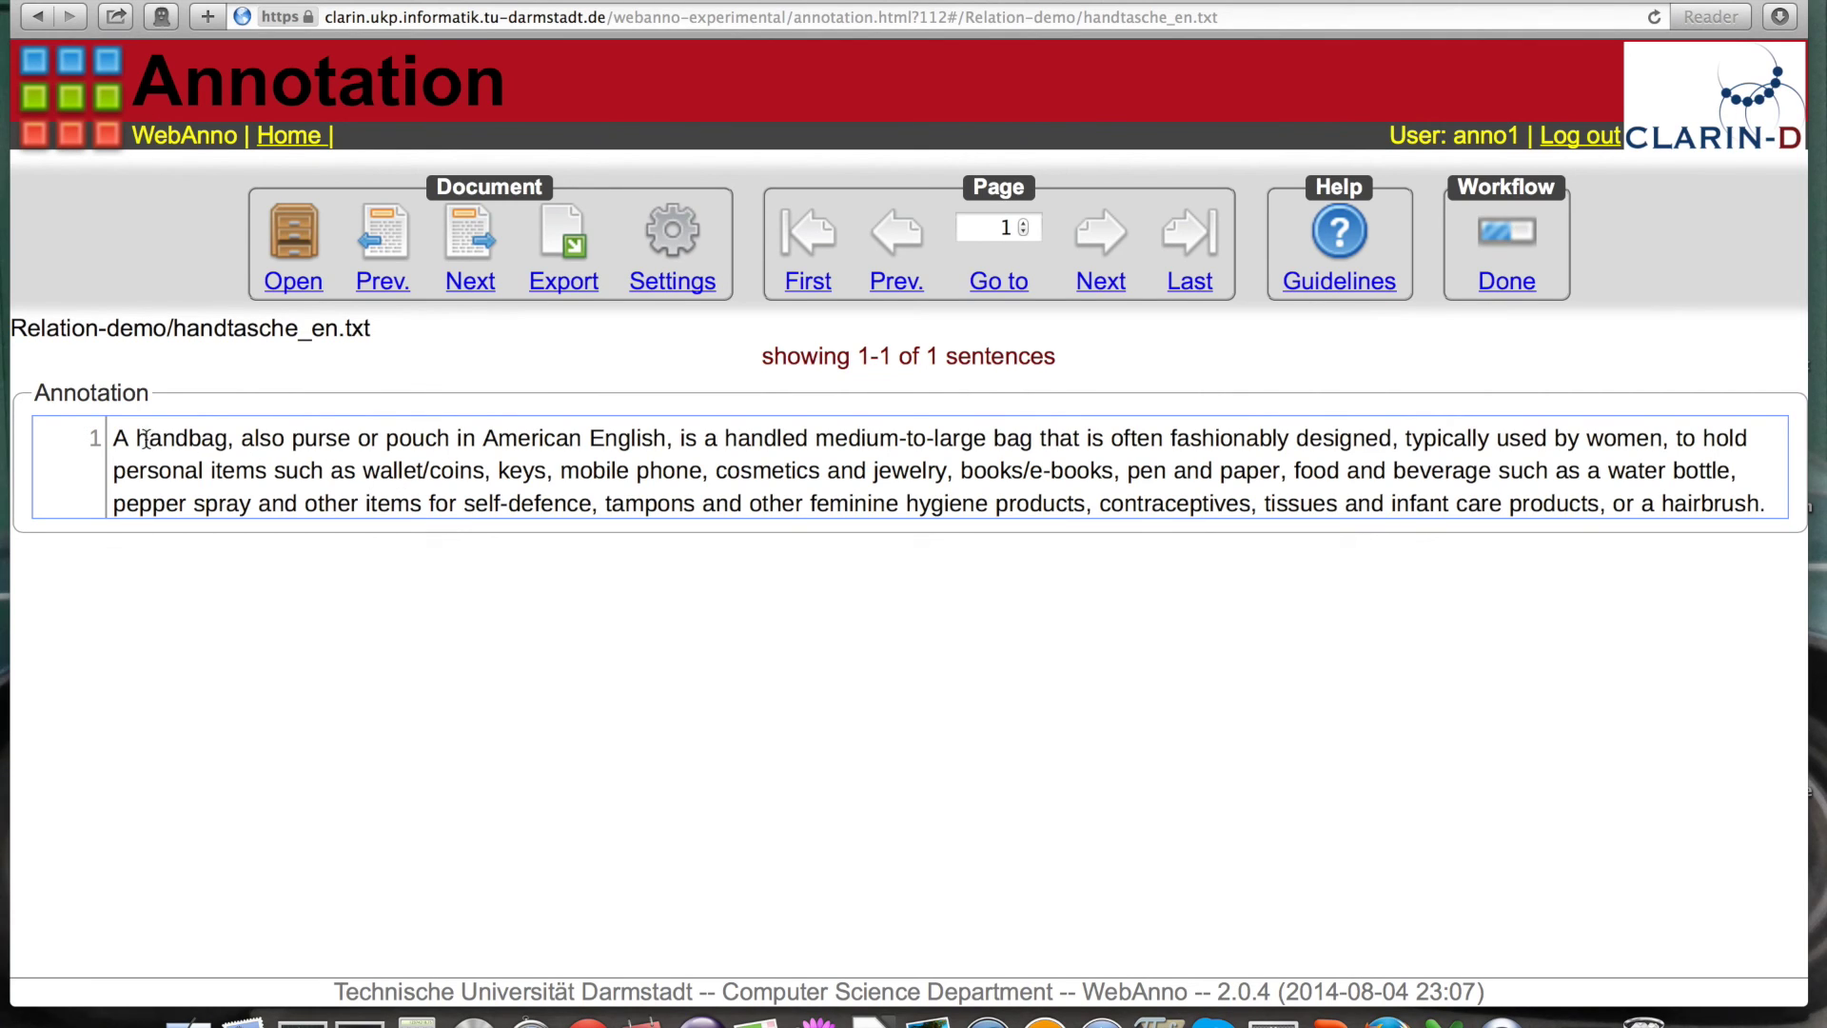
Step: Annotate 'handbag' and 'purse' as Entity spans with NounCompound set to NC
{"action": "left_click_drag", "start_coordinate": [140, 439], "coordinate": [225, 442]}
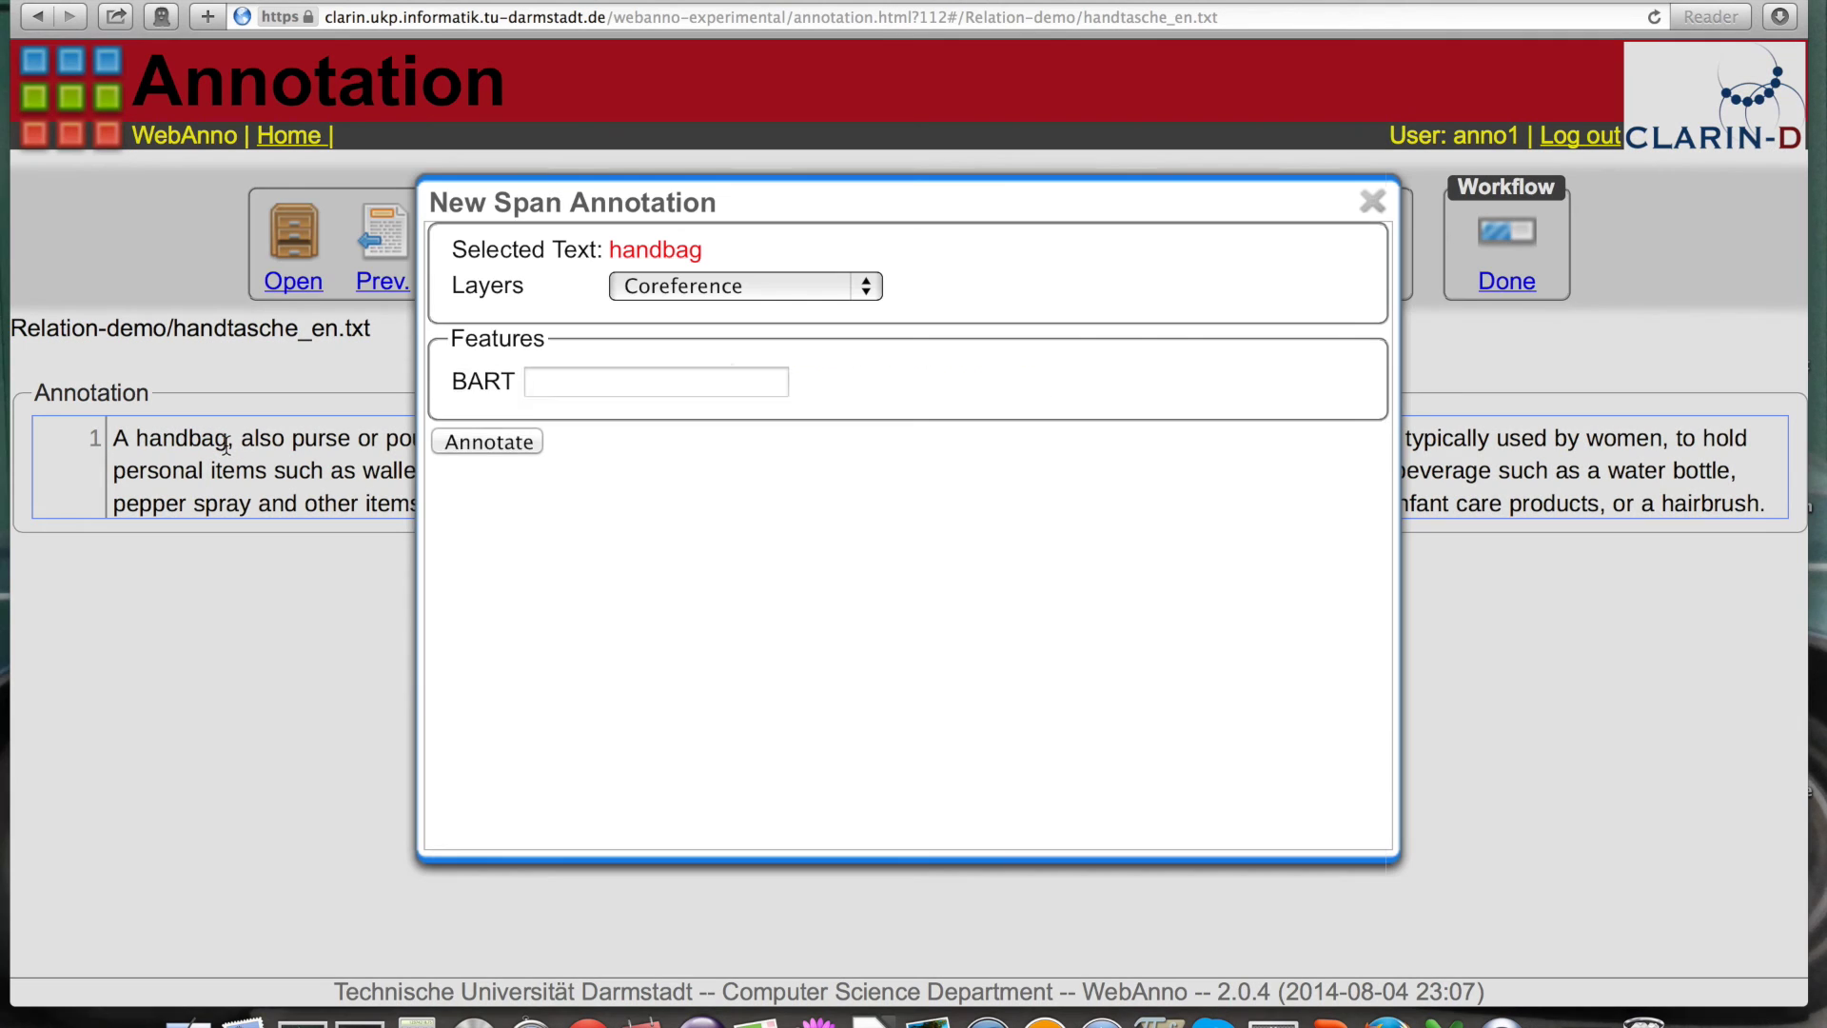
{"action": "left_click", "coordinate": [869, 289]}
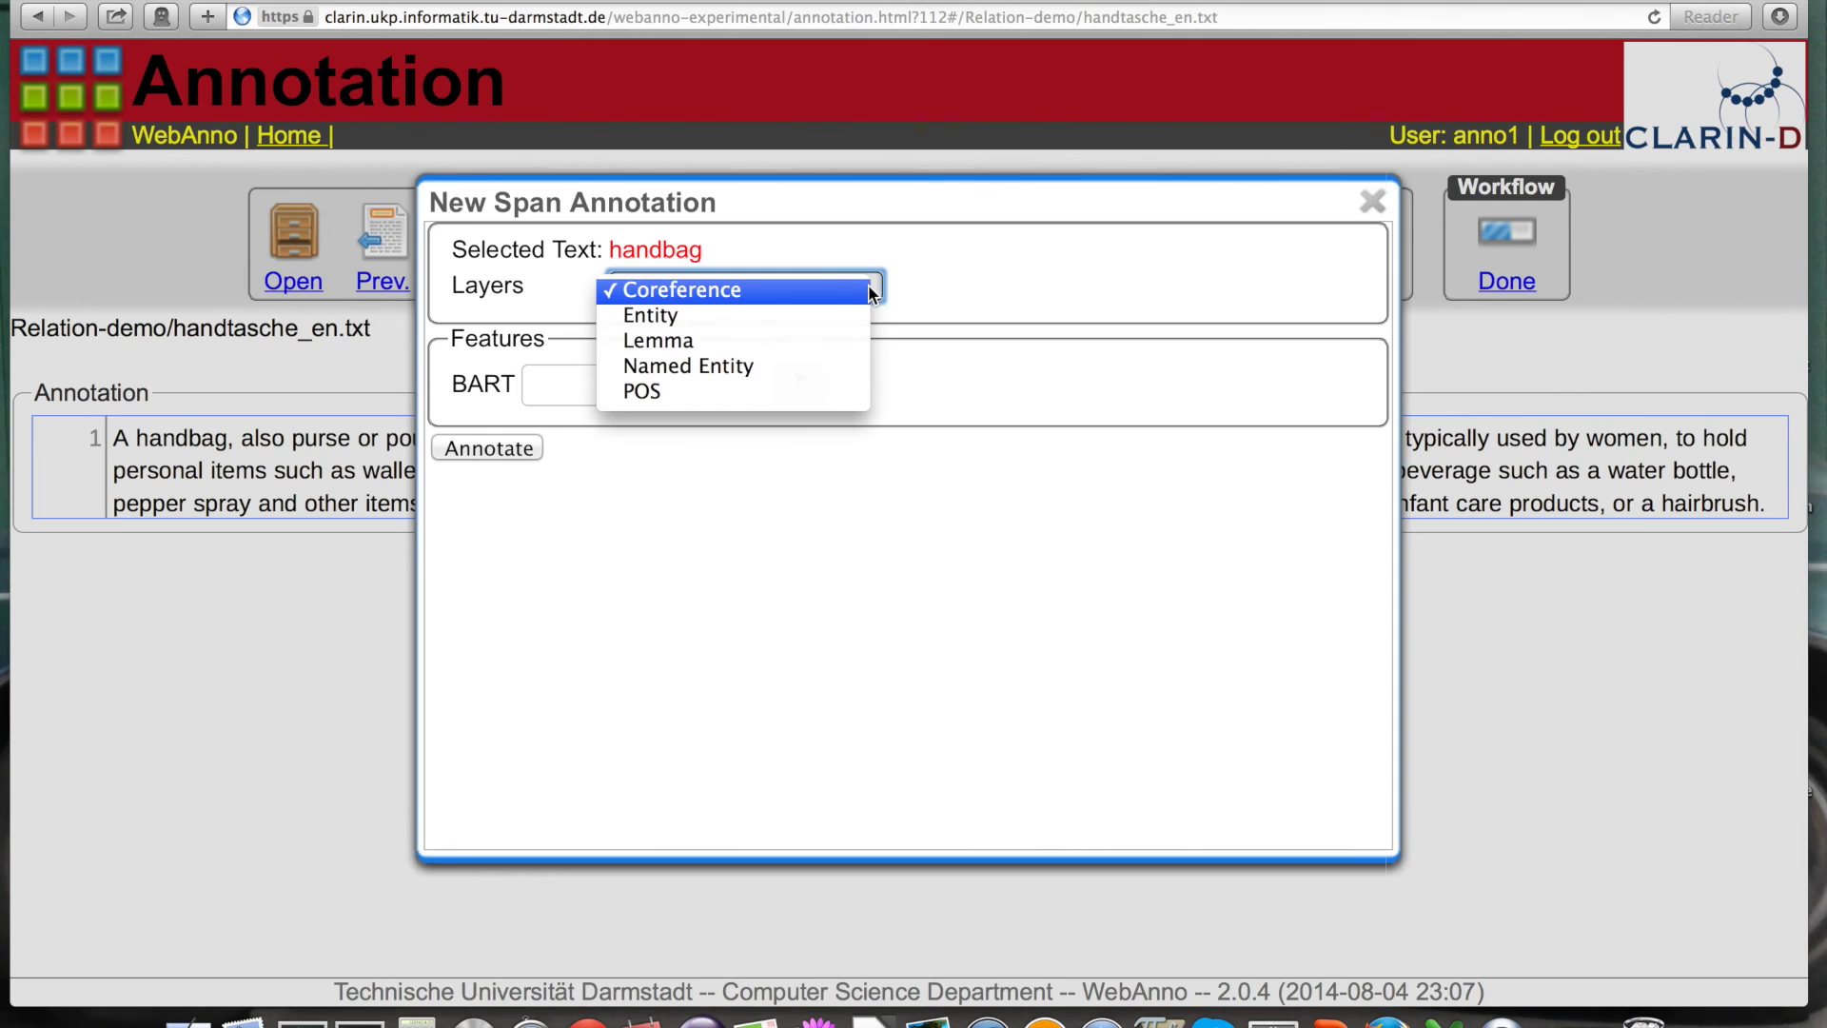
{"action": "left_click", "coordinate": [672, 317]}
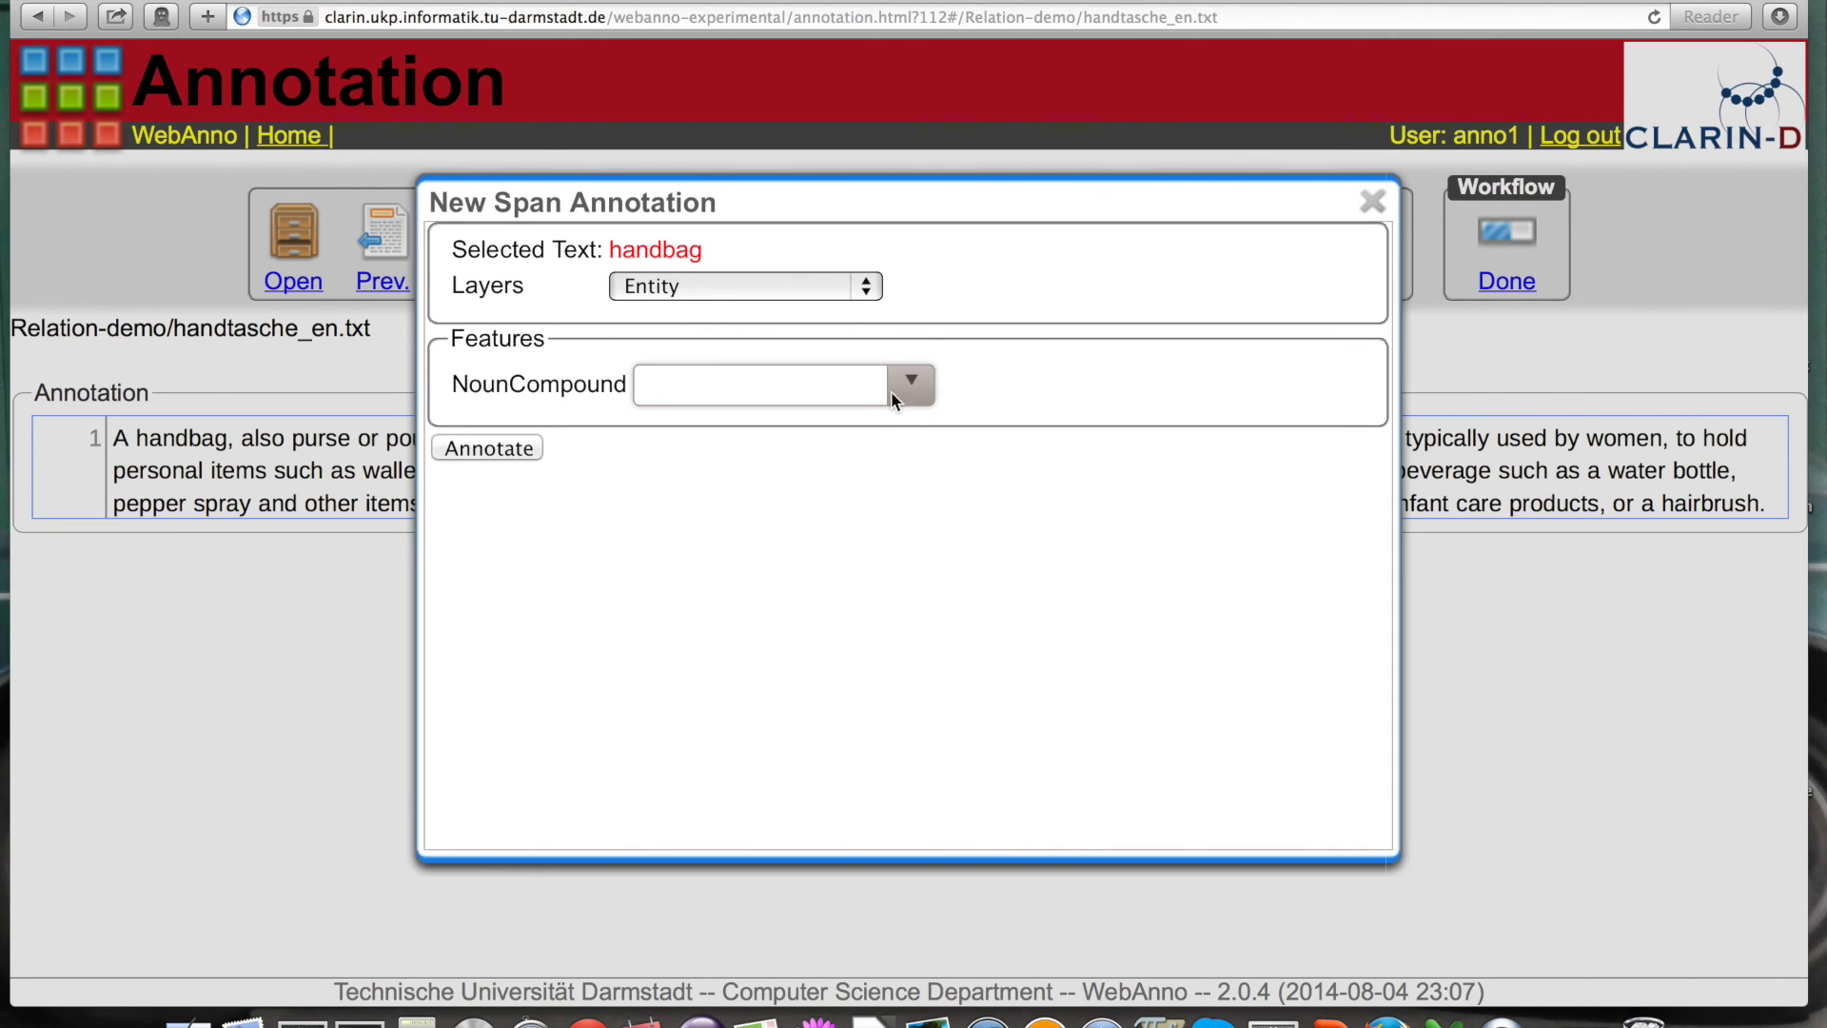
{"action": "left_click", "coordinate": [914, 386]}
{"action": "left_click", "coordinate": [706, 430]}
{"action": "left_click", "coordinate": [499, 448]}
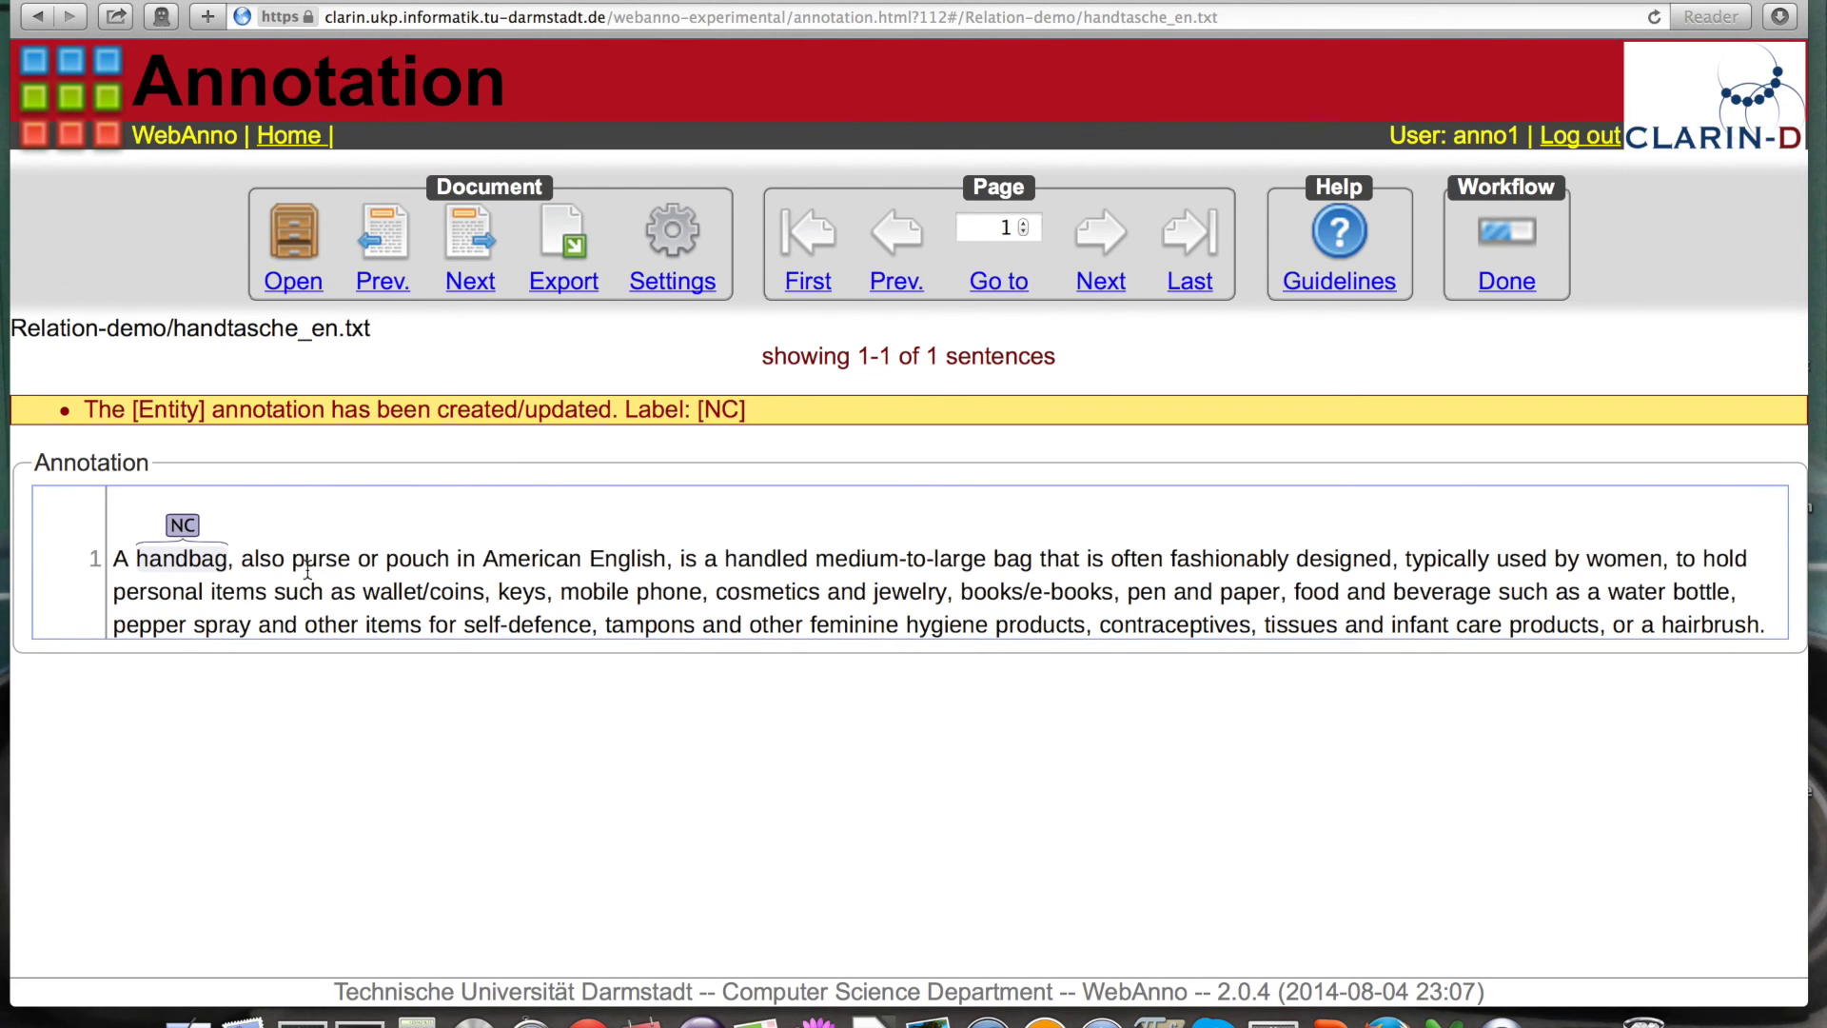
{"action": "left_click_drag", "start_coordinate": [294, 559], "coordinate": [349, 558]}
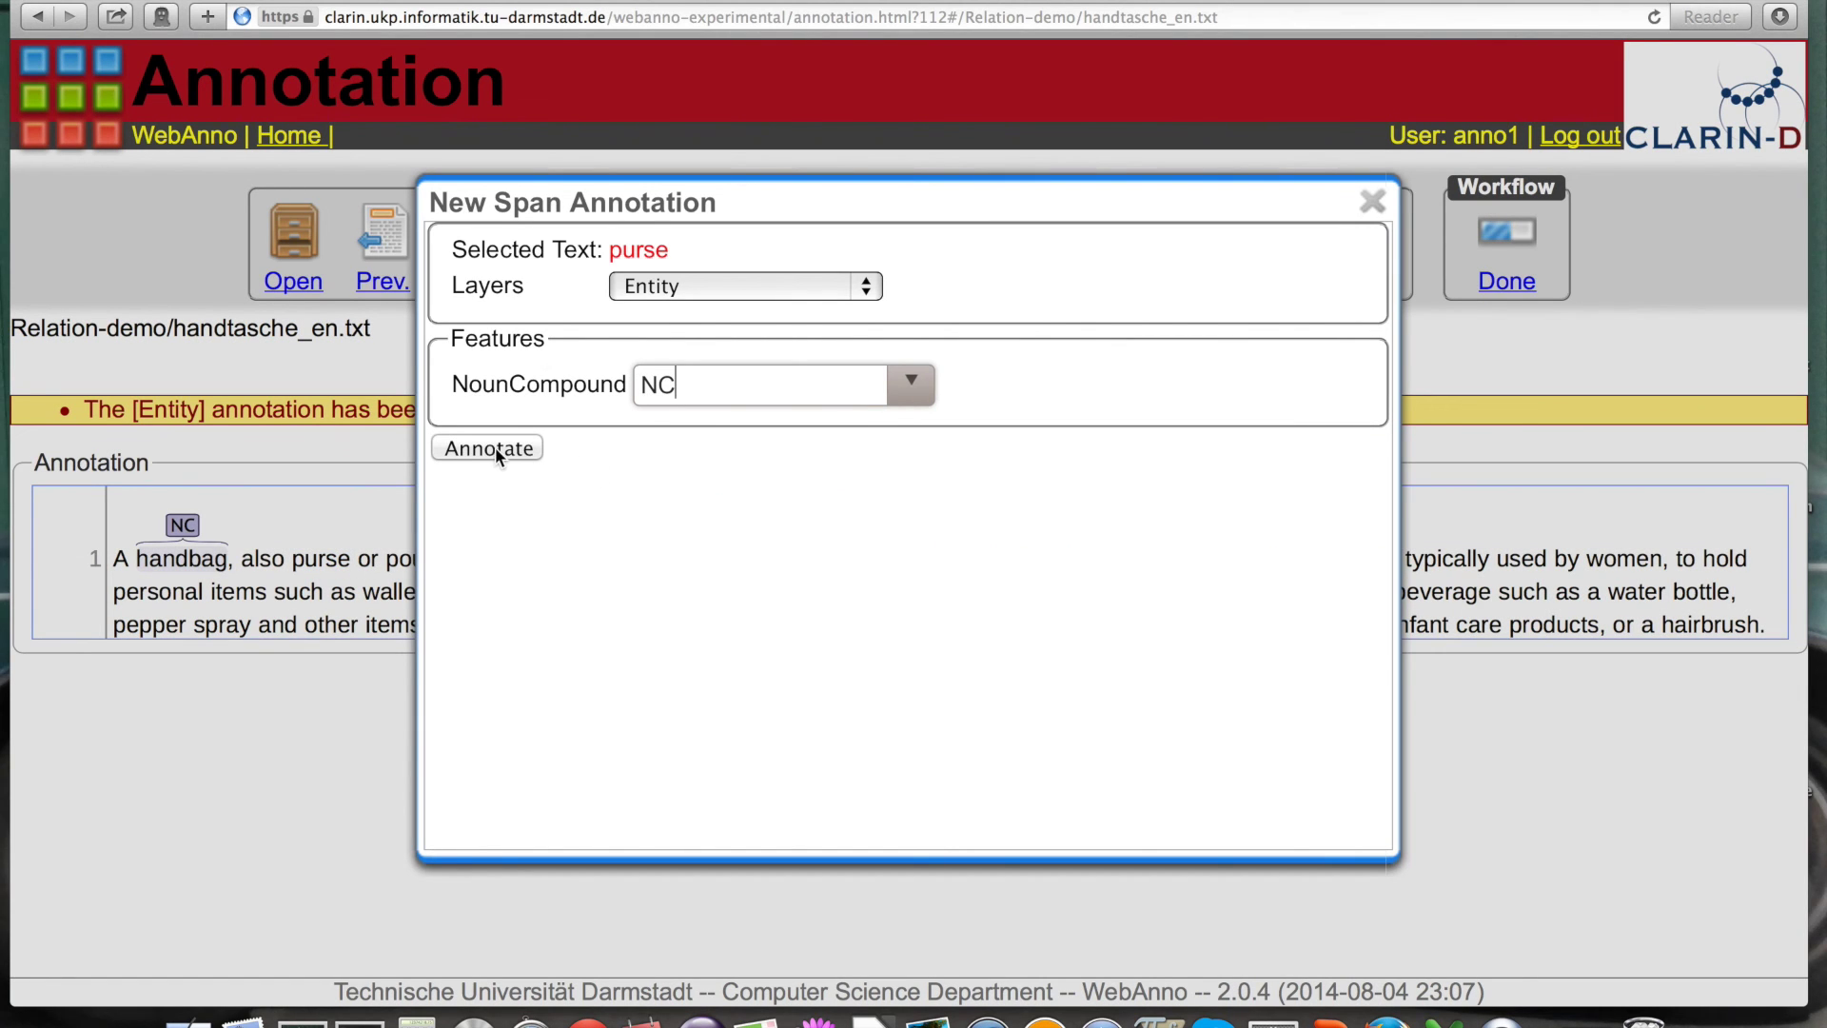
{"action": "left_click", "coordinate": [499, 447]}
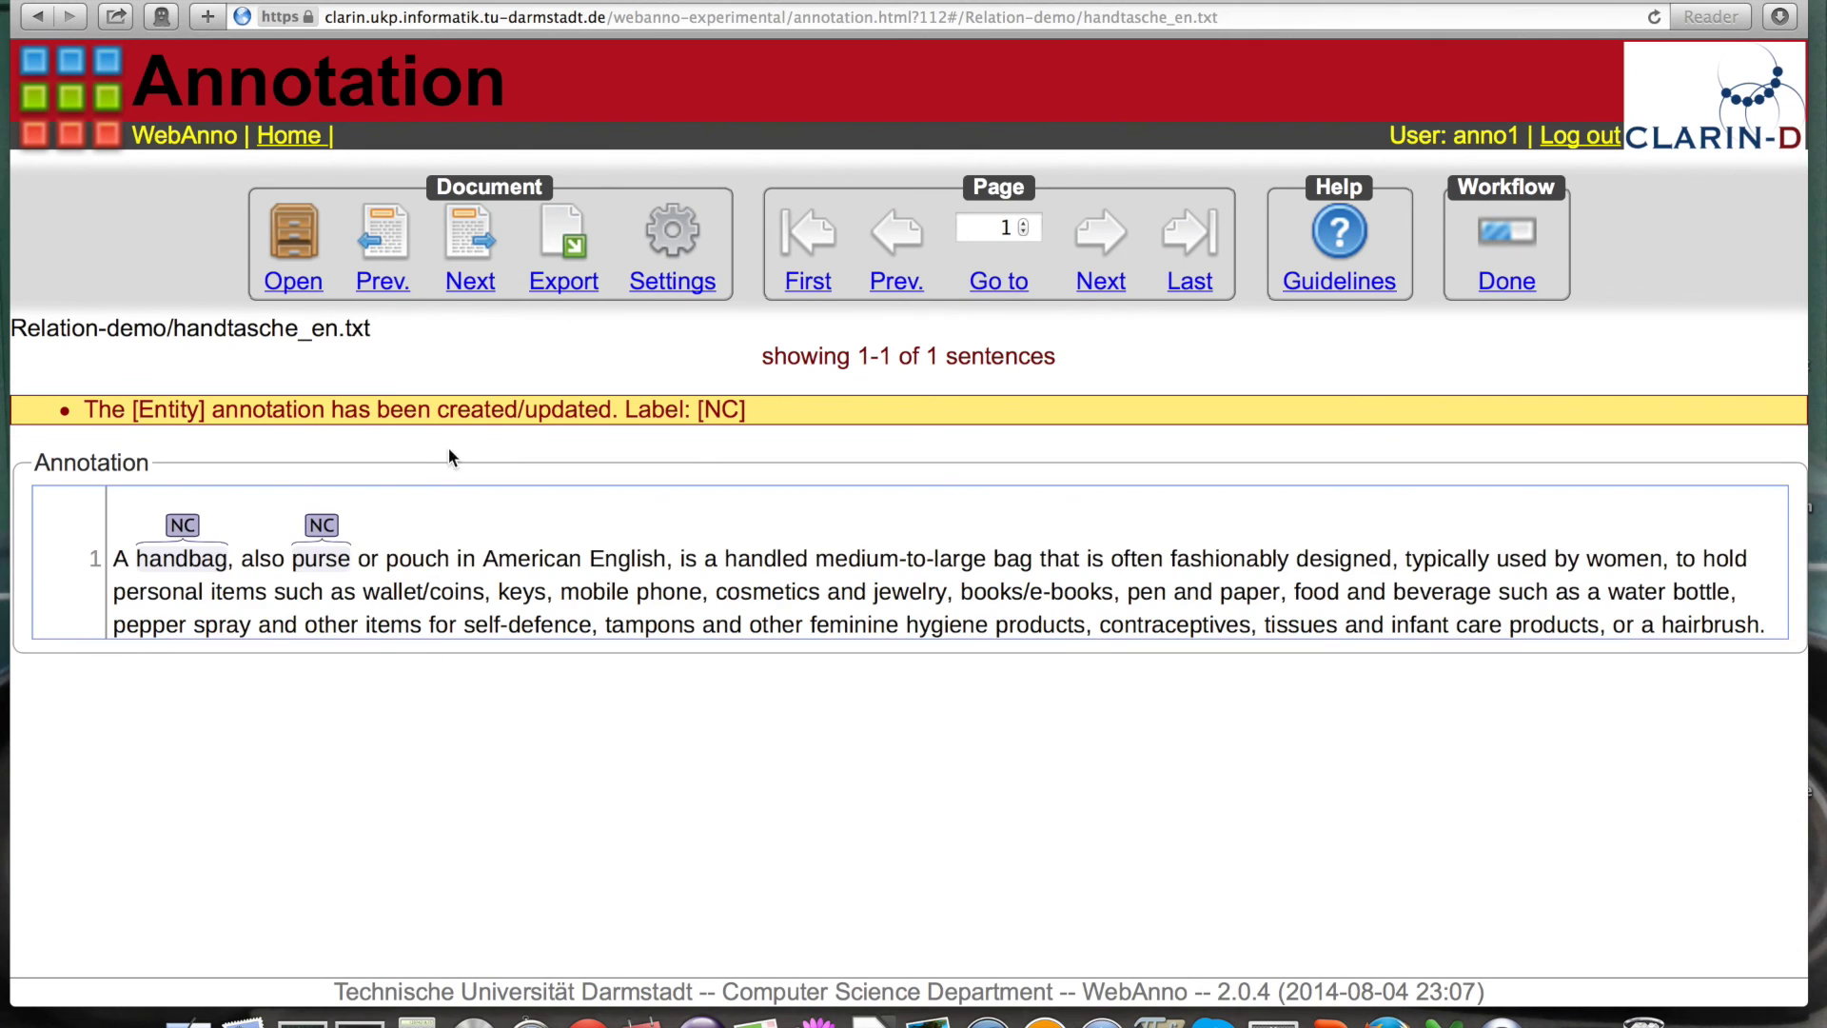
Step: Draw a Synonym relation from the handbag NC label to the purse NC label
{"action": "mouse_move", "coordinate": [183, 533]}
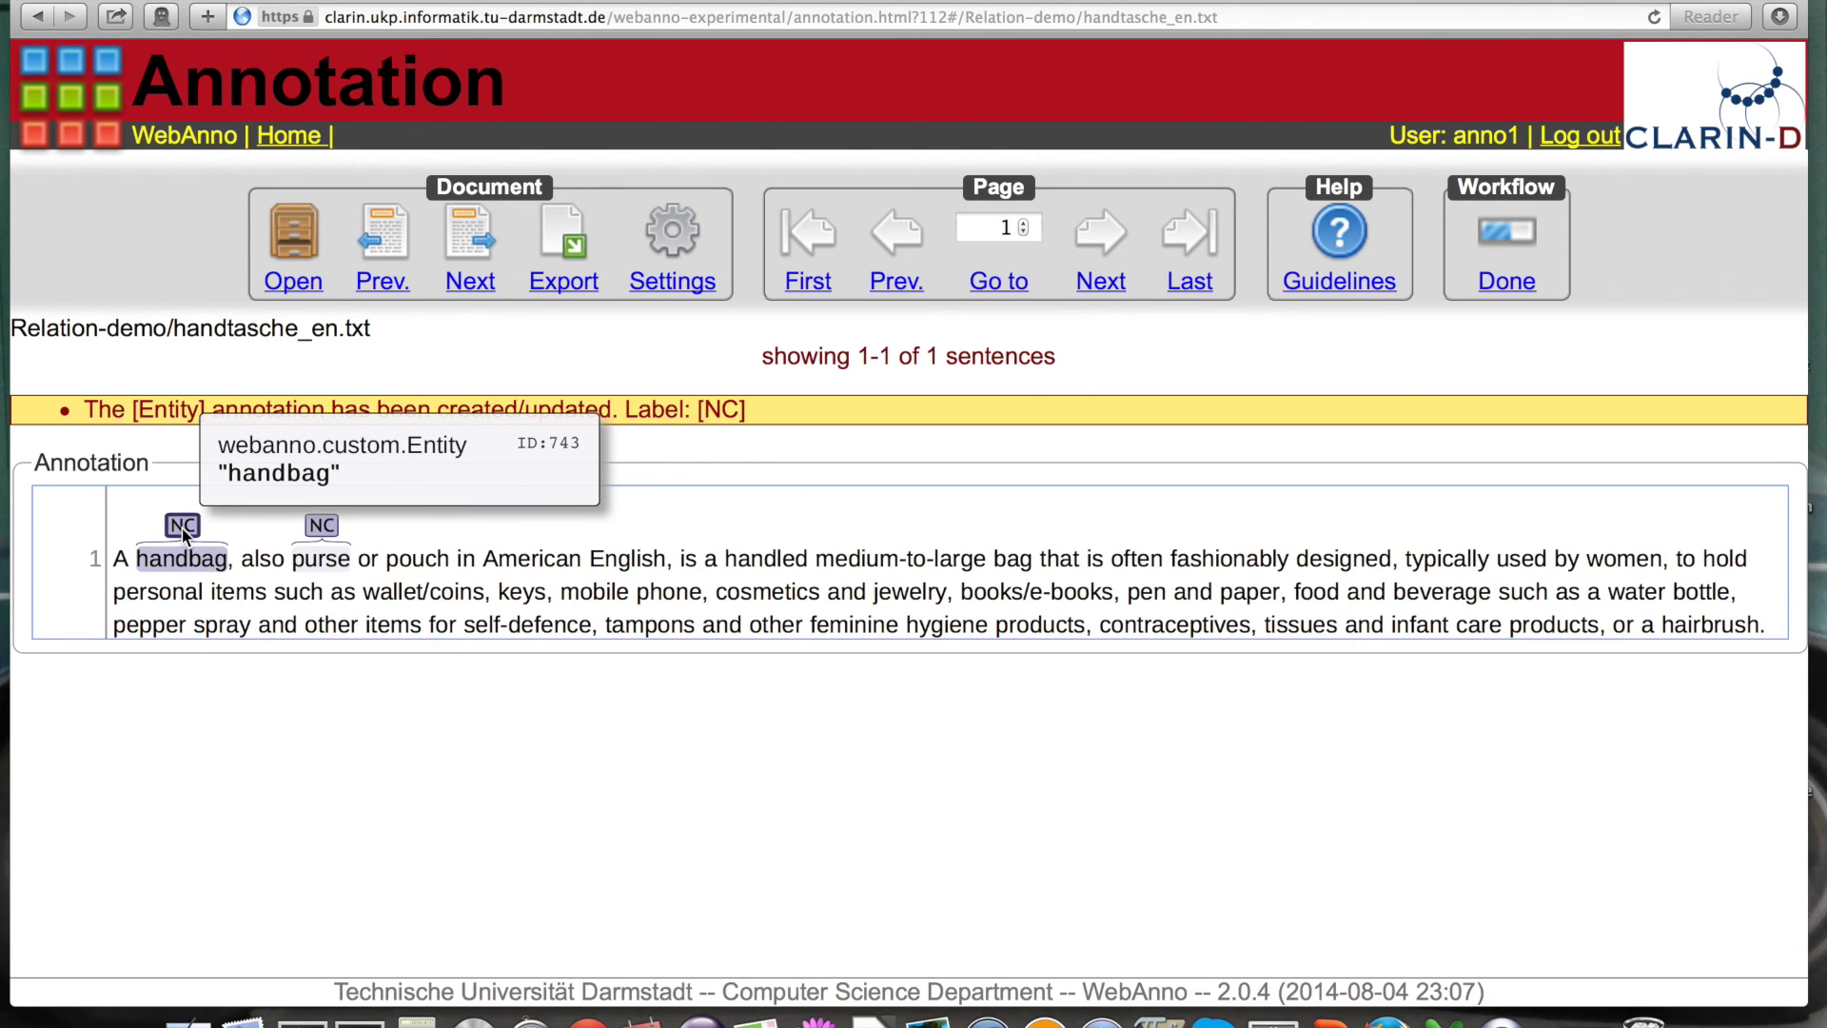
{"action": "mouse_move", "coordinate": [183, 533]}
{"action": "left_mouse_down"}
{"action": "mouse_move", "coordinate": [225, 448]}
{"action": "mouse_move", "coordinate": [322, 525]}
{"action": "left_mouse_up"}
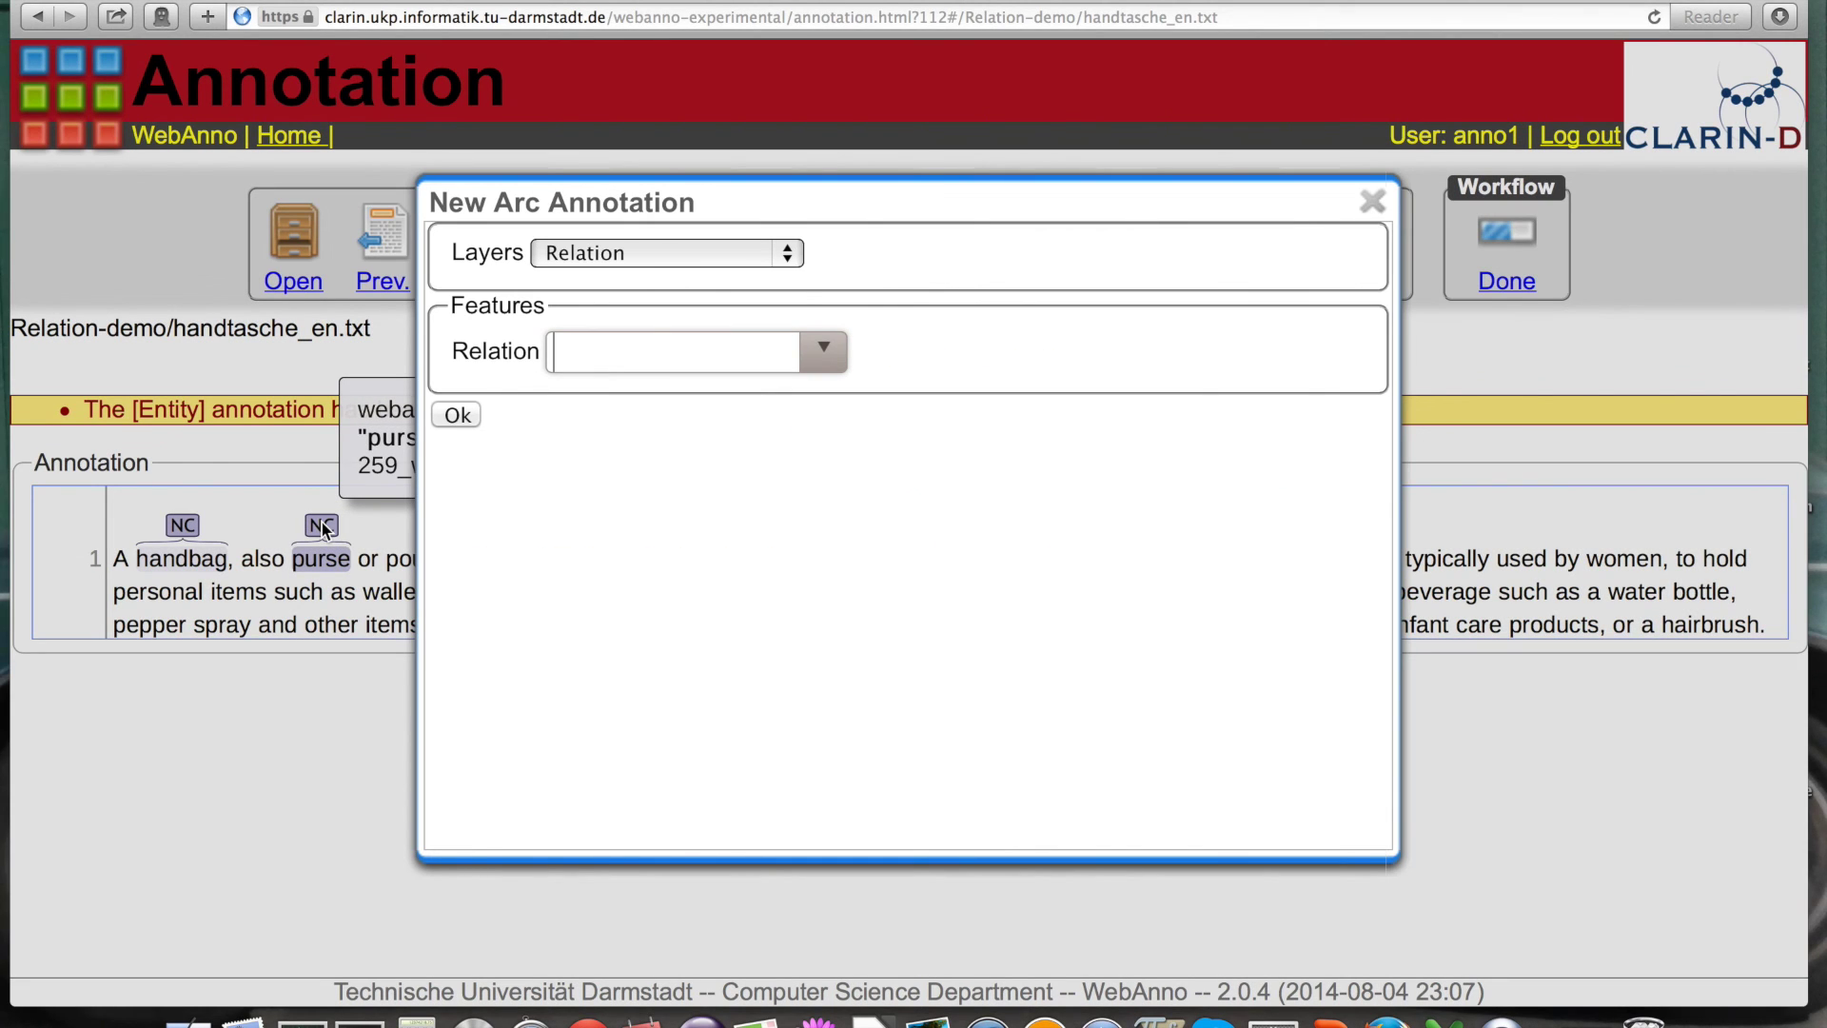
{"action": "left_click", "coordinate": [824, 354]}
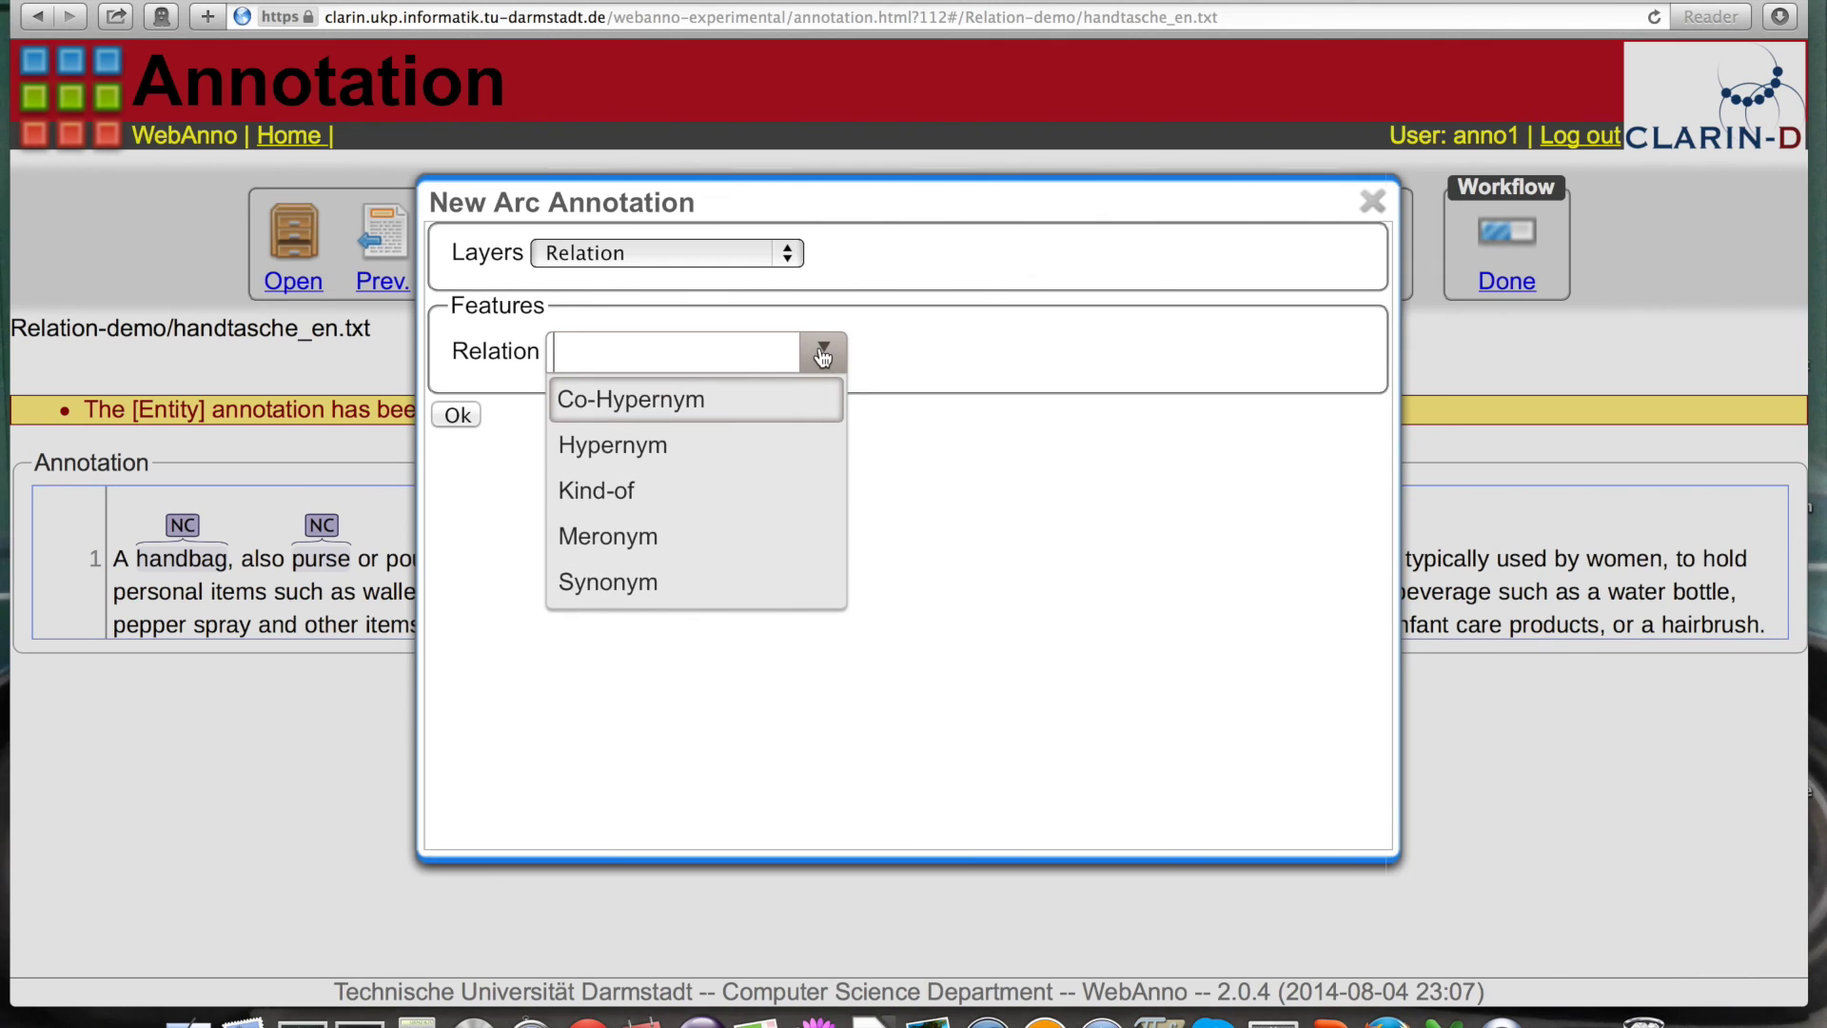
{"action": "left_click", "coordinate": [585, 580]}
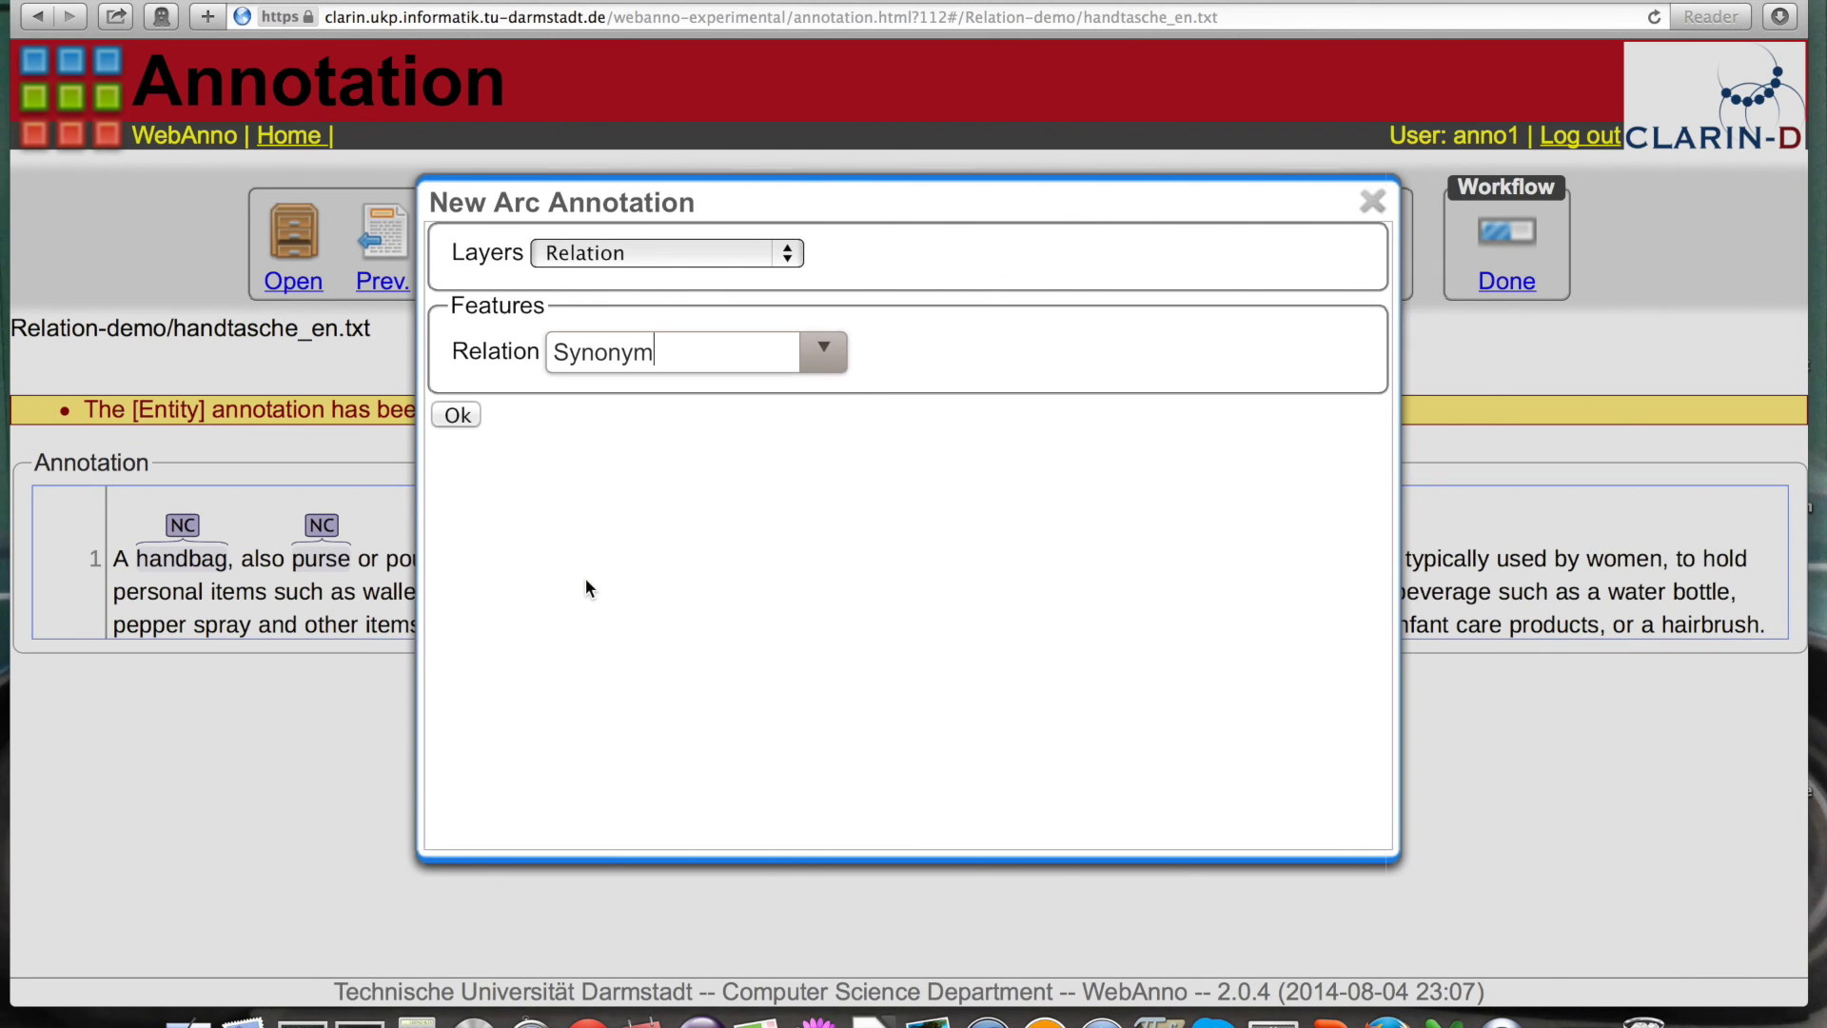
{"action": "left_click", "coordinate": [457, 415]}
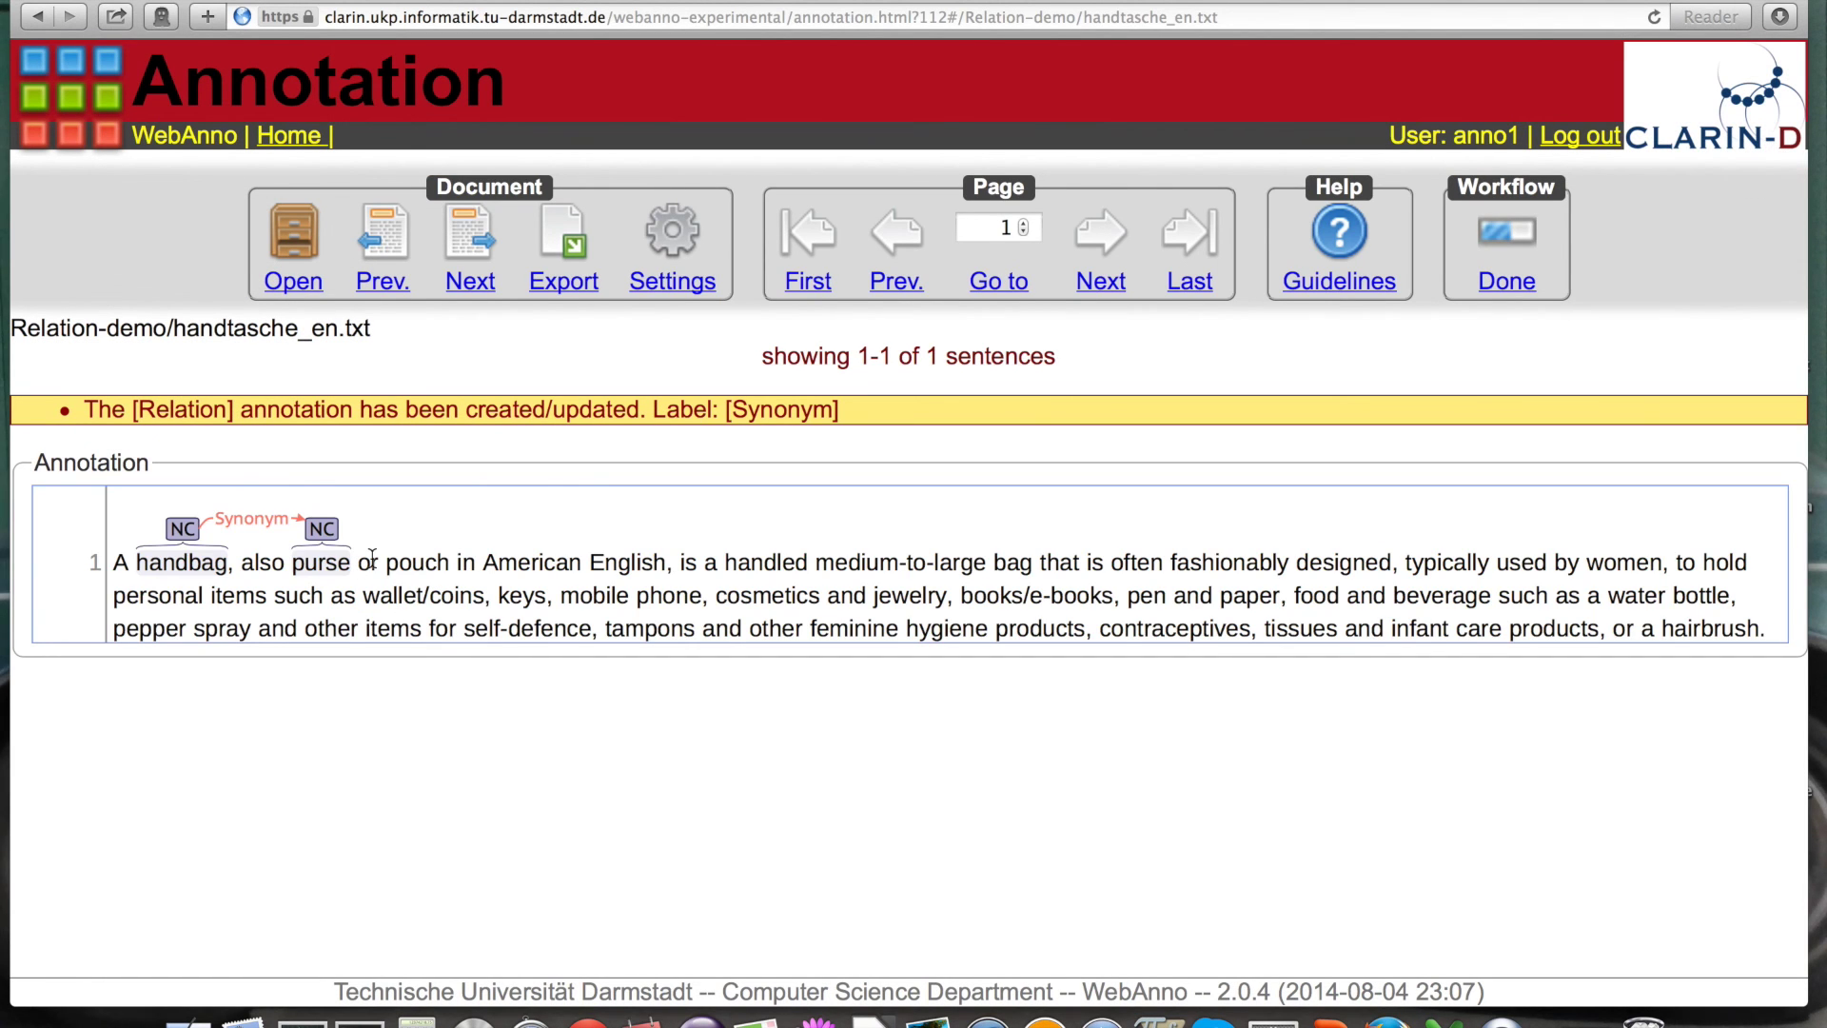
Step: Tag 'pouch' as an NC entity and link 'handbag' to it with a Synonym relation
{"action": "left_click_drag", "start_coordinate": [400, 562], "coordinate": [447, 562]}
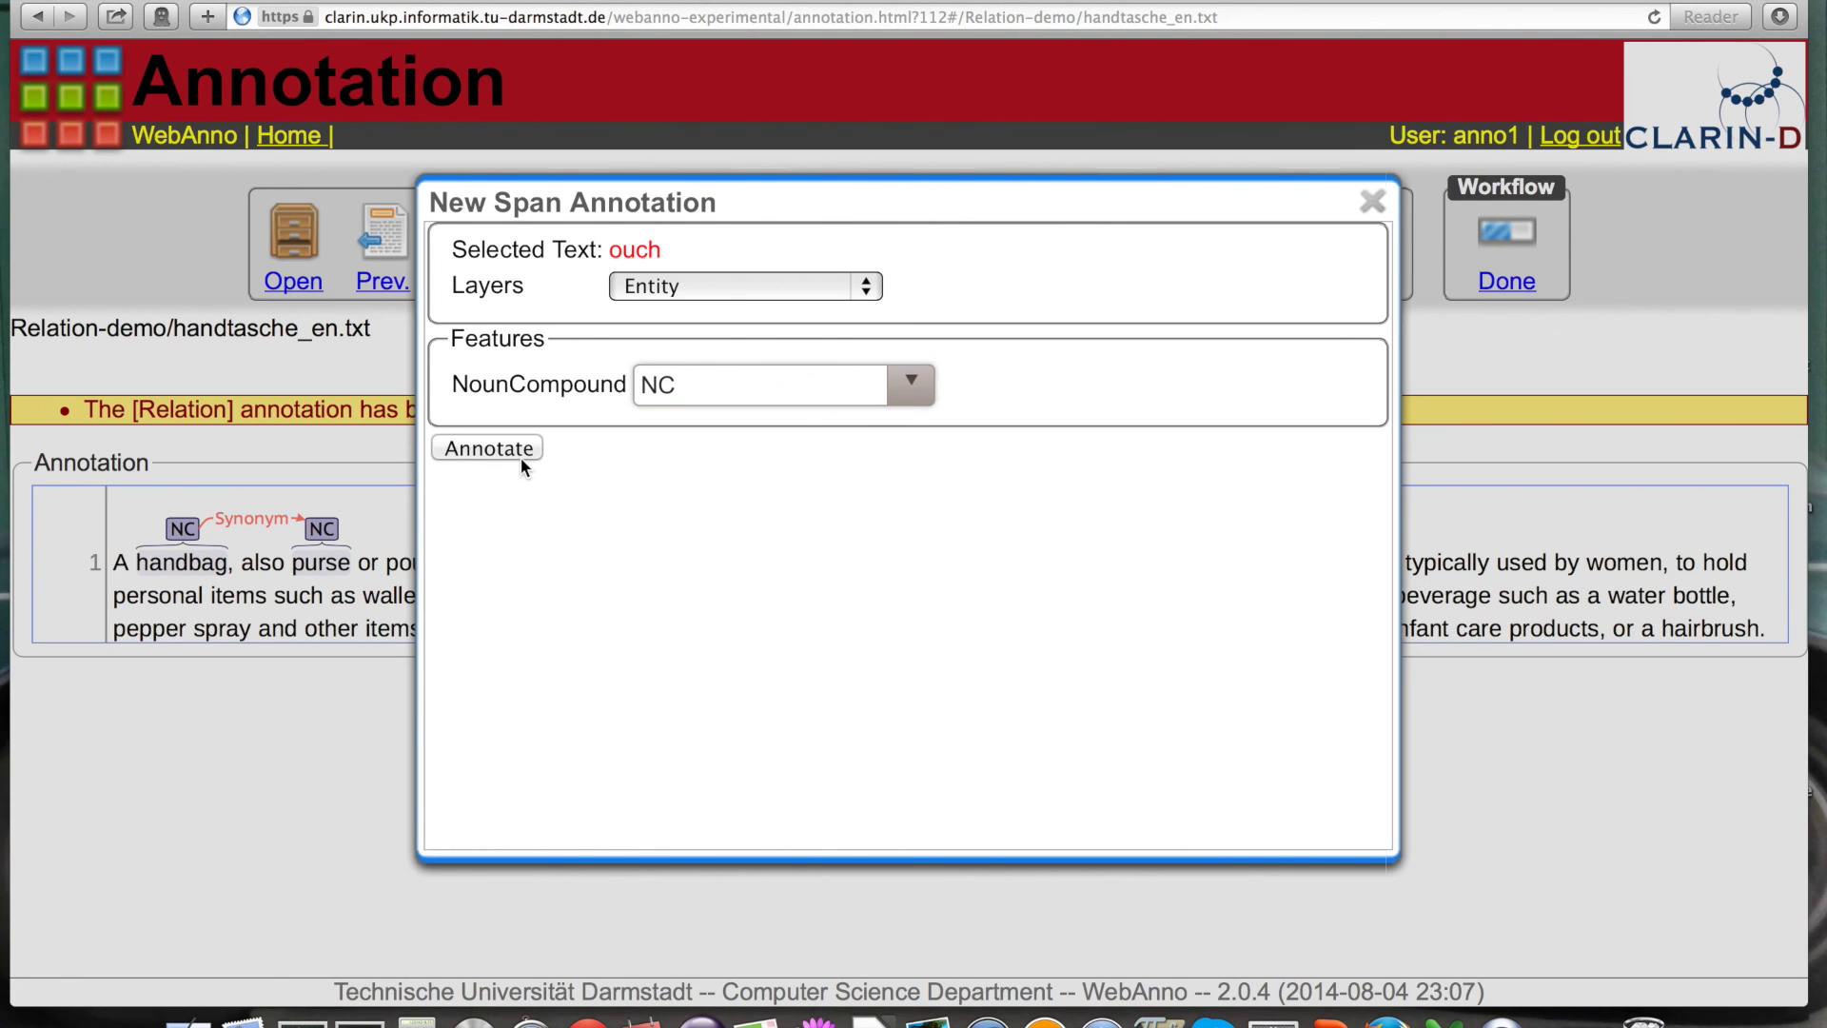
{"action": "left_click", "coordinate": [518, 453]}
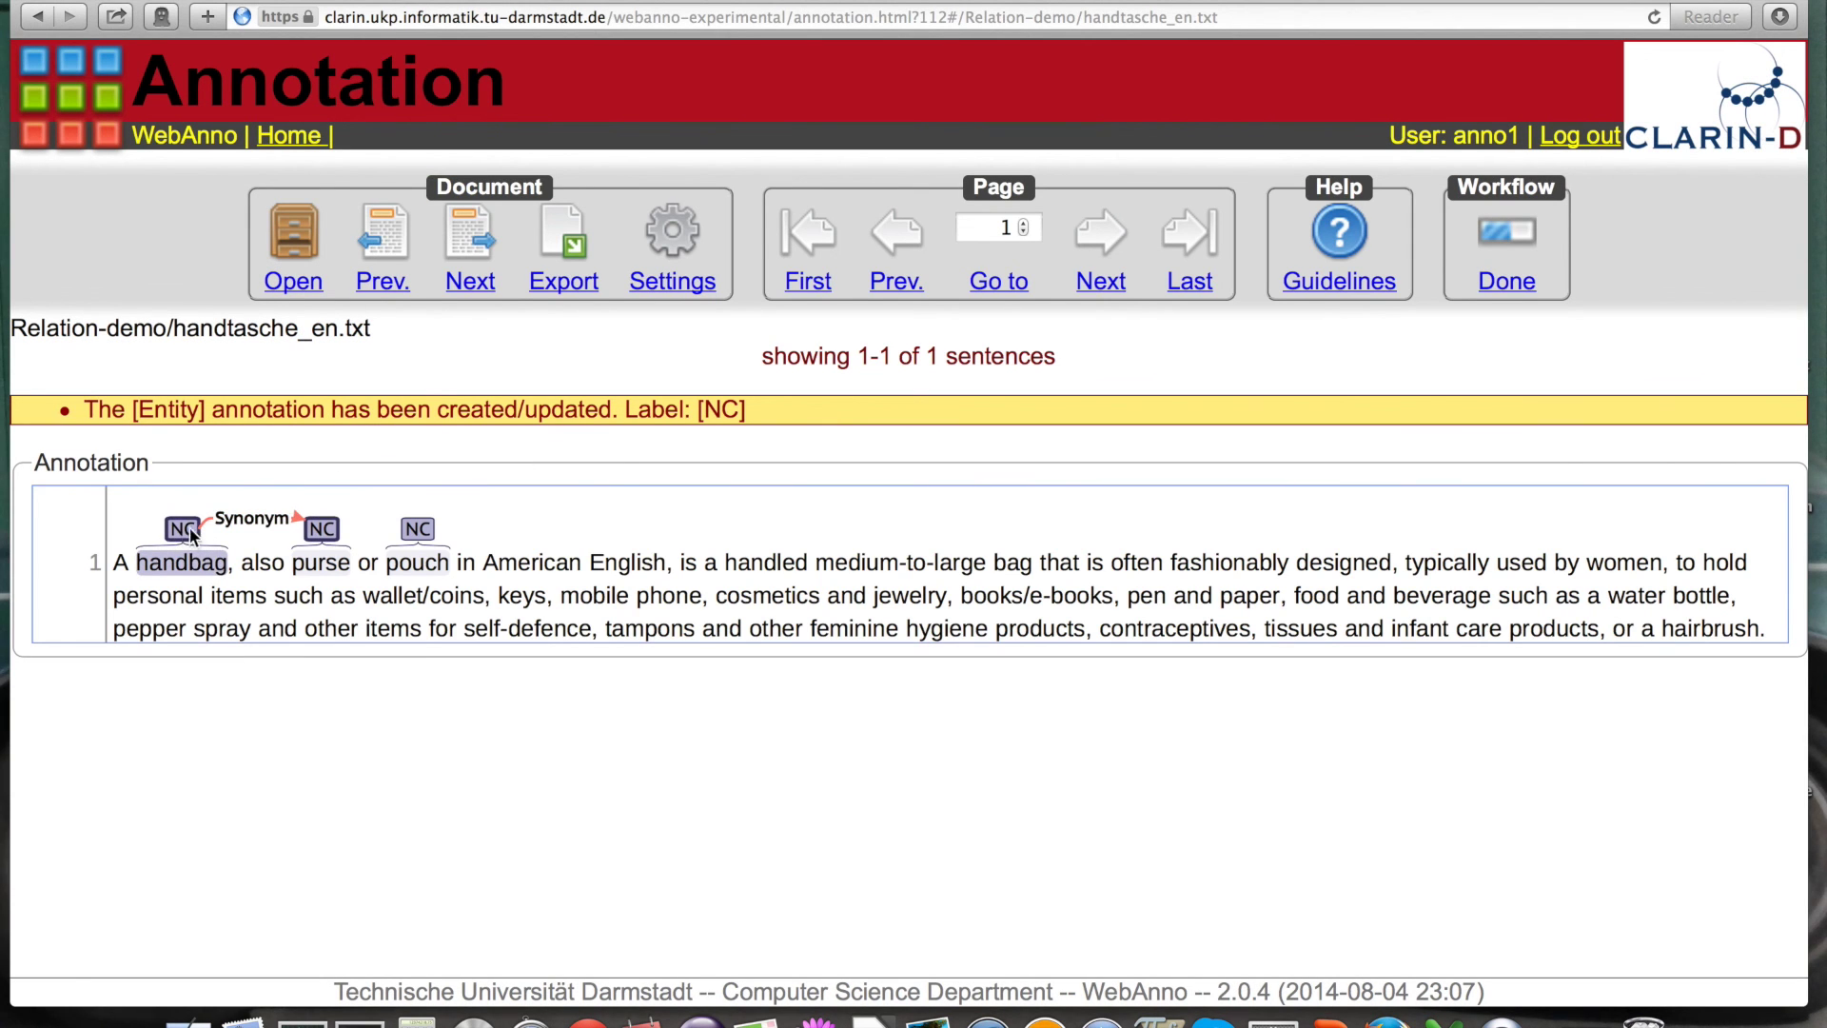
{"action": "mouse_move", "coordinate": [186, 527]}
{"action": "left_mouse_down"}
{"action": "mouse_move", "coordinate": [209, 506]}
{"action": "mouse_move", "coordinate": [419, 527]}
{"action": "left_mouse_up"}
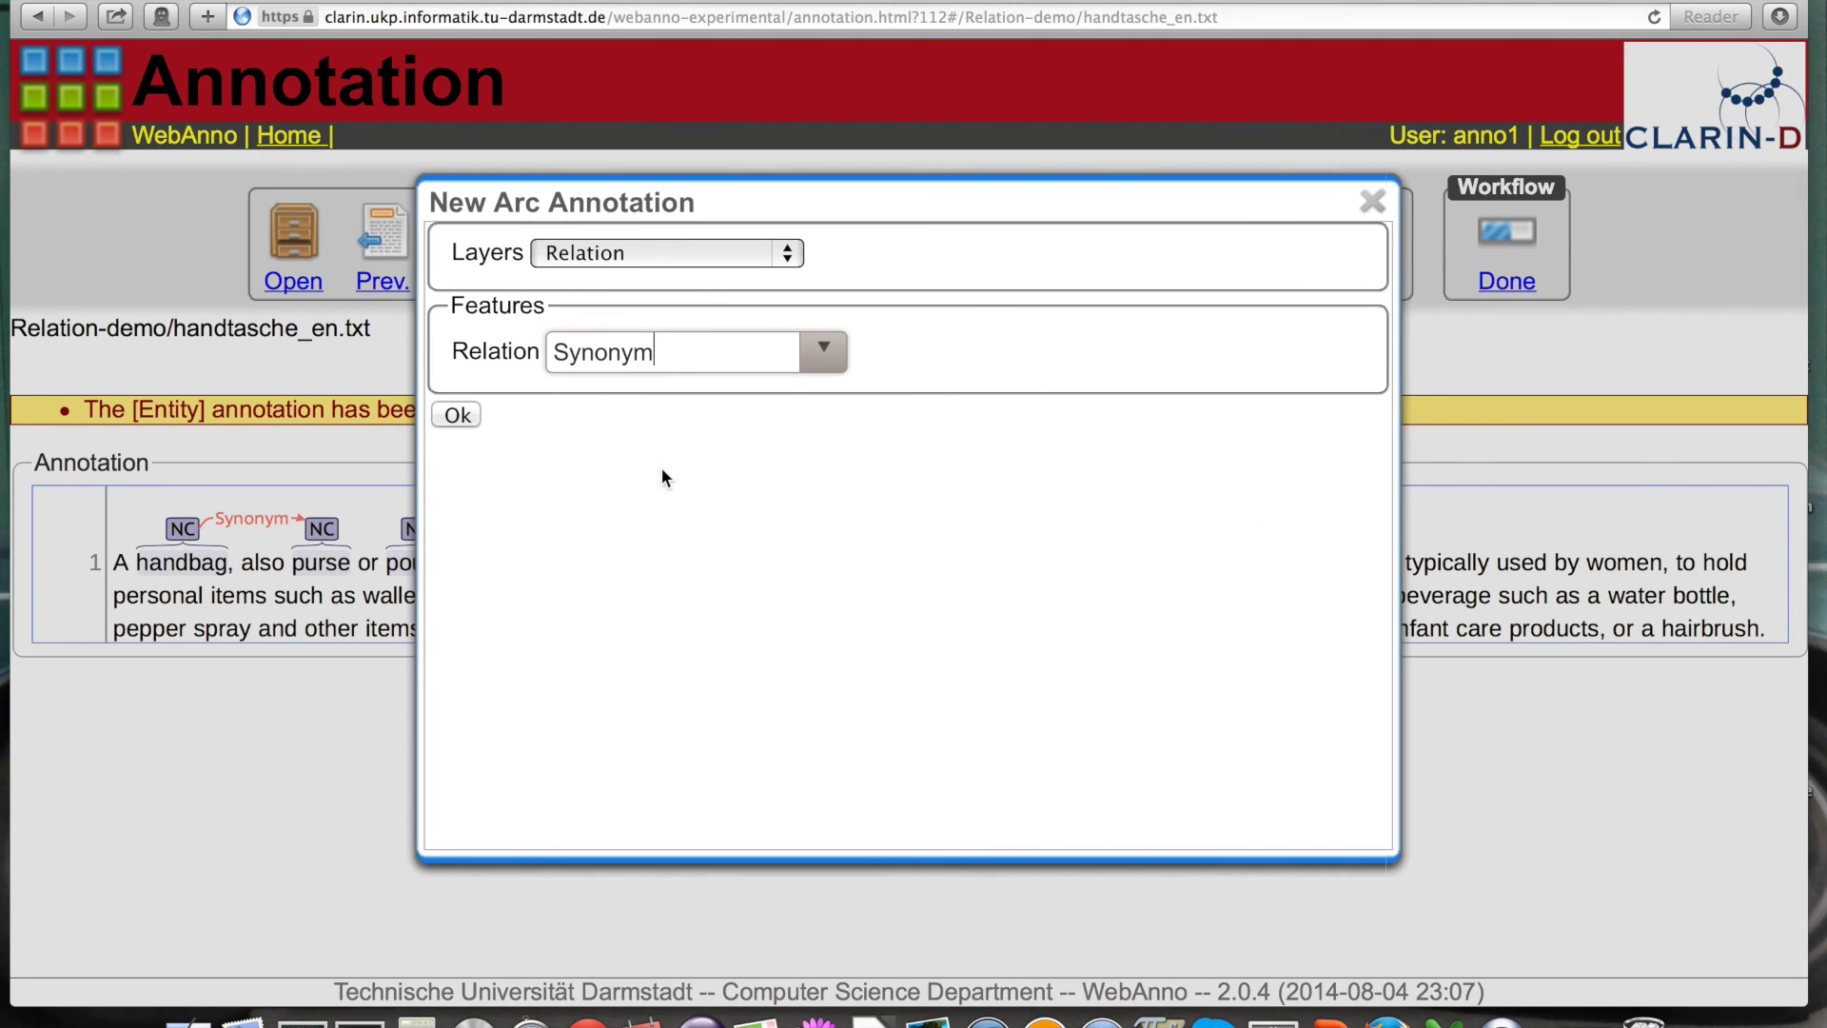
{"action": "left_click", "coordinate": [458, 416]}
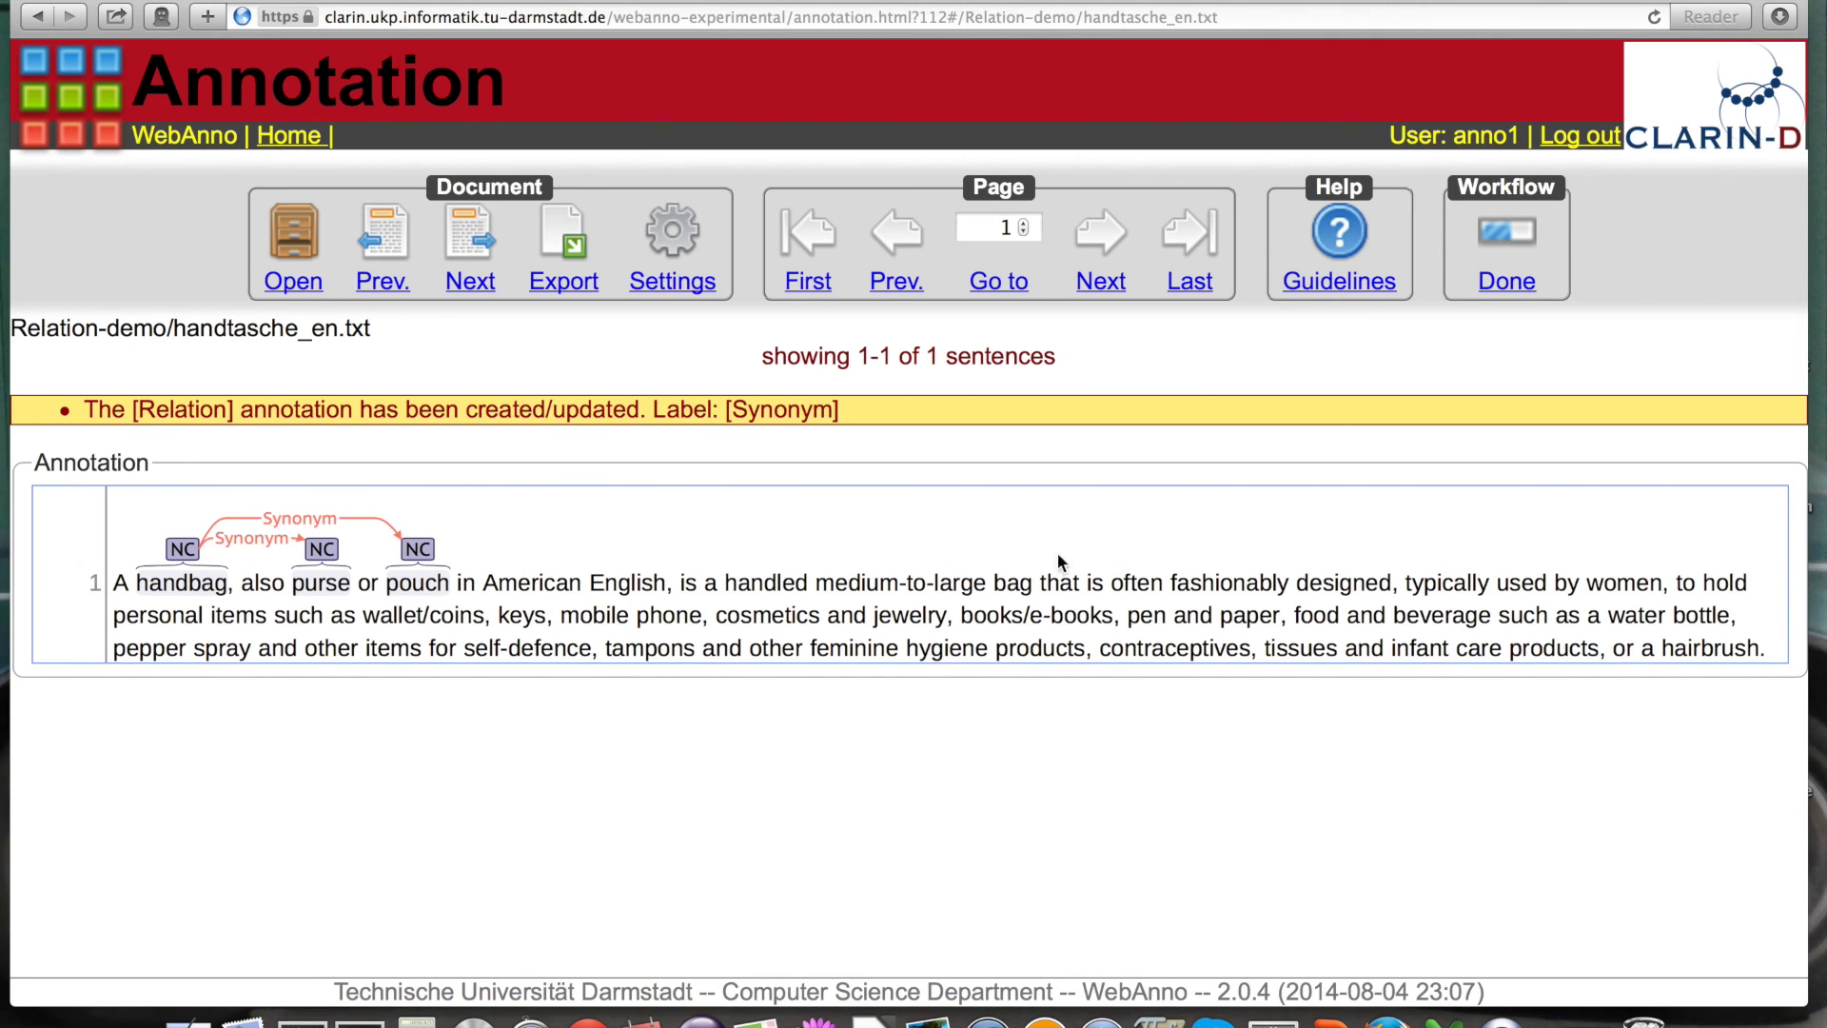
{"action": "left_click", "coordinate": [997, 579]}
Step: Tag 'bag' as an NC entity and link it to 'handbag' with a Hypernym relation
{"action": "left_click_drag", "start_coordinate": [996, 578], "coordinate": [1036, 583]}
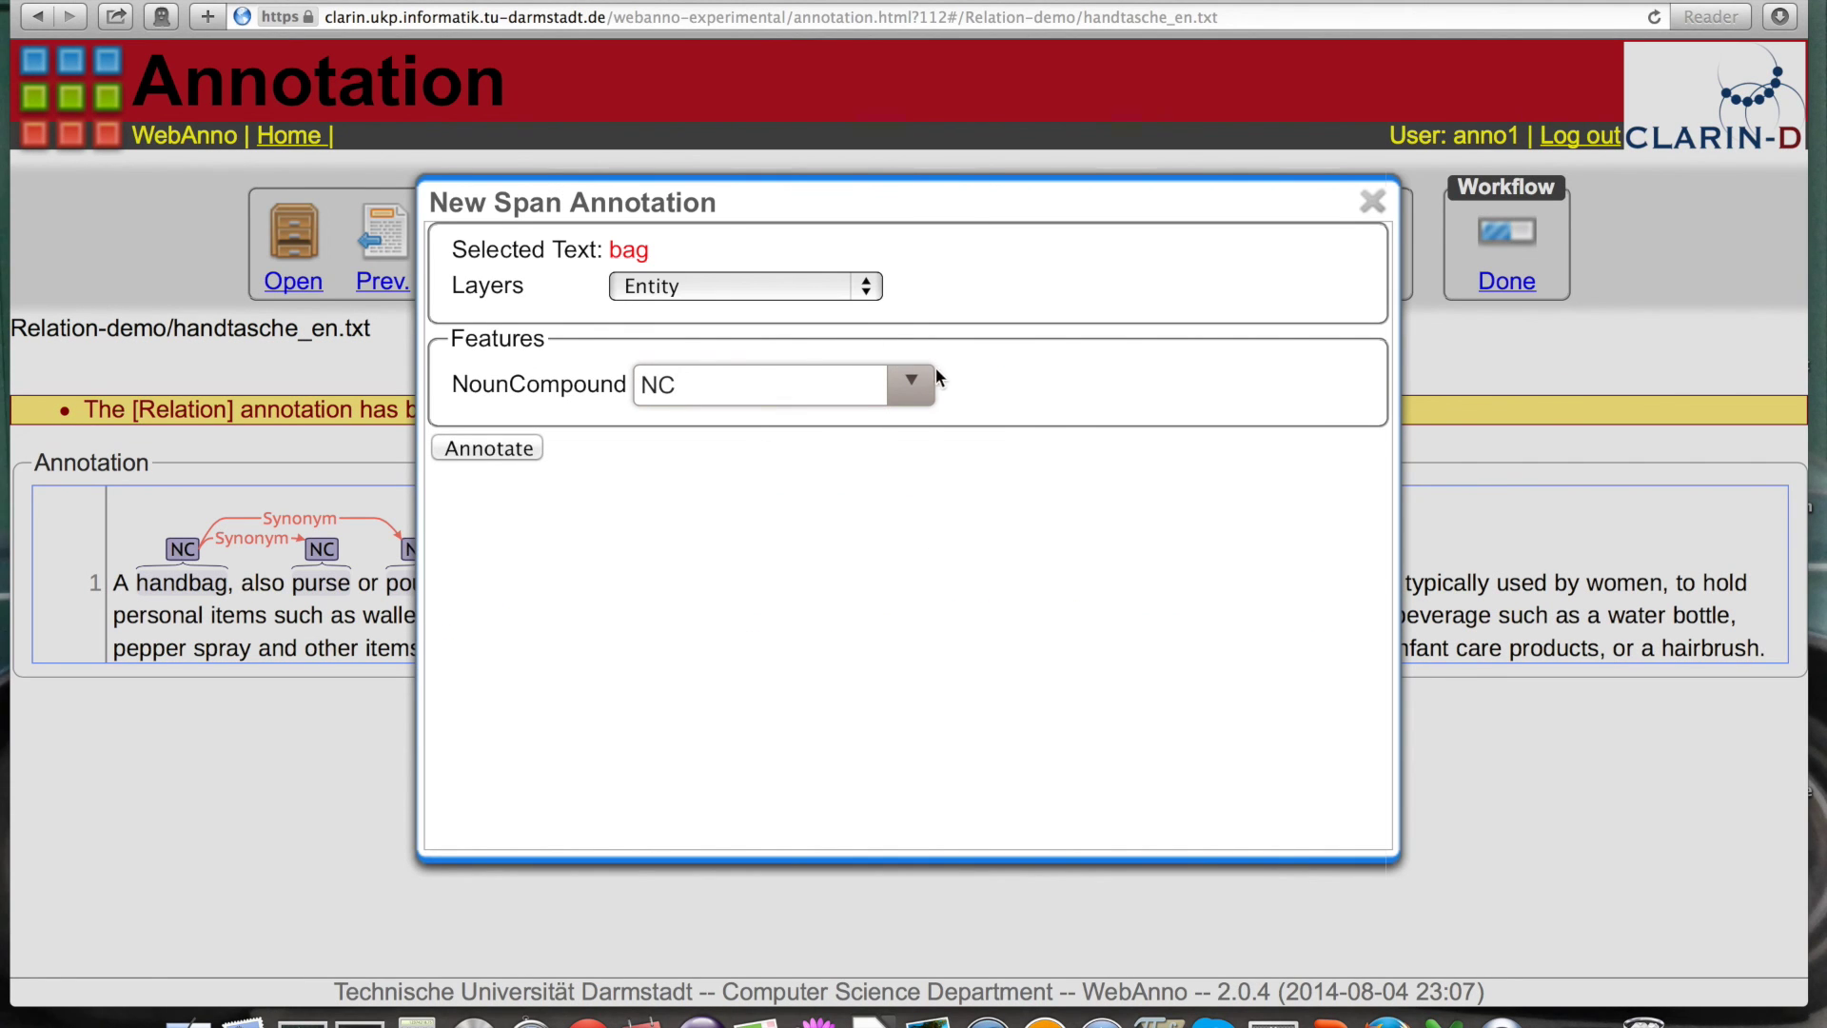
{"action": "left_click", "coordinate": [499, 450]}
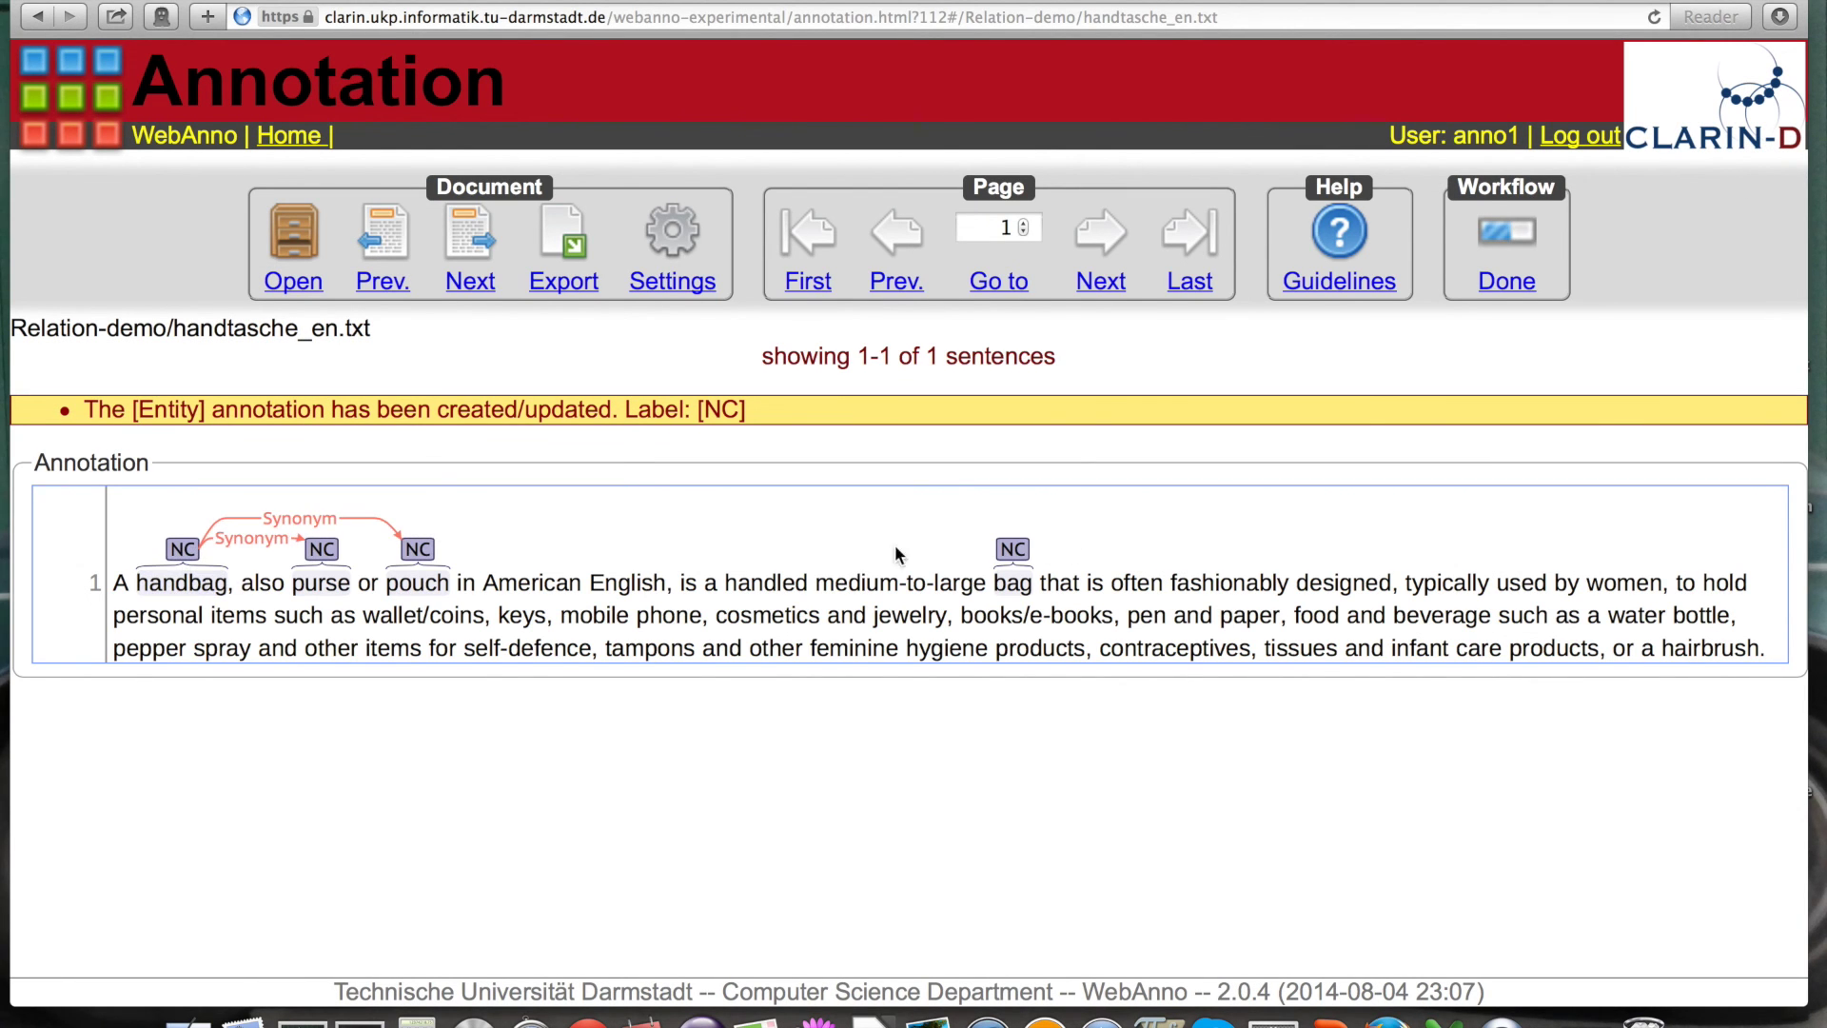
{"action": "mouse_move", "coordinate": [1023, 557]}
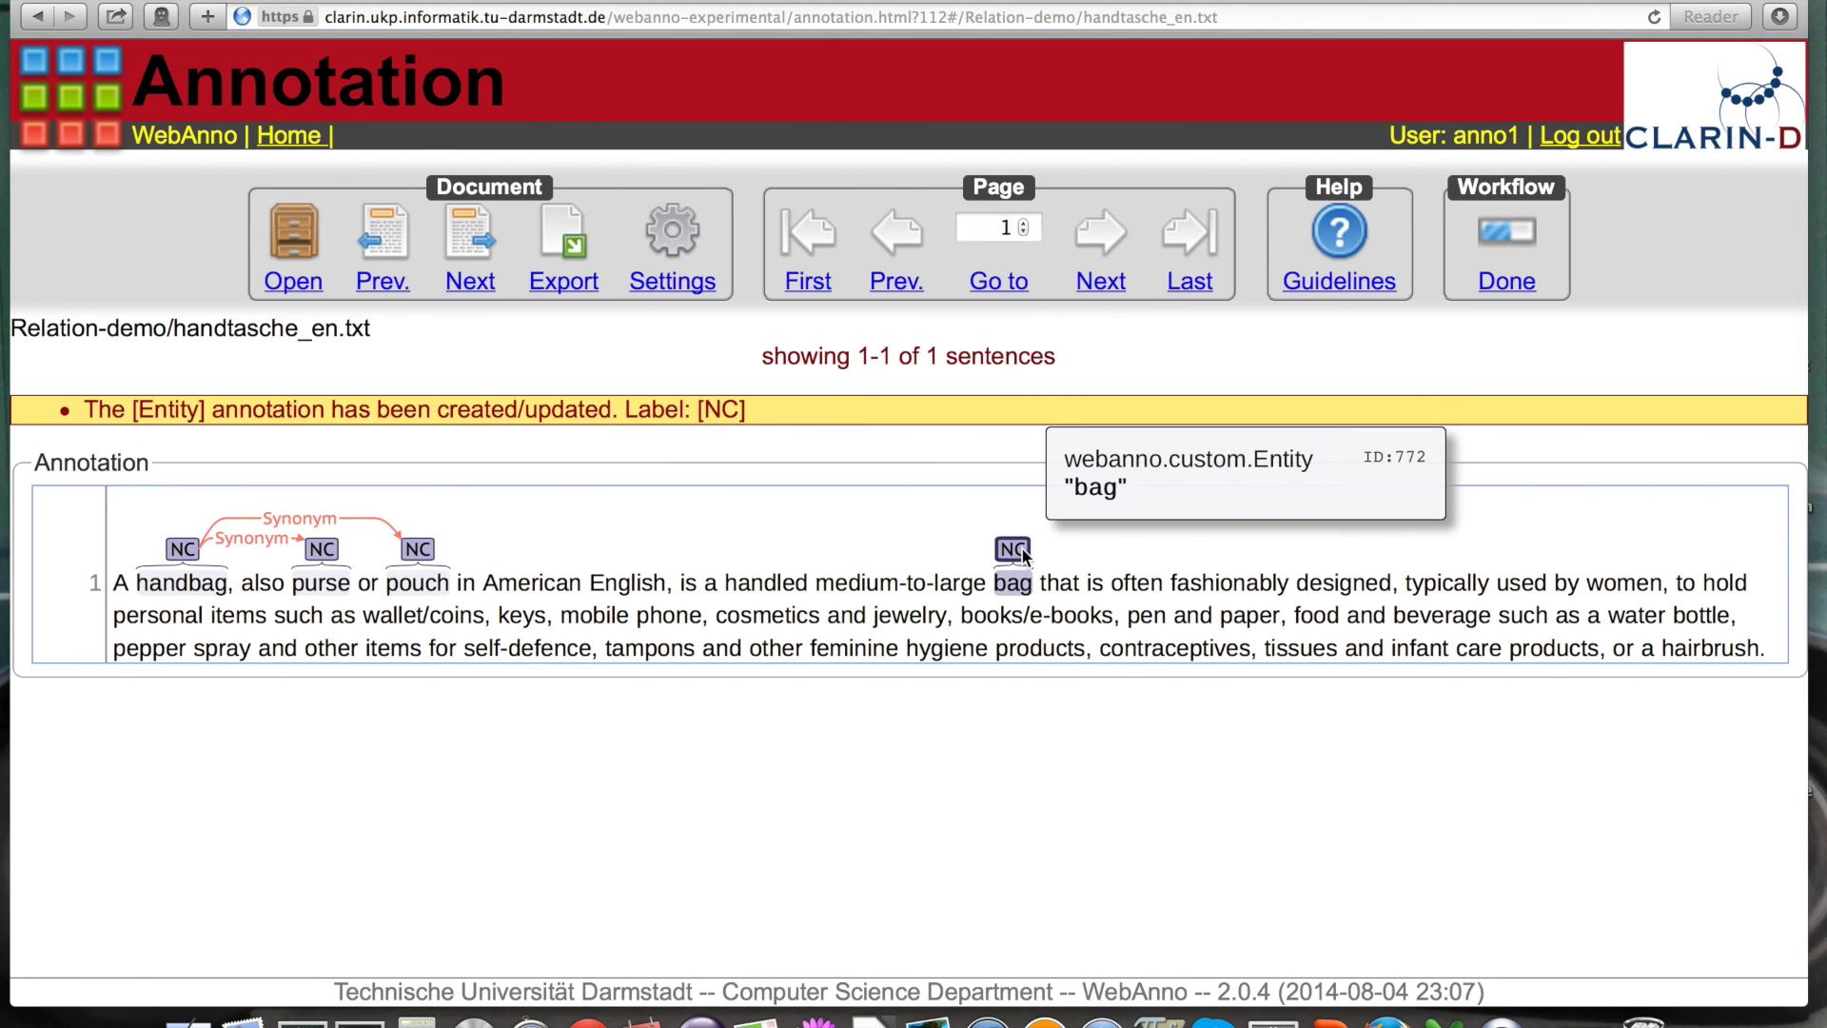
{"action": "left_click_drag", "start_coordinate": [1023, 557], "coordinate": [184, 550]}
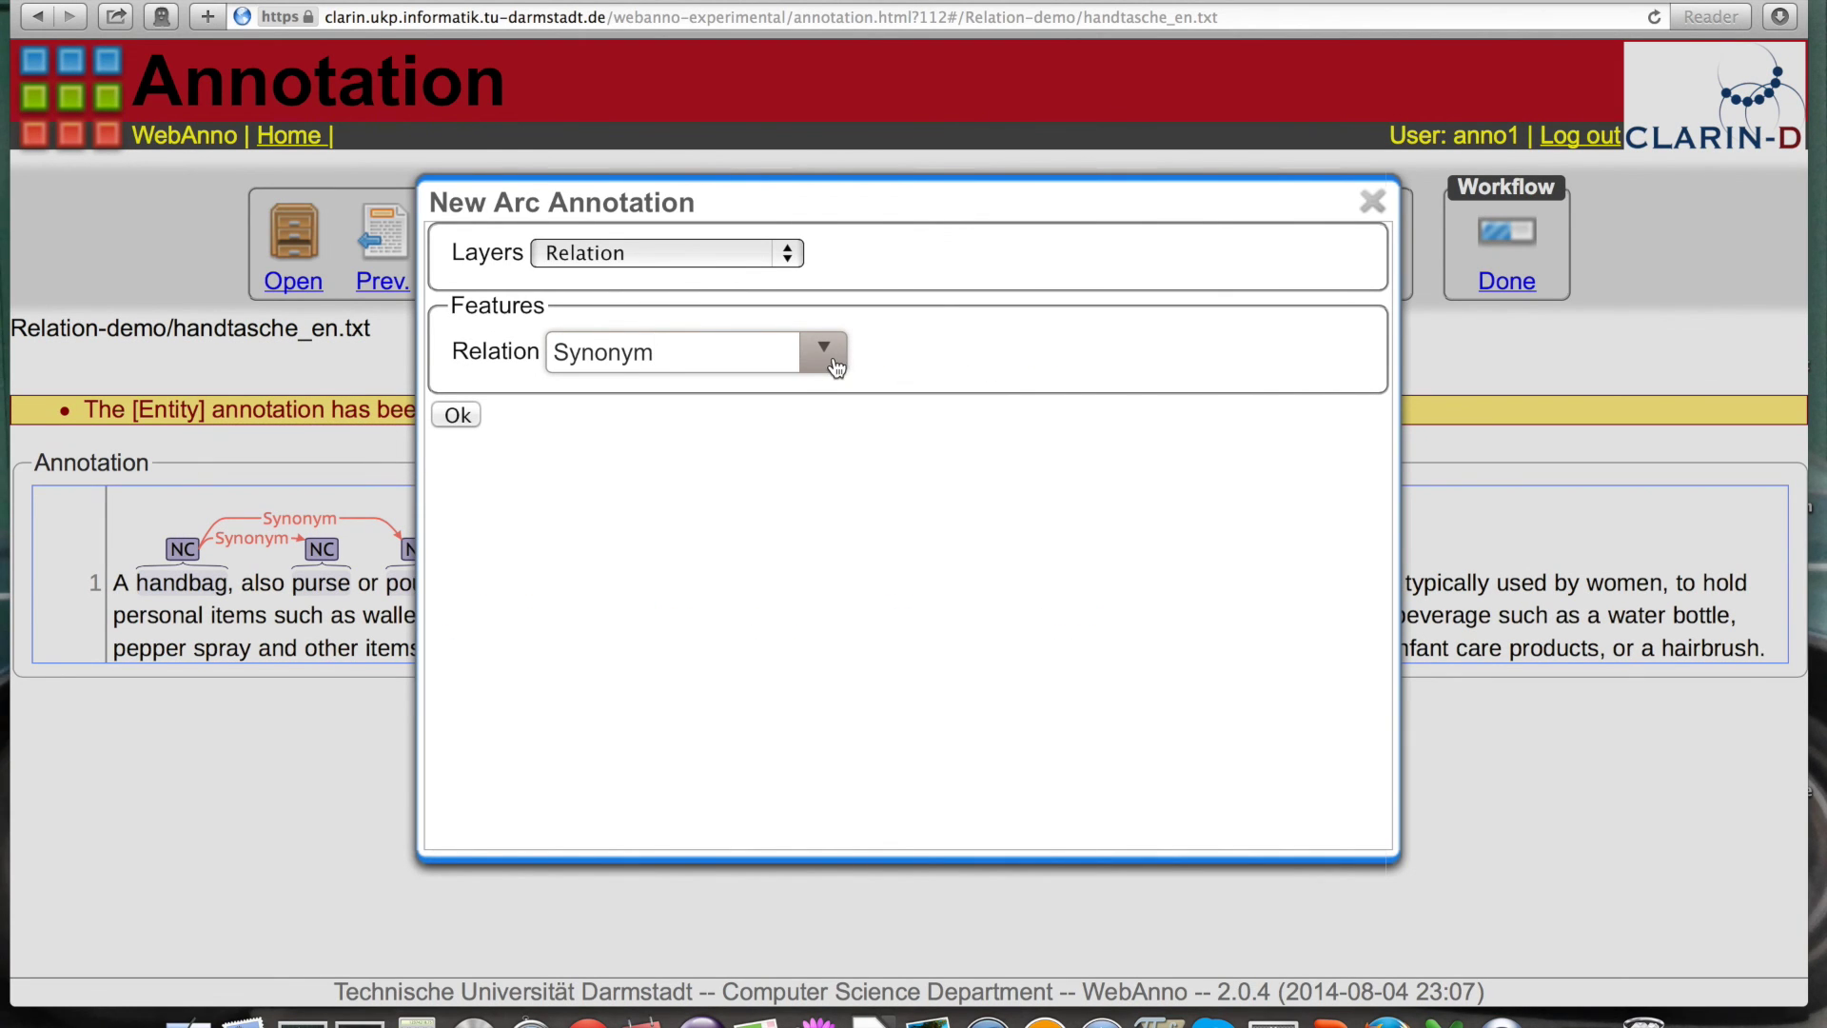
{"action": "left_click", "coordinate": [828, 352]}
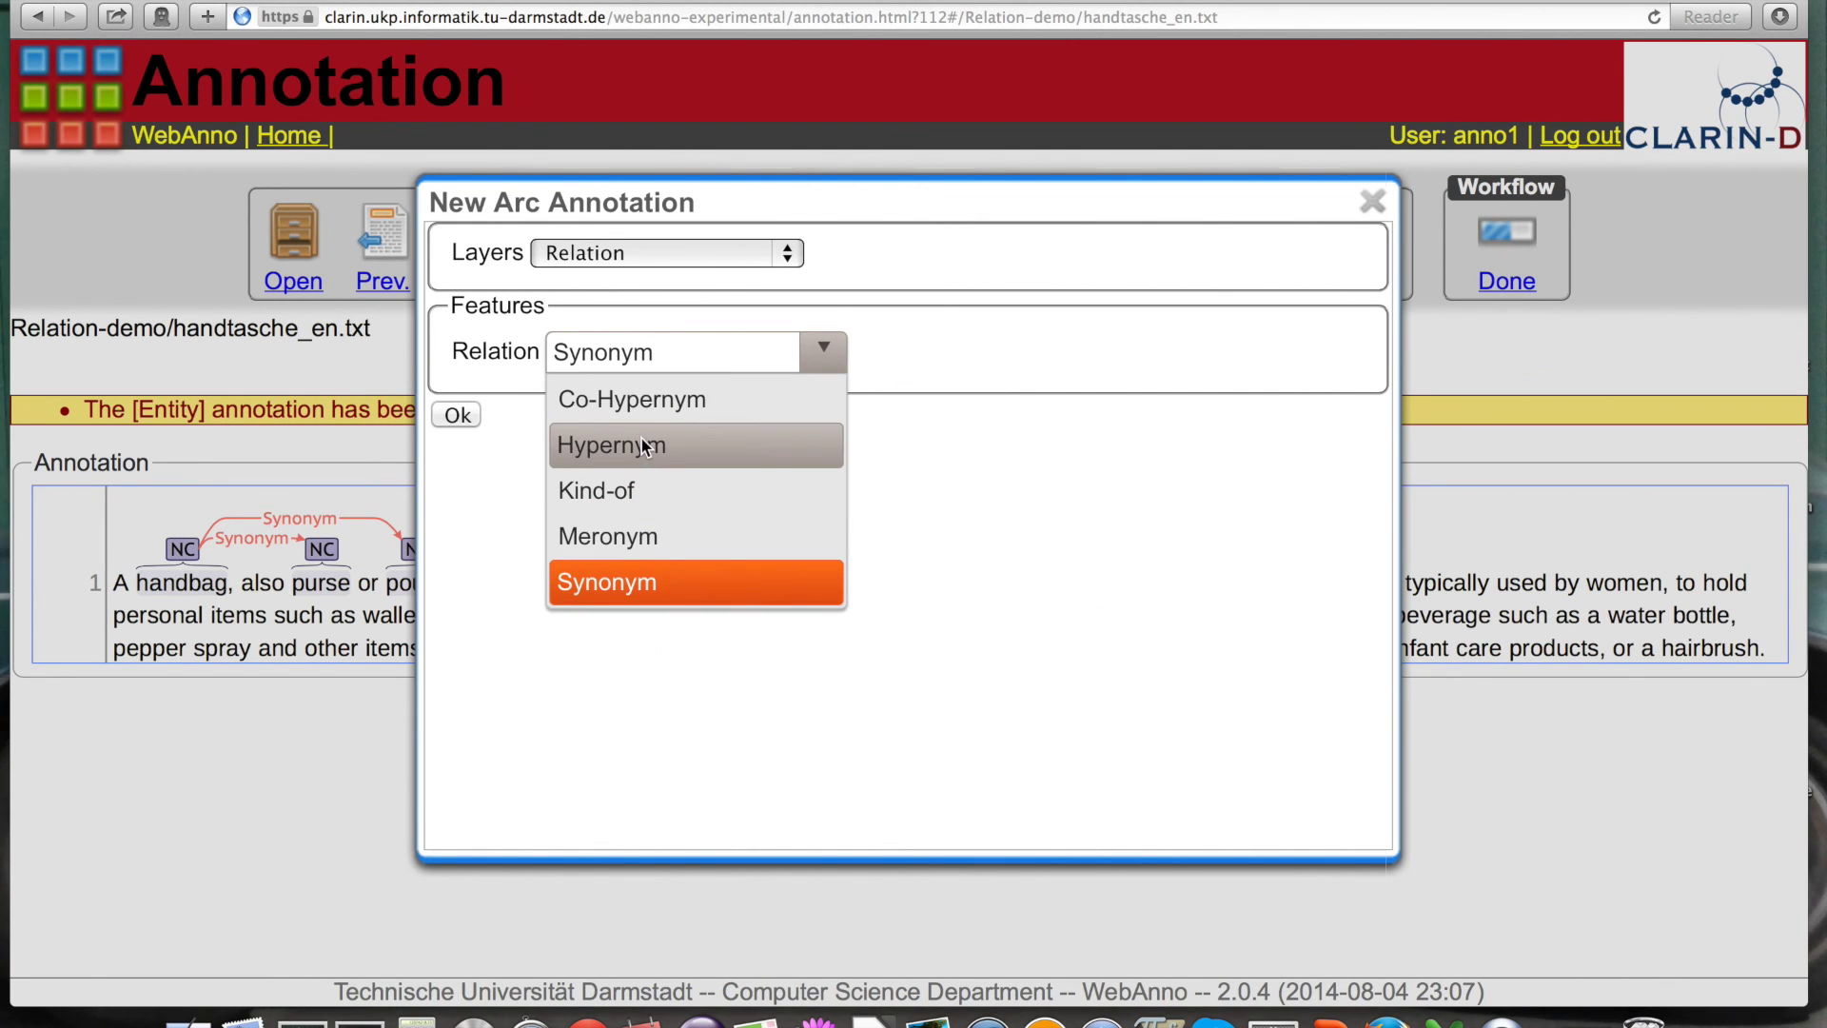
{"action": "left_click", "coordinate": [635, 443]}
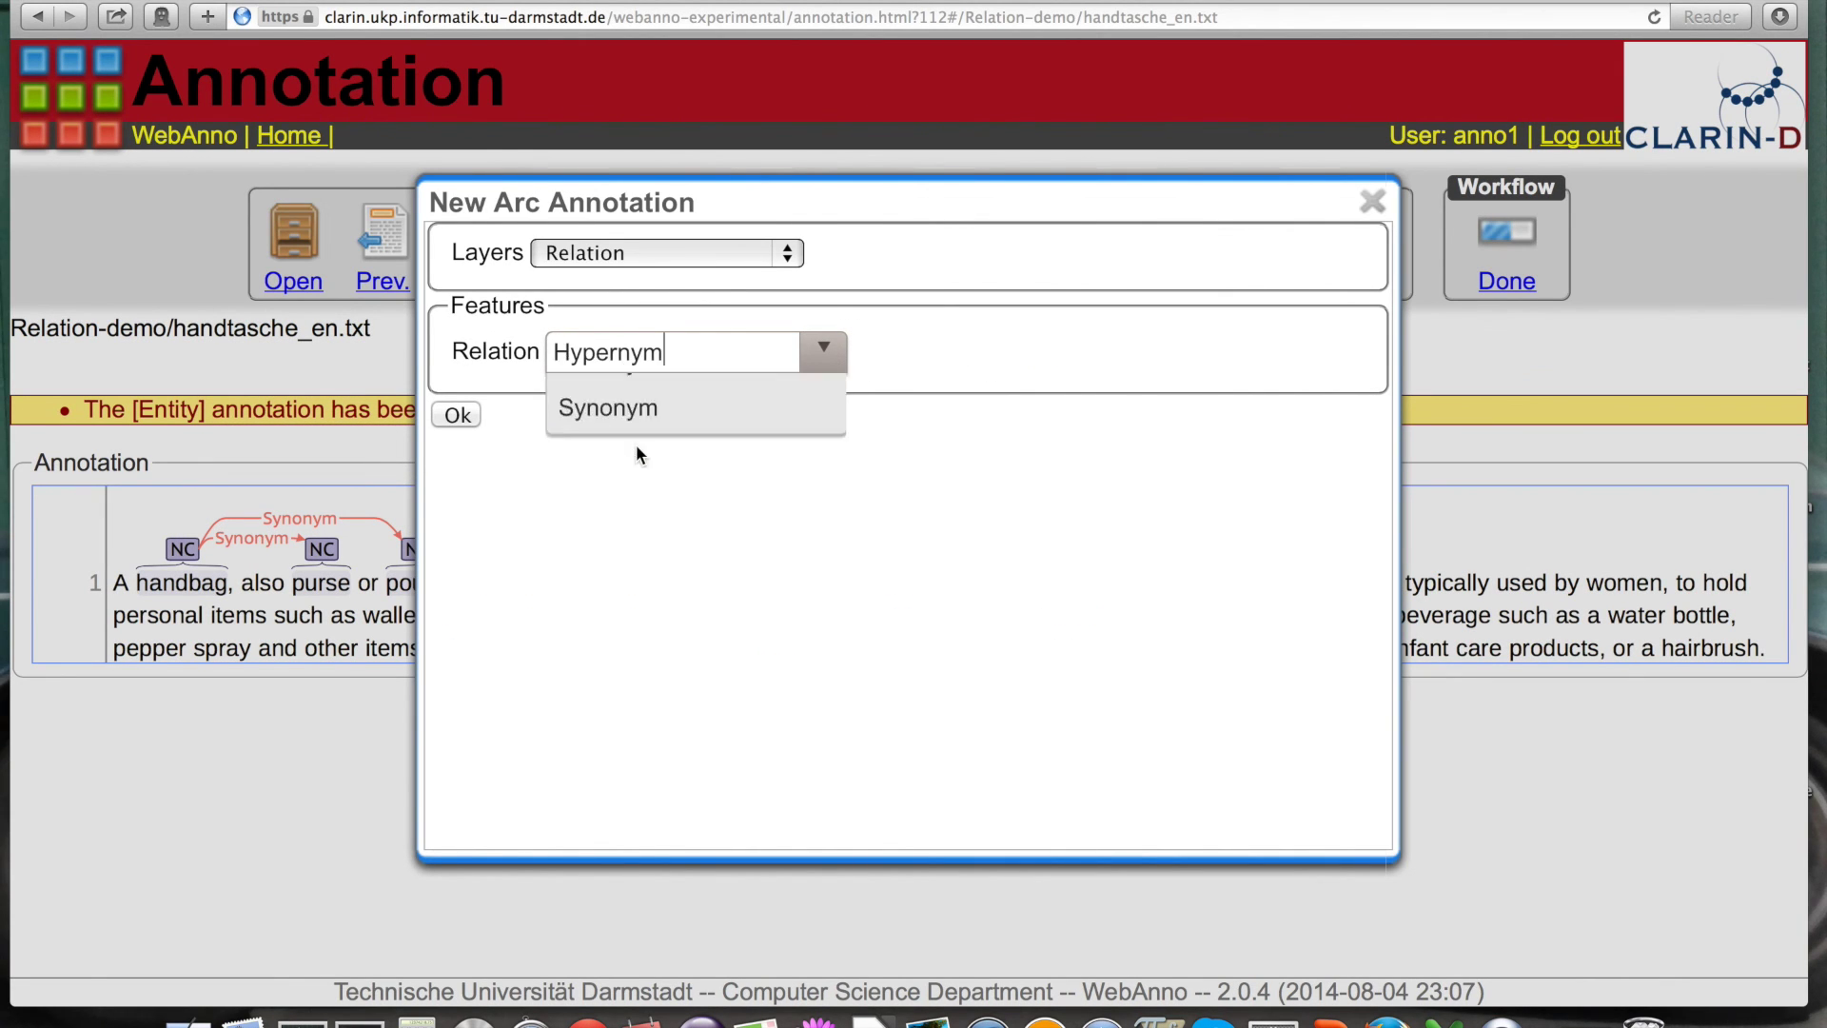
{"action": "left_click", "coordinate": [457, 415]}
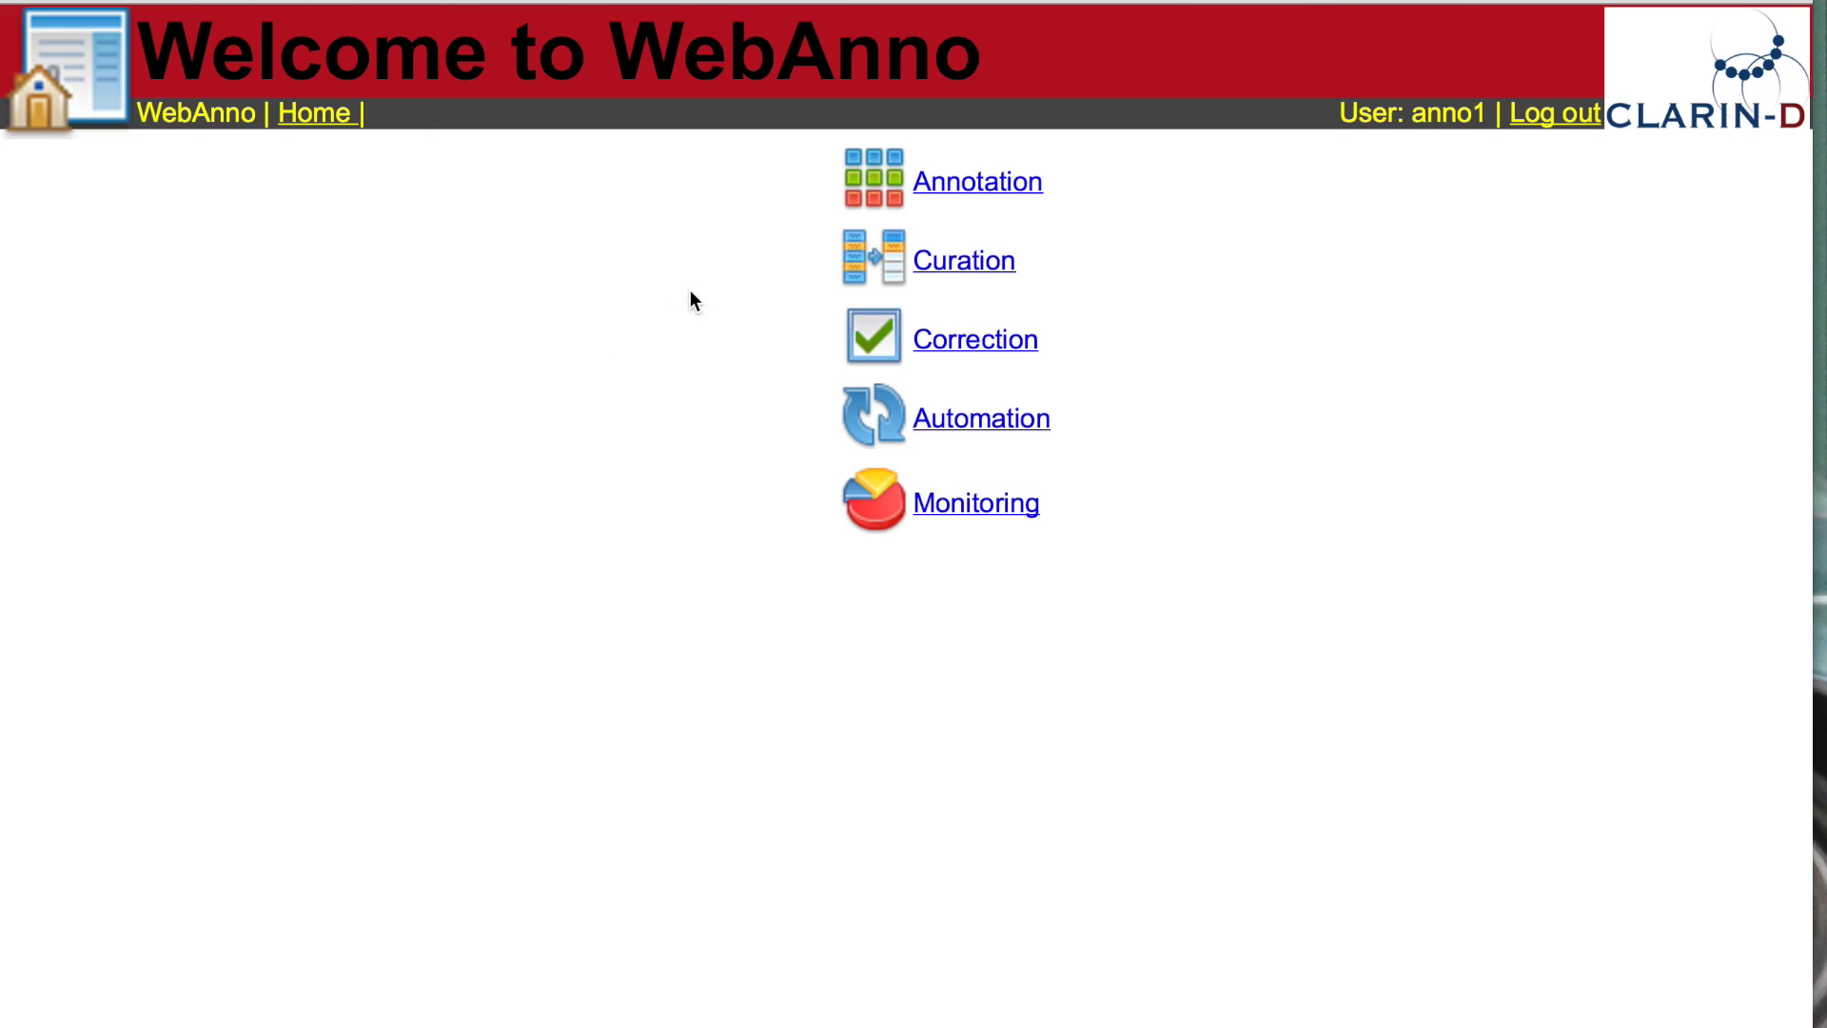
Step: Open cinderella.txt from the Chain-demo project on the annotation page
{"action": "left_click", "coordinate": [983, 186]}
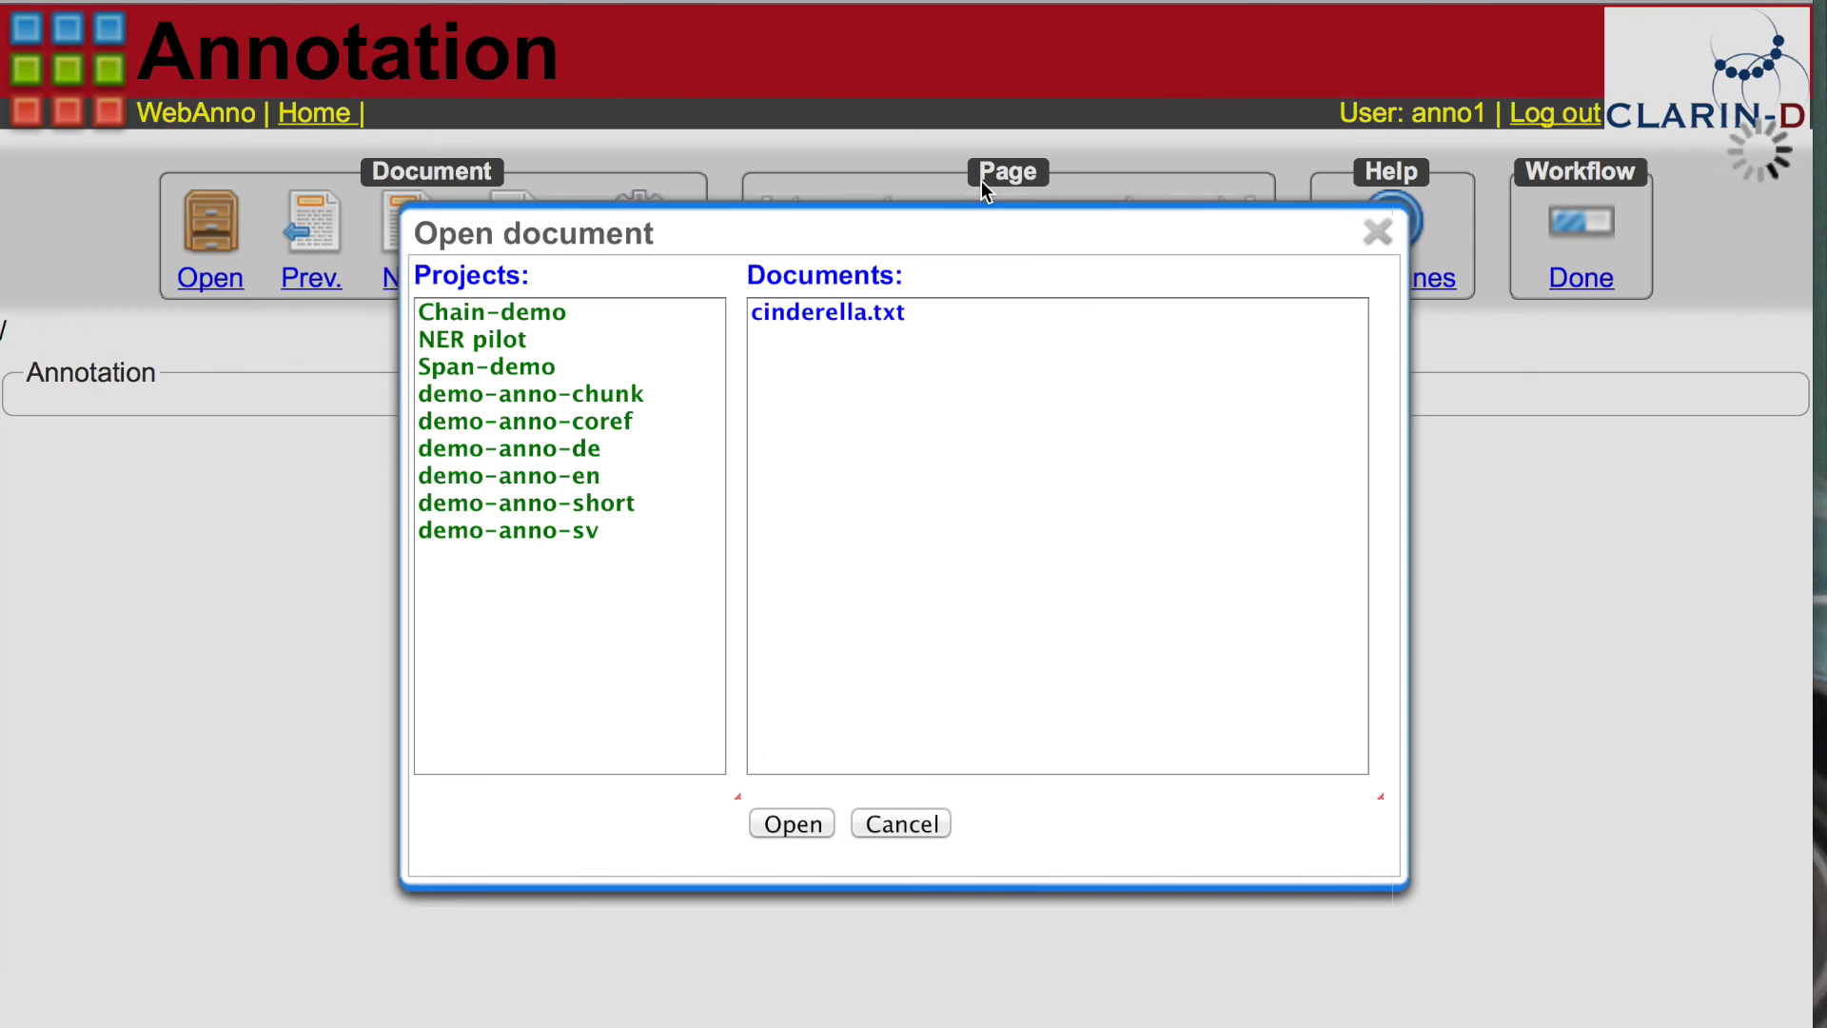
{"action": "left_click", "coordinate": [542, 313]}
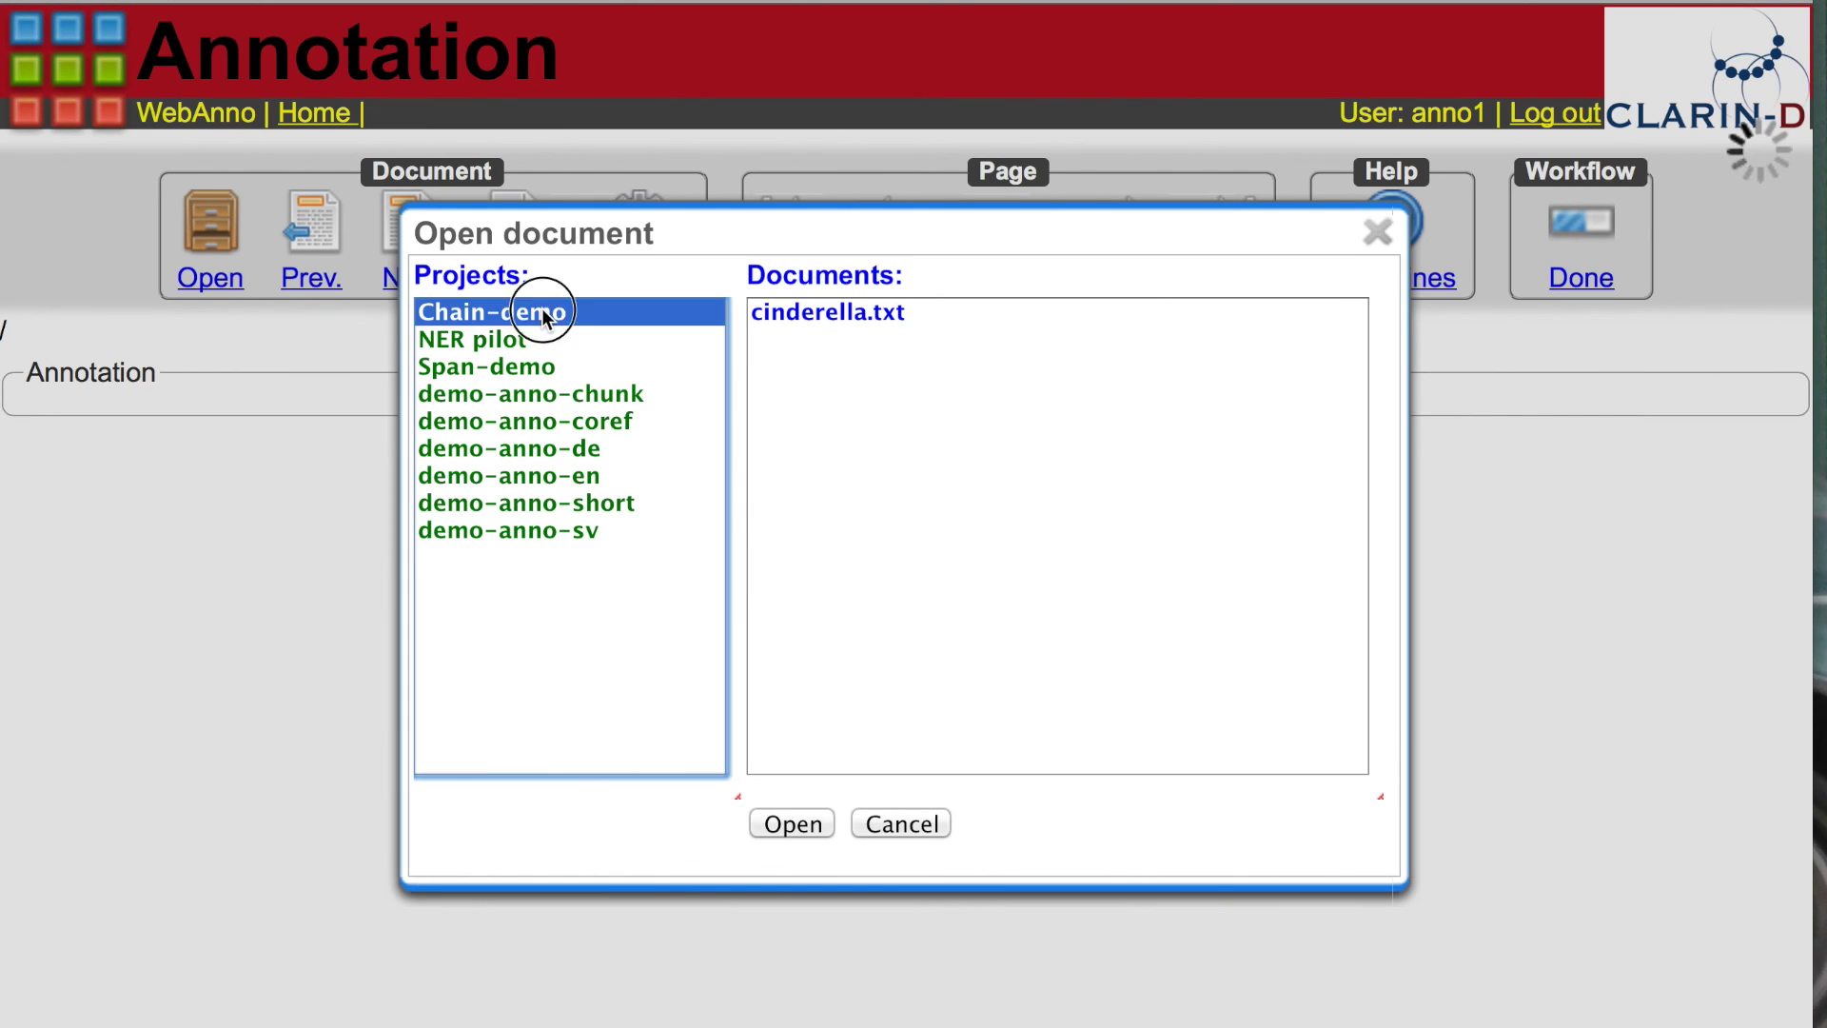
{"action": "left_click", "coordinate": [830, 314]}
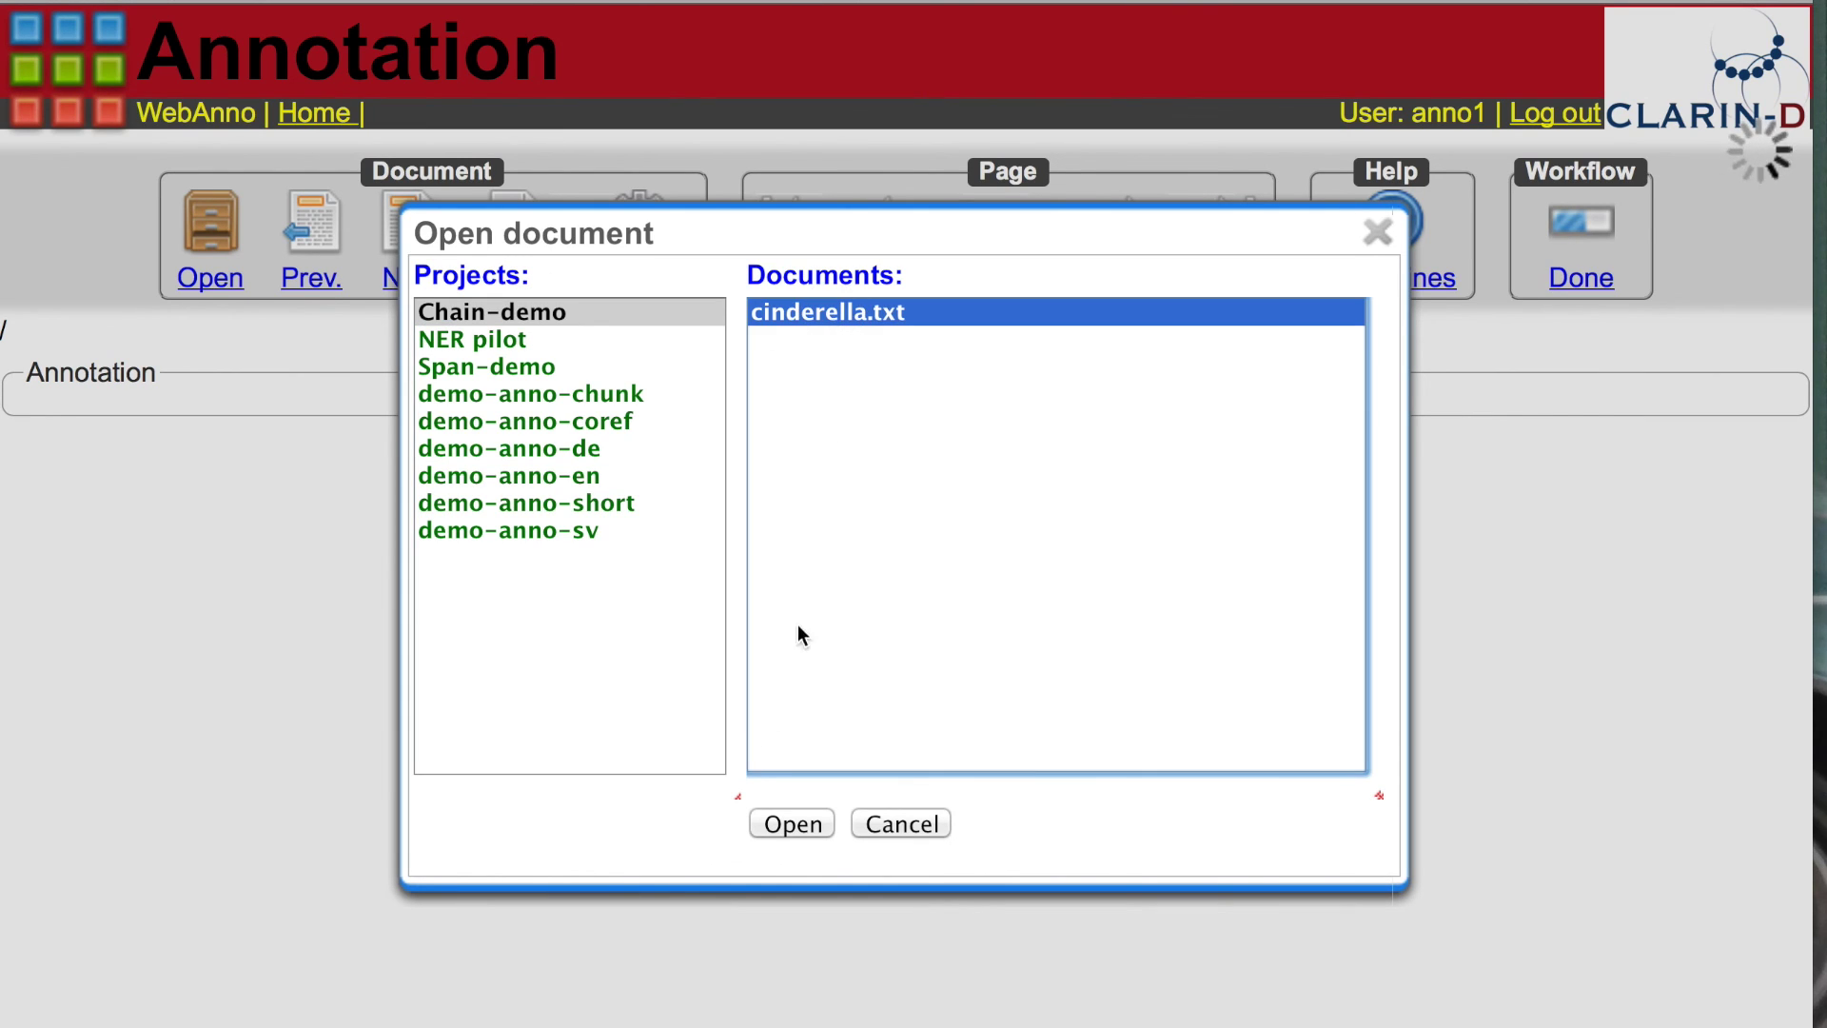
{"action": "left_click", "coordinate": [809, 824]}
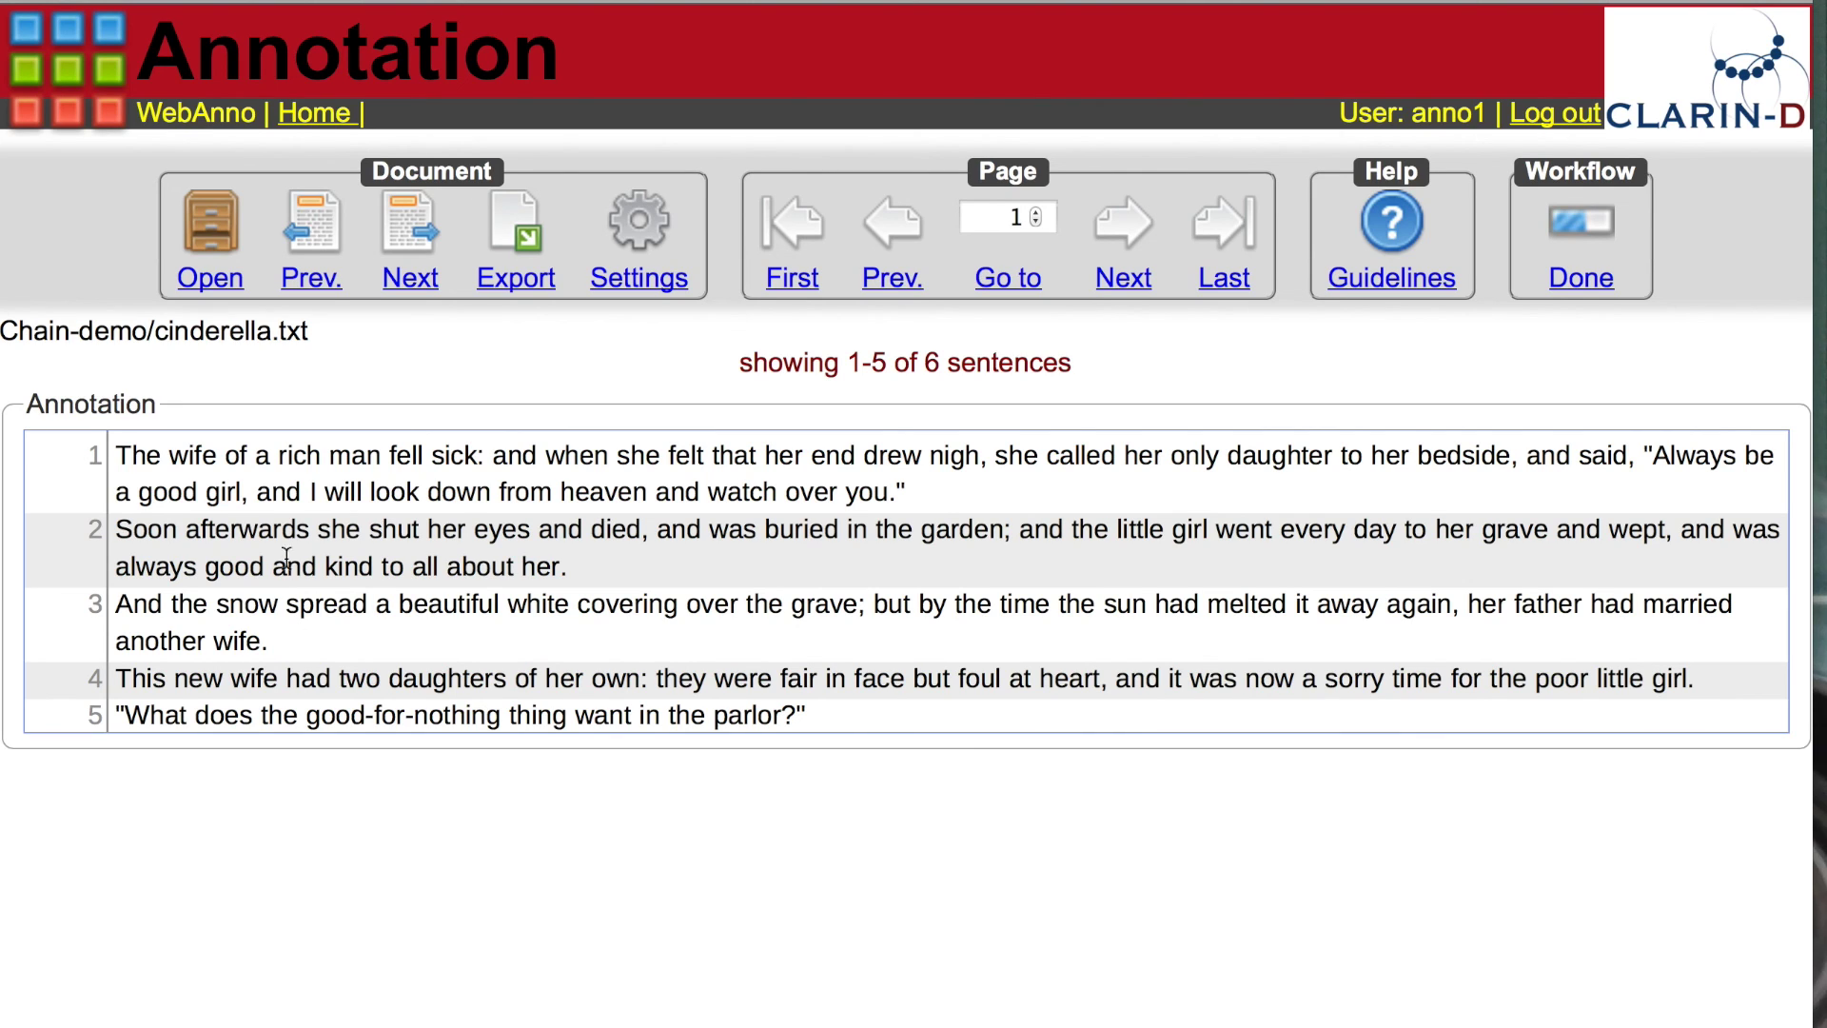
Step: Mark 'wife' as a nom mention and the first 'she' as a prnom mention
{"action": "left_click_drag", "start_coordinate": [177, 456], "coordinate": [219, 454]}
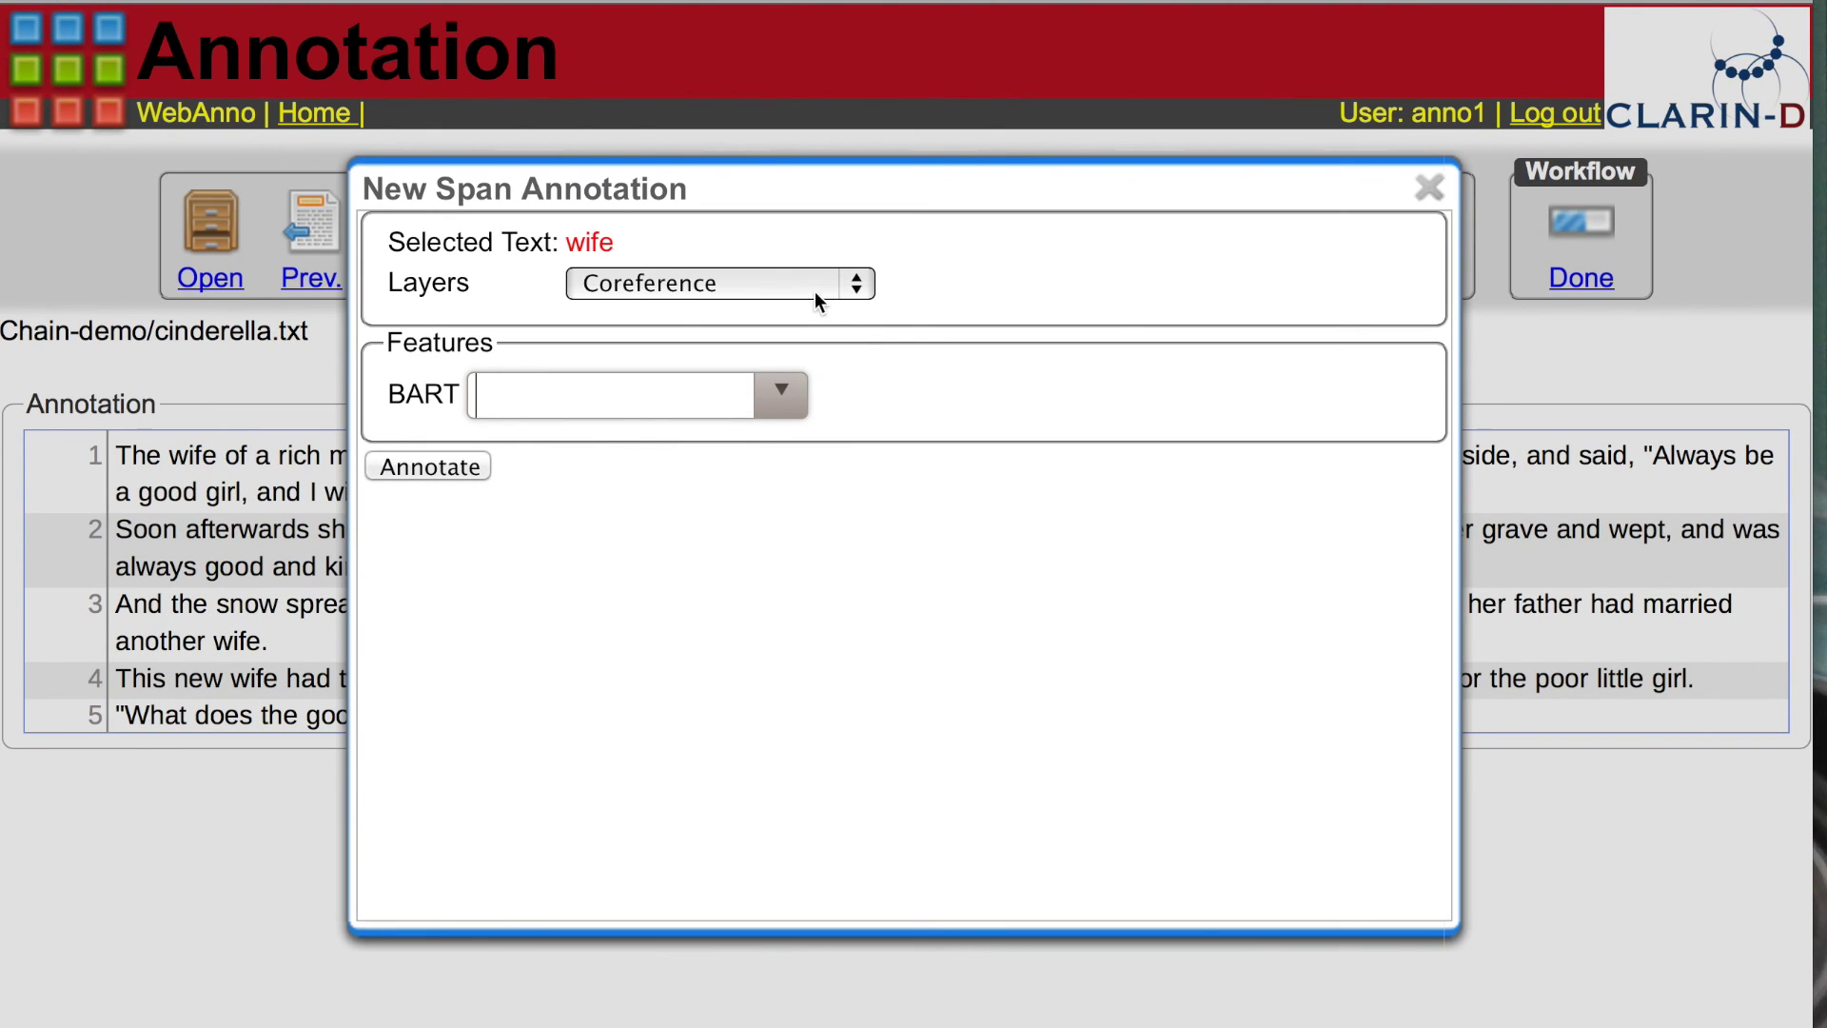
{"action": "left_click", "coordinate": [784, 408]}
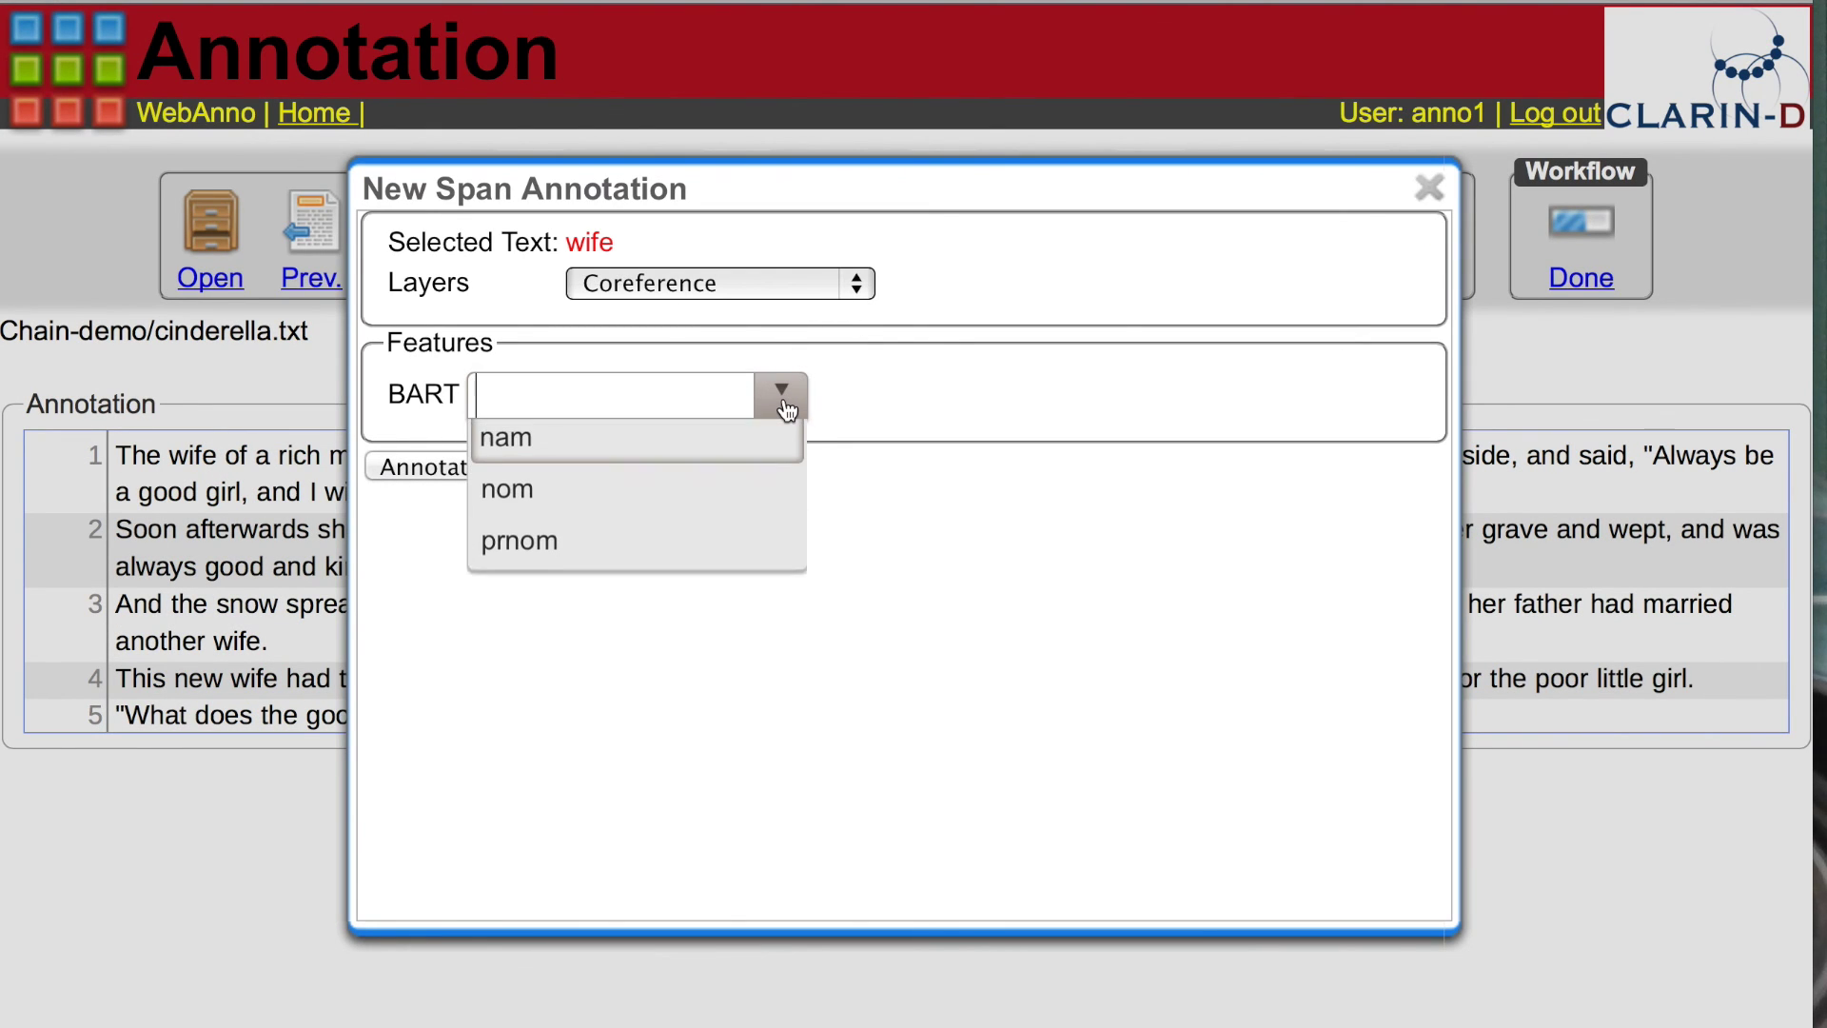
{"action": "left_click", "coordinate": [522, 505]}
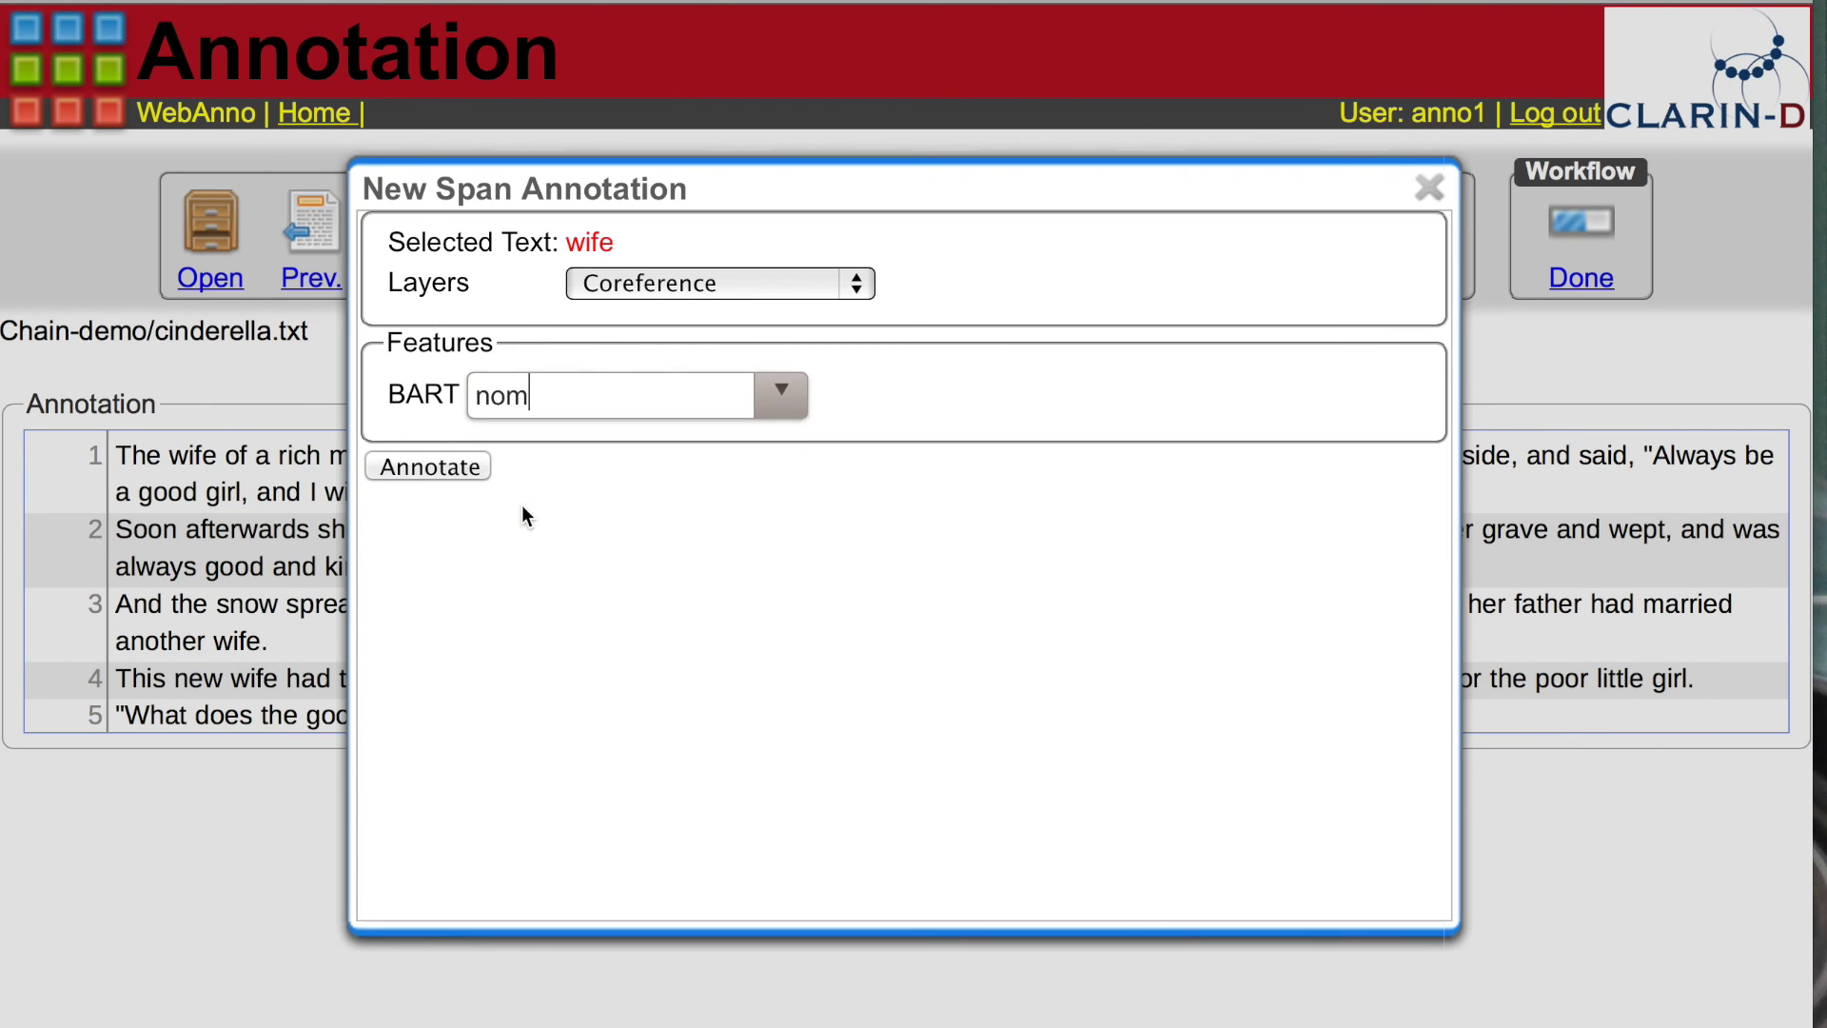
{"action": "left_click", "coordinate": [448, 462]}
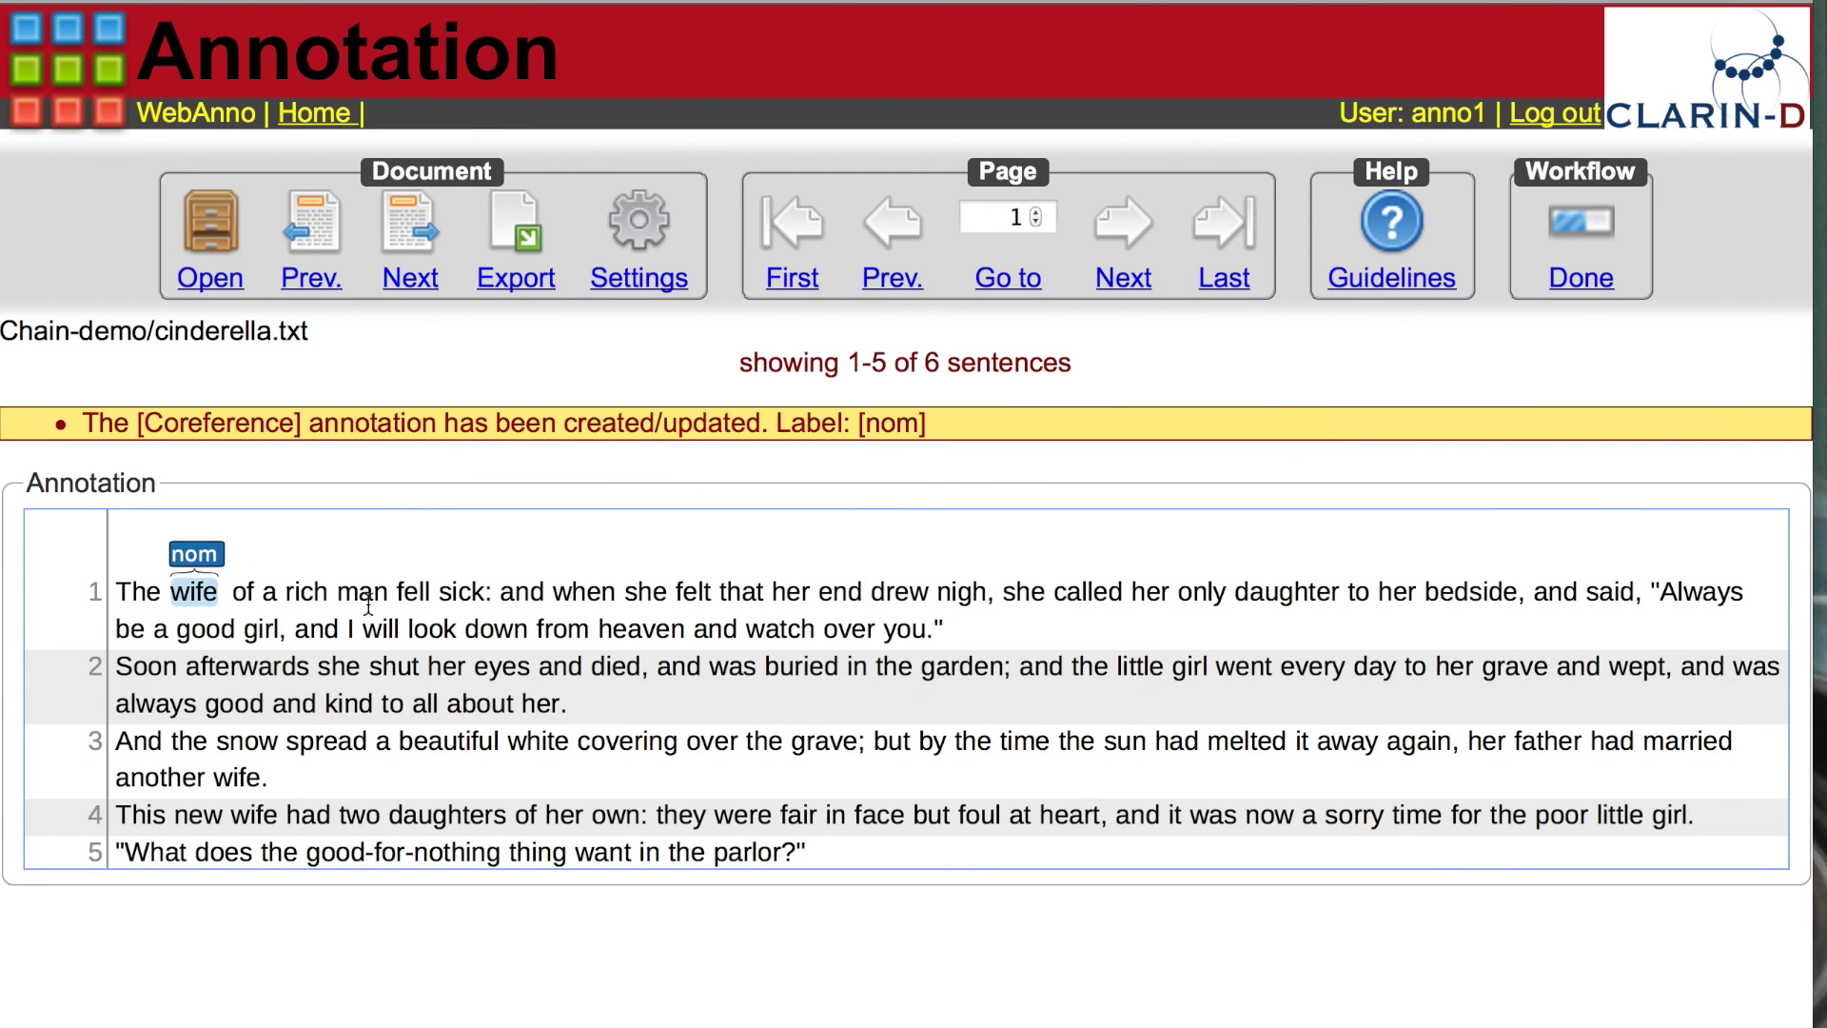
{"action": "left_click_drag", "start_coordinate": [628, 592], "coordinate": [661, 592]}
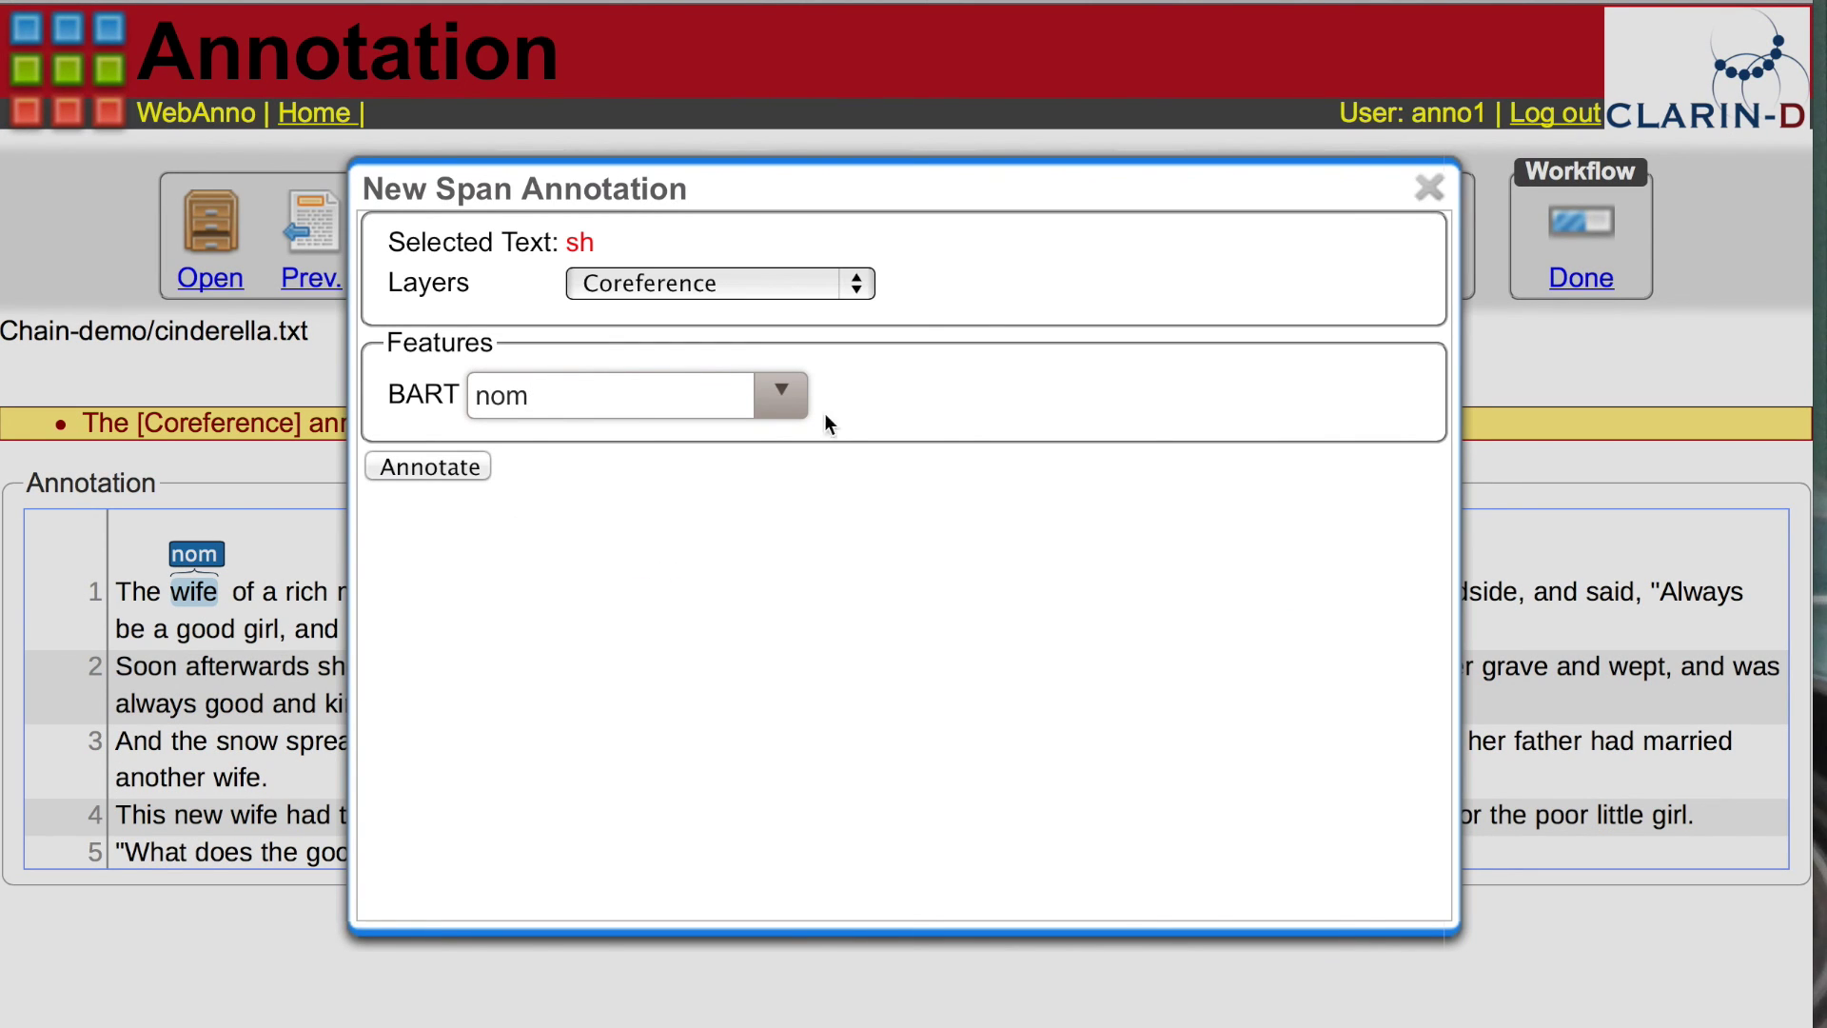
{"action": "left_click", "coordinate": [784, 402]}
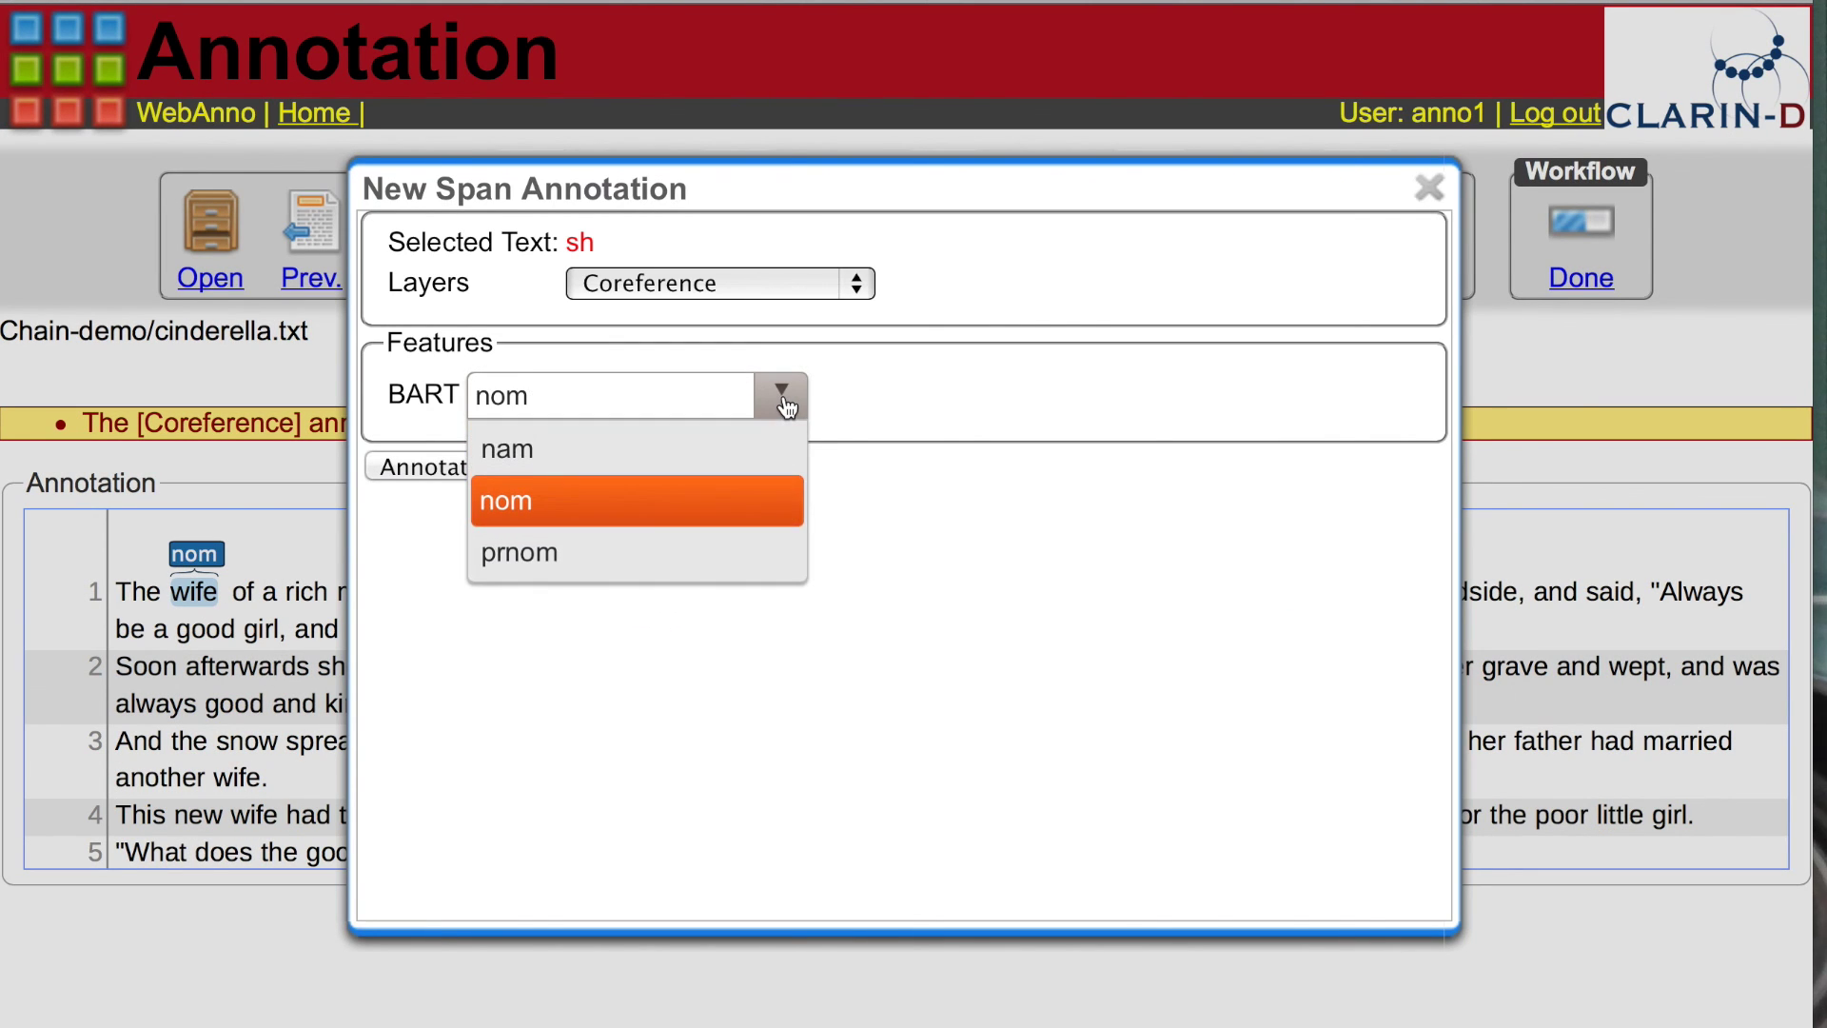
{"action": "left_click", "coordinate": [535, 559]}
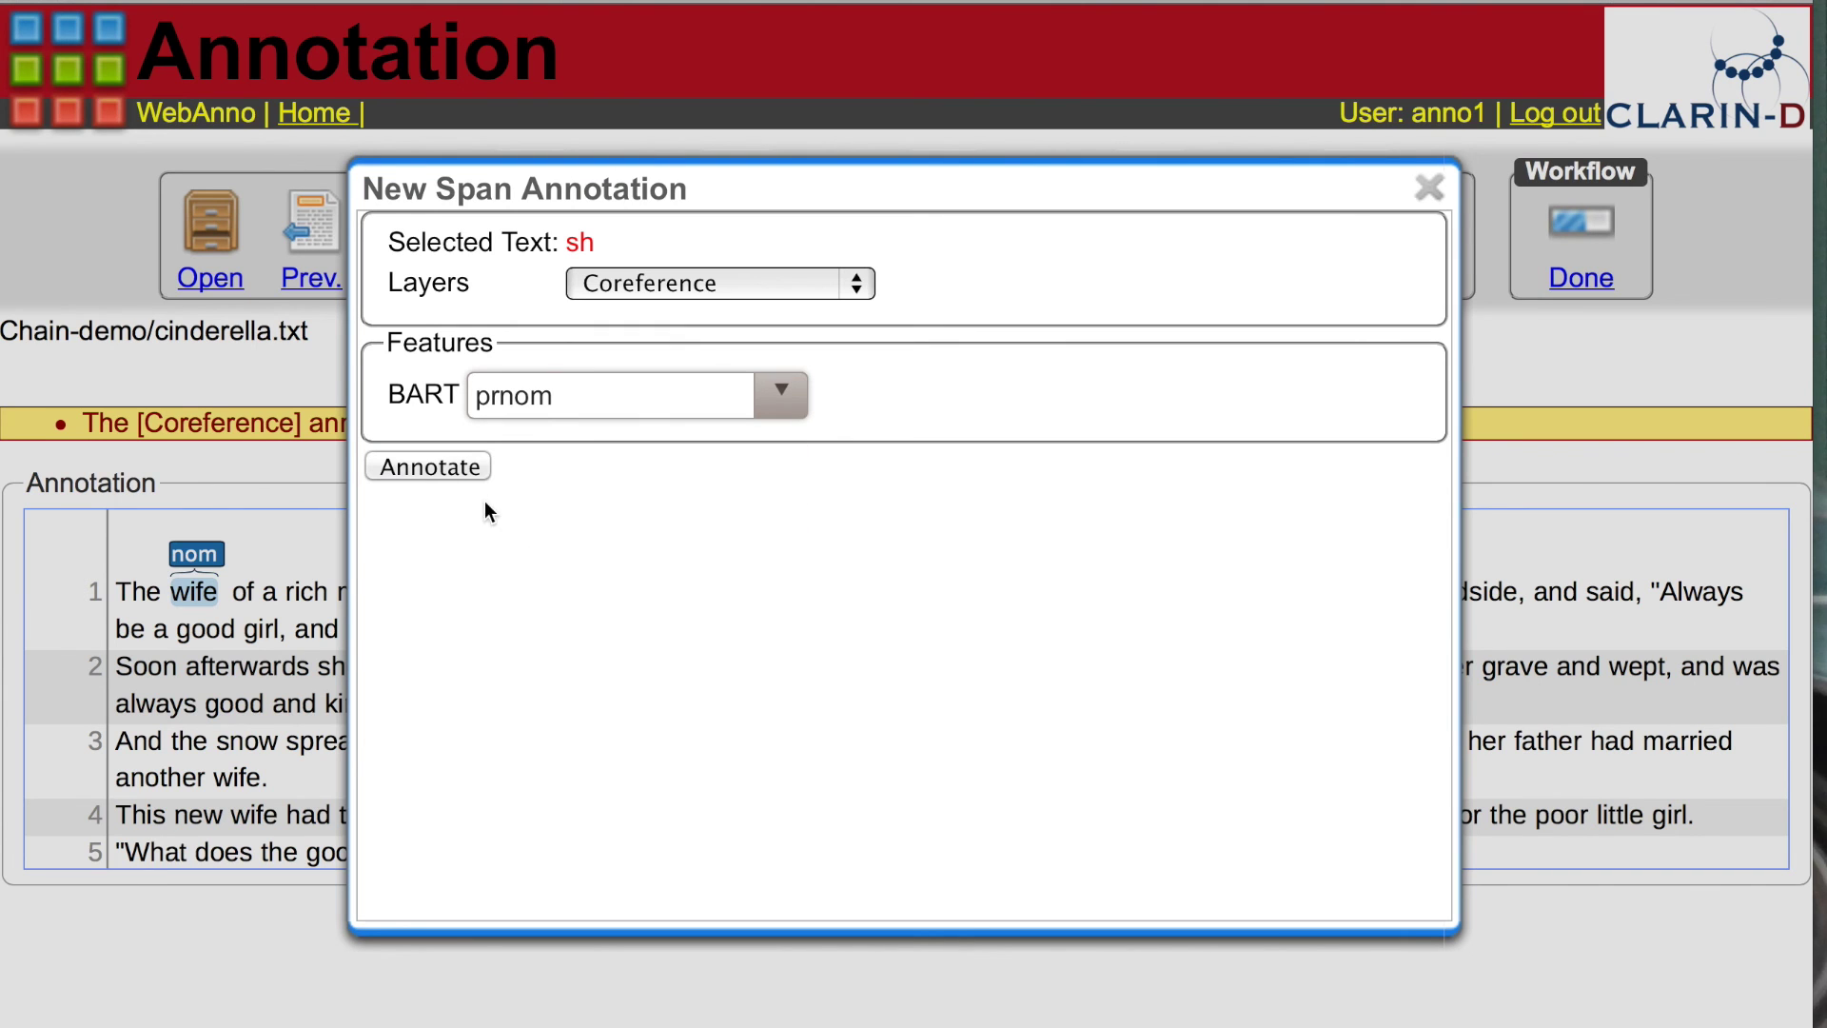
{"action": "left_click", "coordinate": [455, 467]}
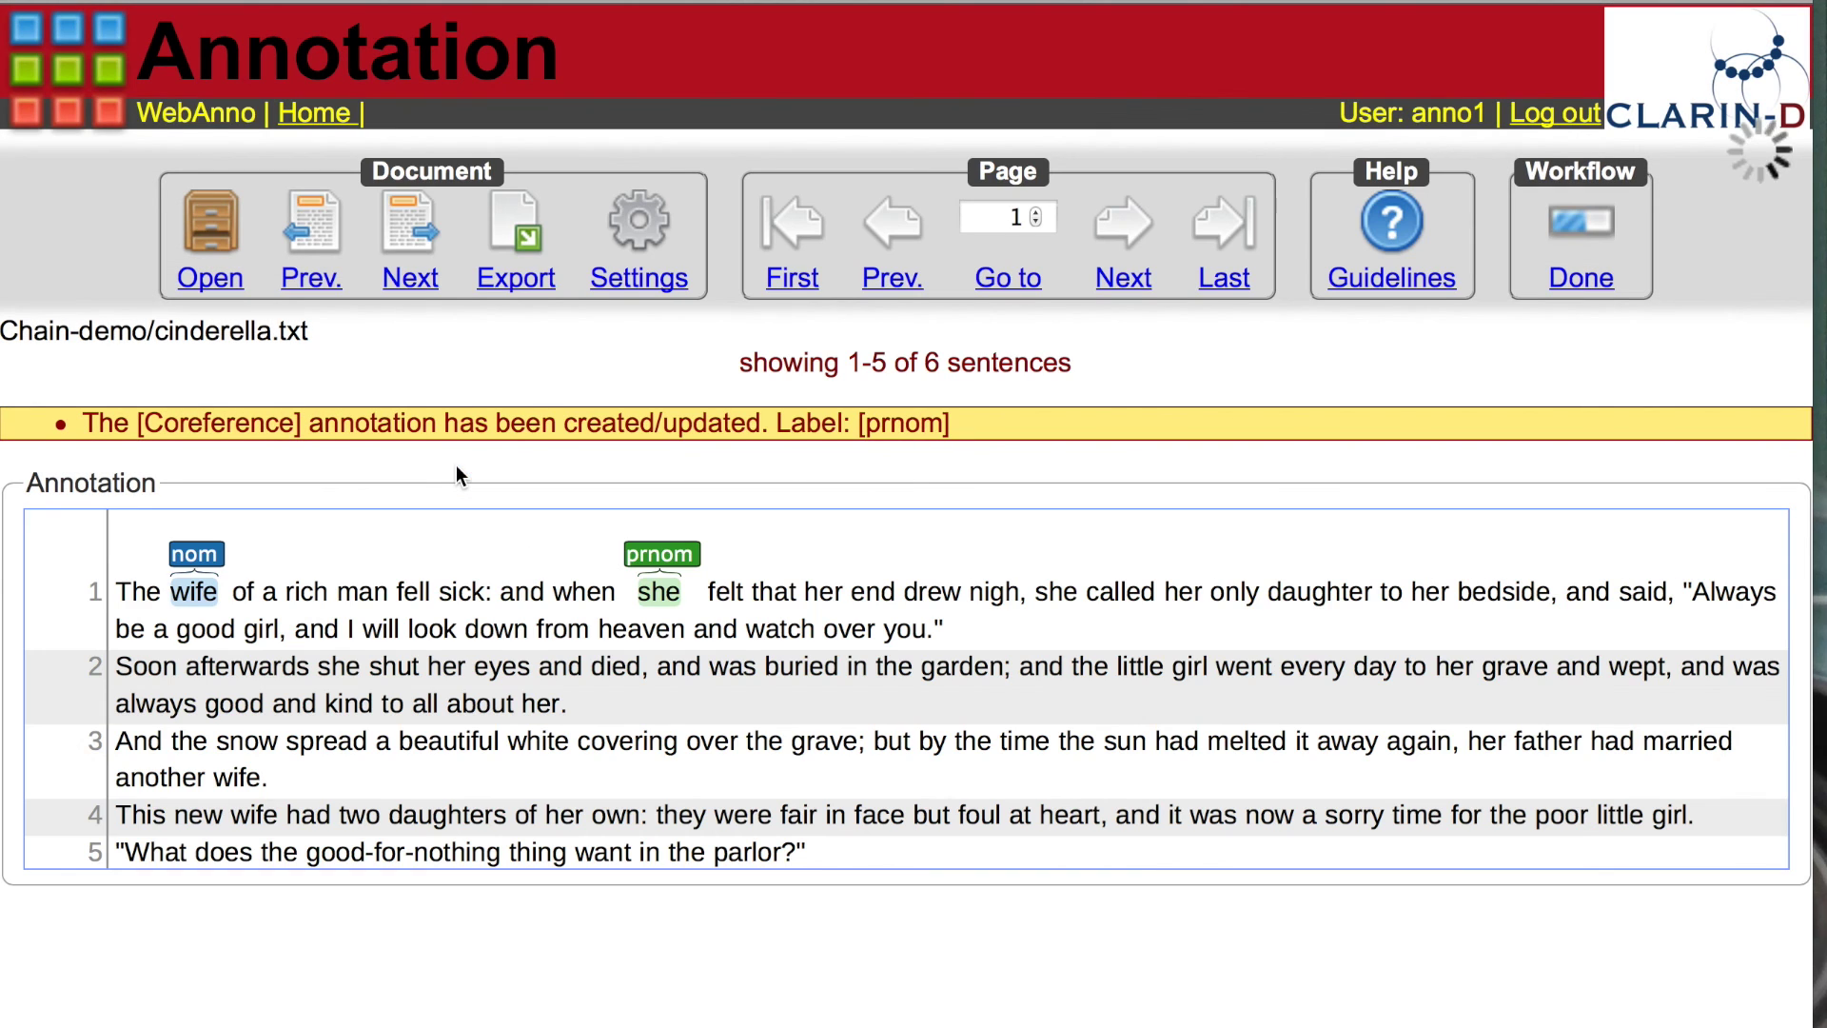
Step: Link the 'wife' mention to 'she' with an anaphoric coreference link
{"action": "mouse_move", "coordinate": [202, 557]}
{"action": "left_mouse_down"}
{"action": "mouse_move", "coordinate": [388, 527]}
{"action": "mouse_move", "coordinate": [664, 553]}
{"action": "left_mouse_up"}
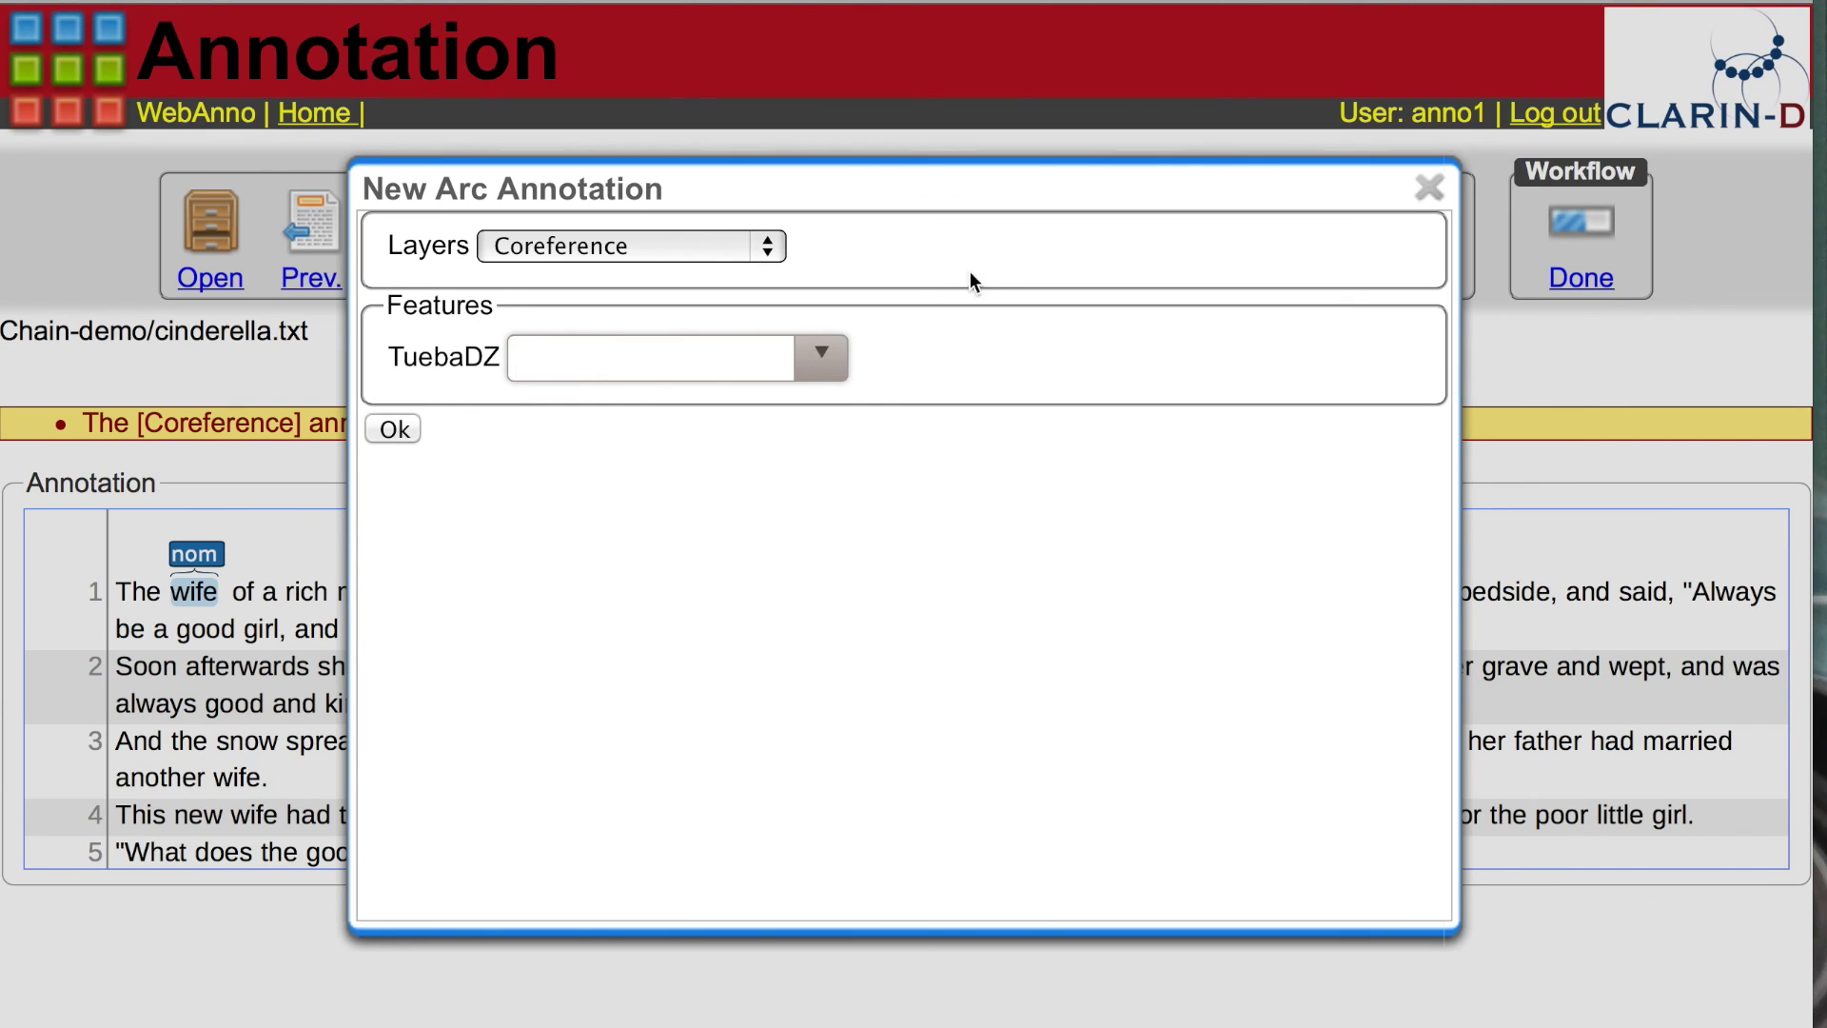
{"action": "left_click", "coordinate": [833, 369]}
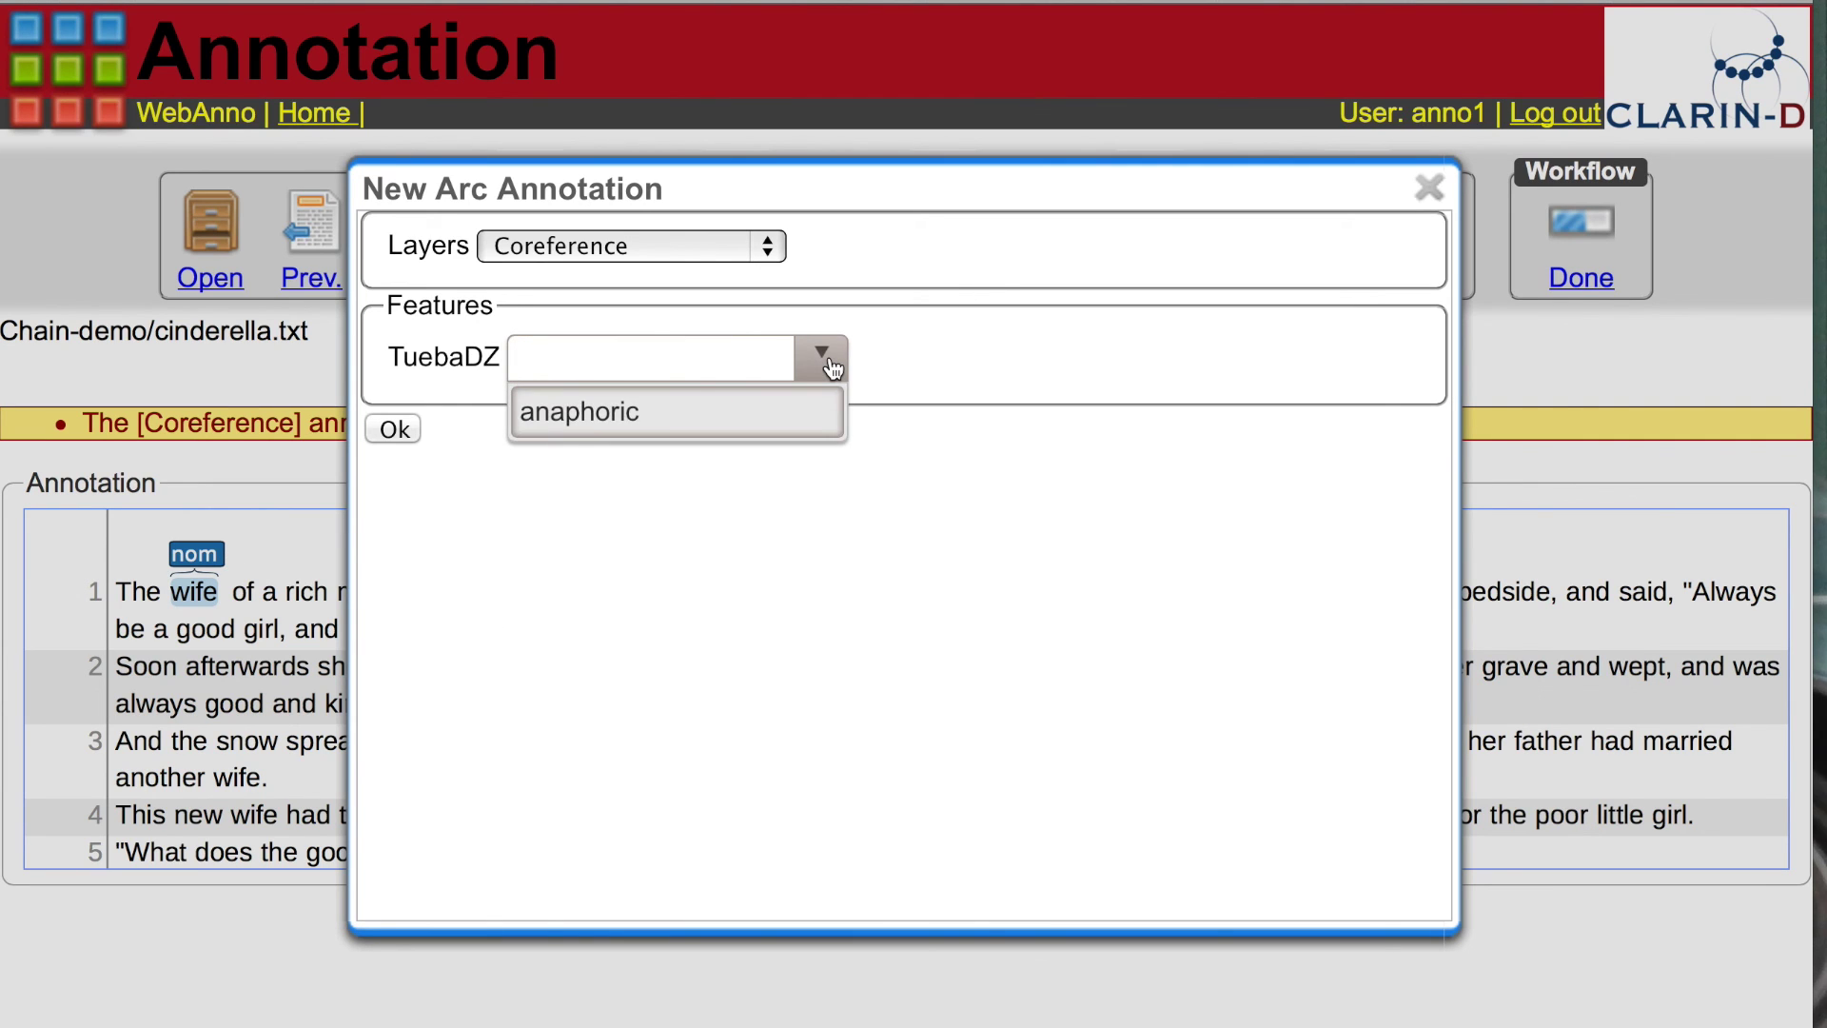
{"action": "left_click", "coordinate": [609, 408]}
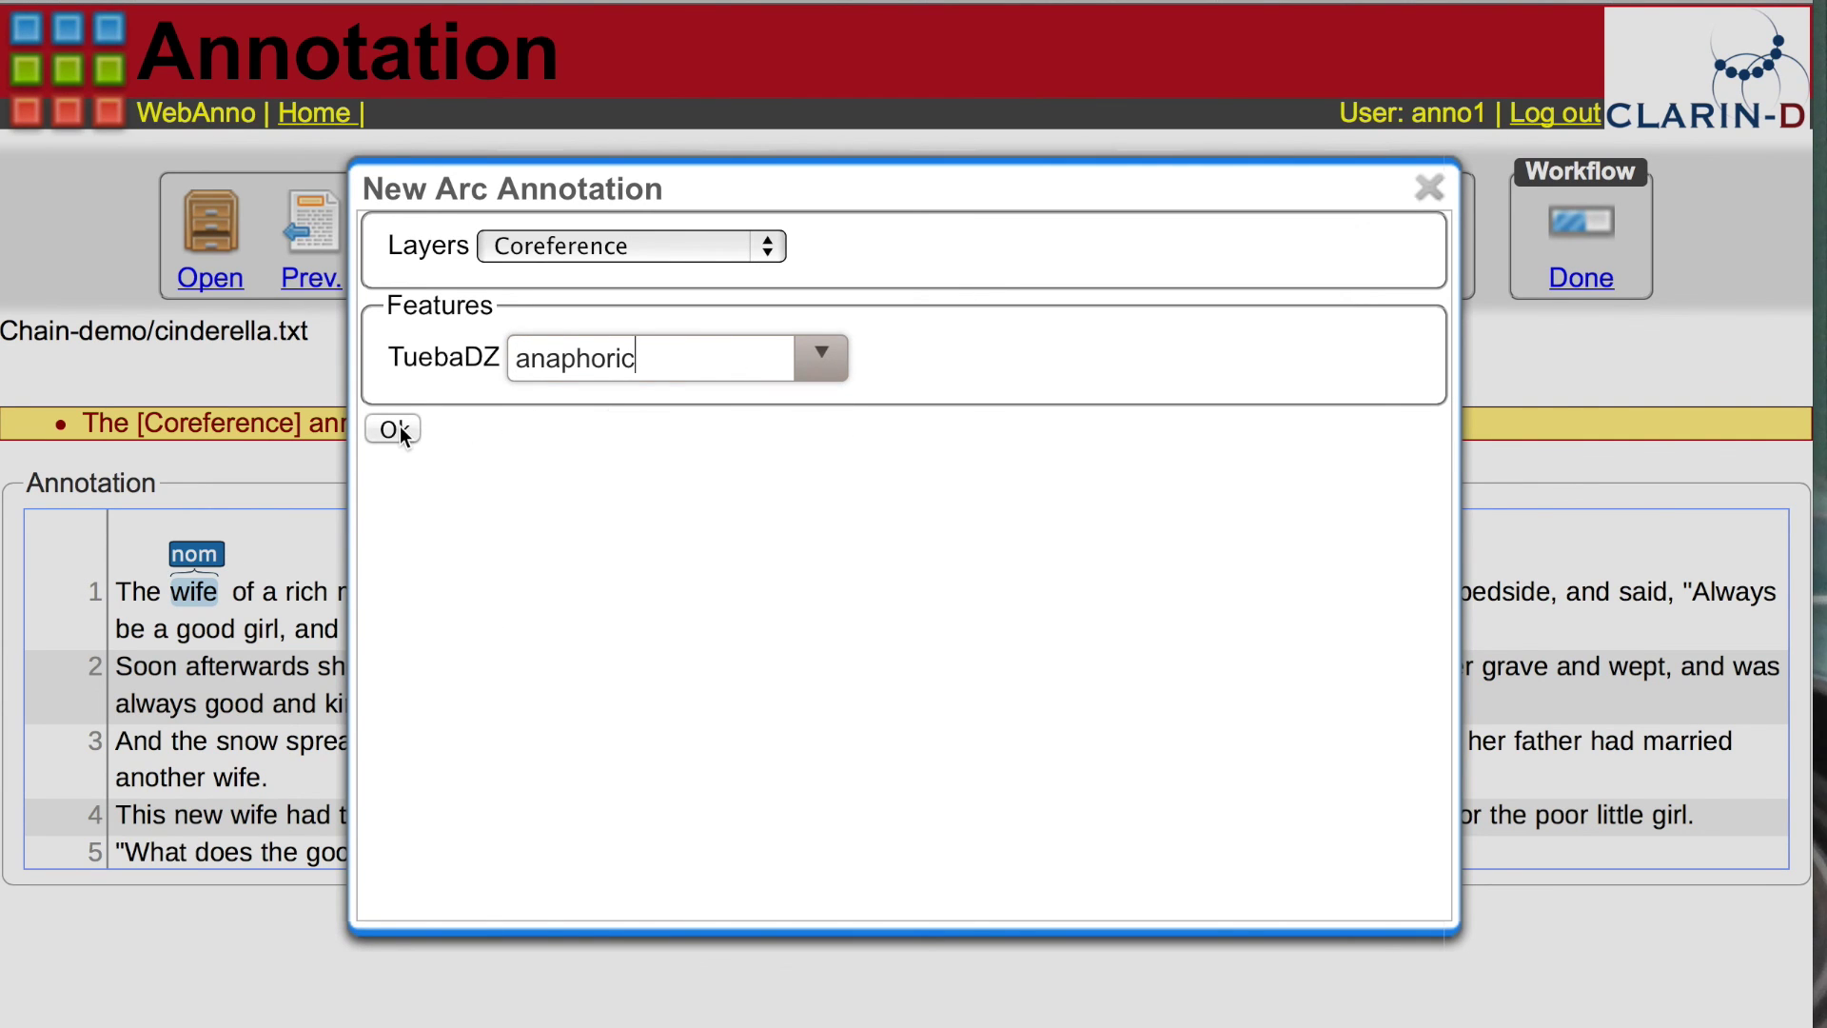
{"action": "left_click", "coordinate": [399, 425]}
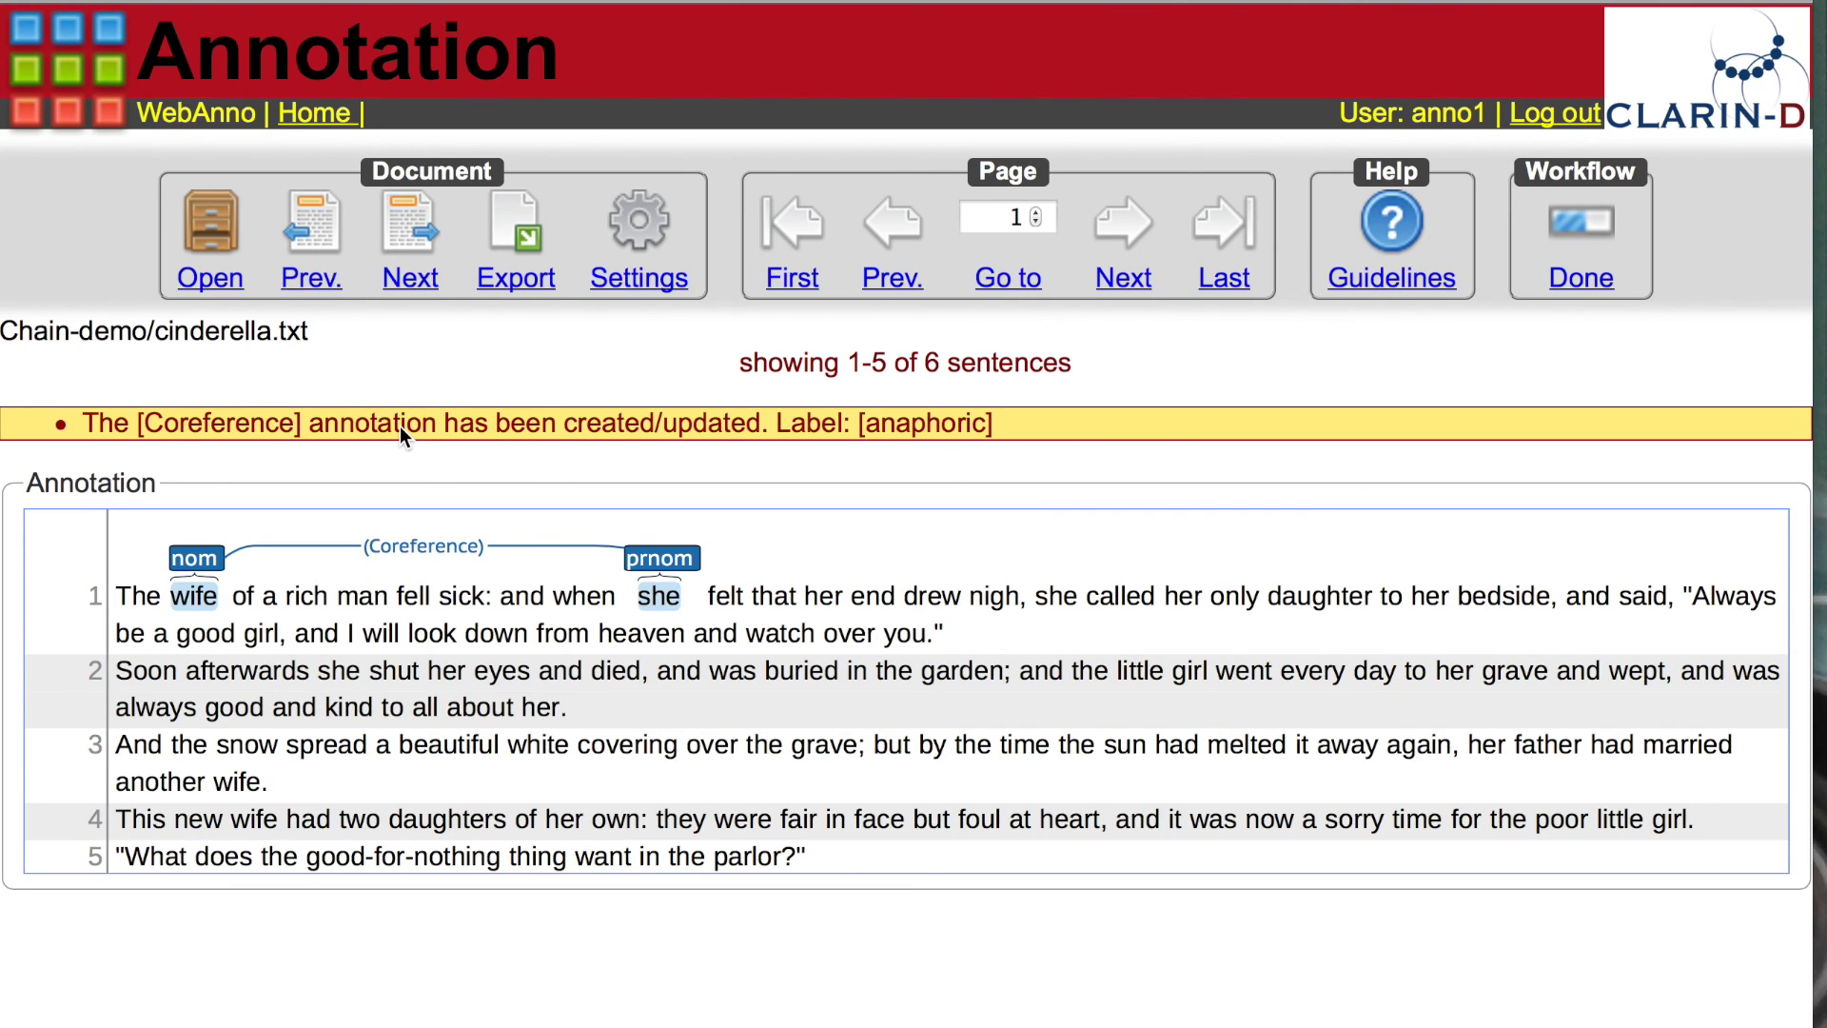
Step: Mark the second 'she' as prnom and chain the first 'she' to it
{"action": "left_click_drag", "start_coordinate": [1036, 597], "coordinate": [1061, 598]}
{"action": "left_click_drag", "start_coordinate": [1075, 596], "coordinate": [1076, 595]}
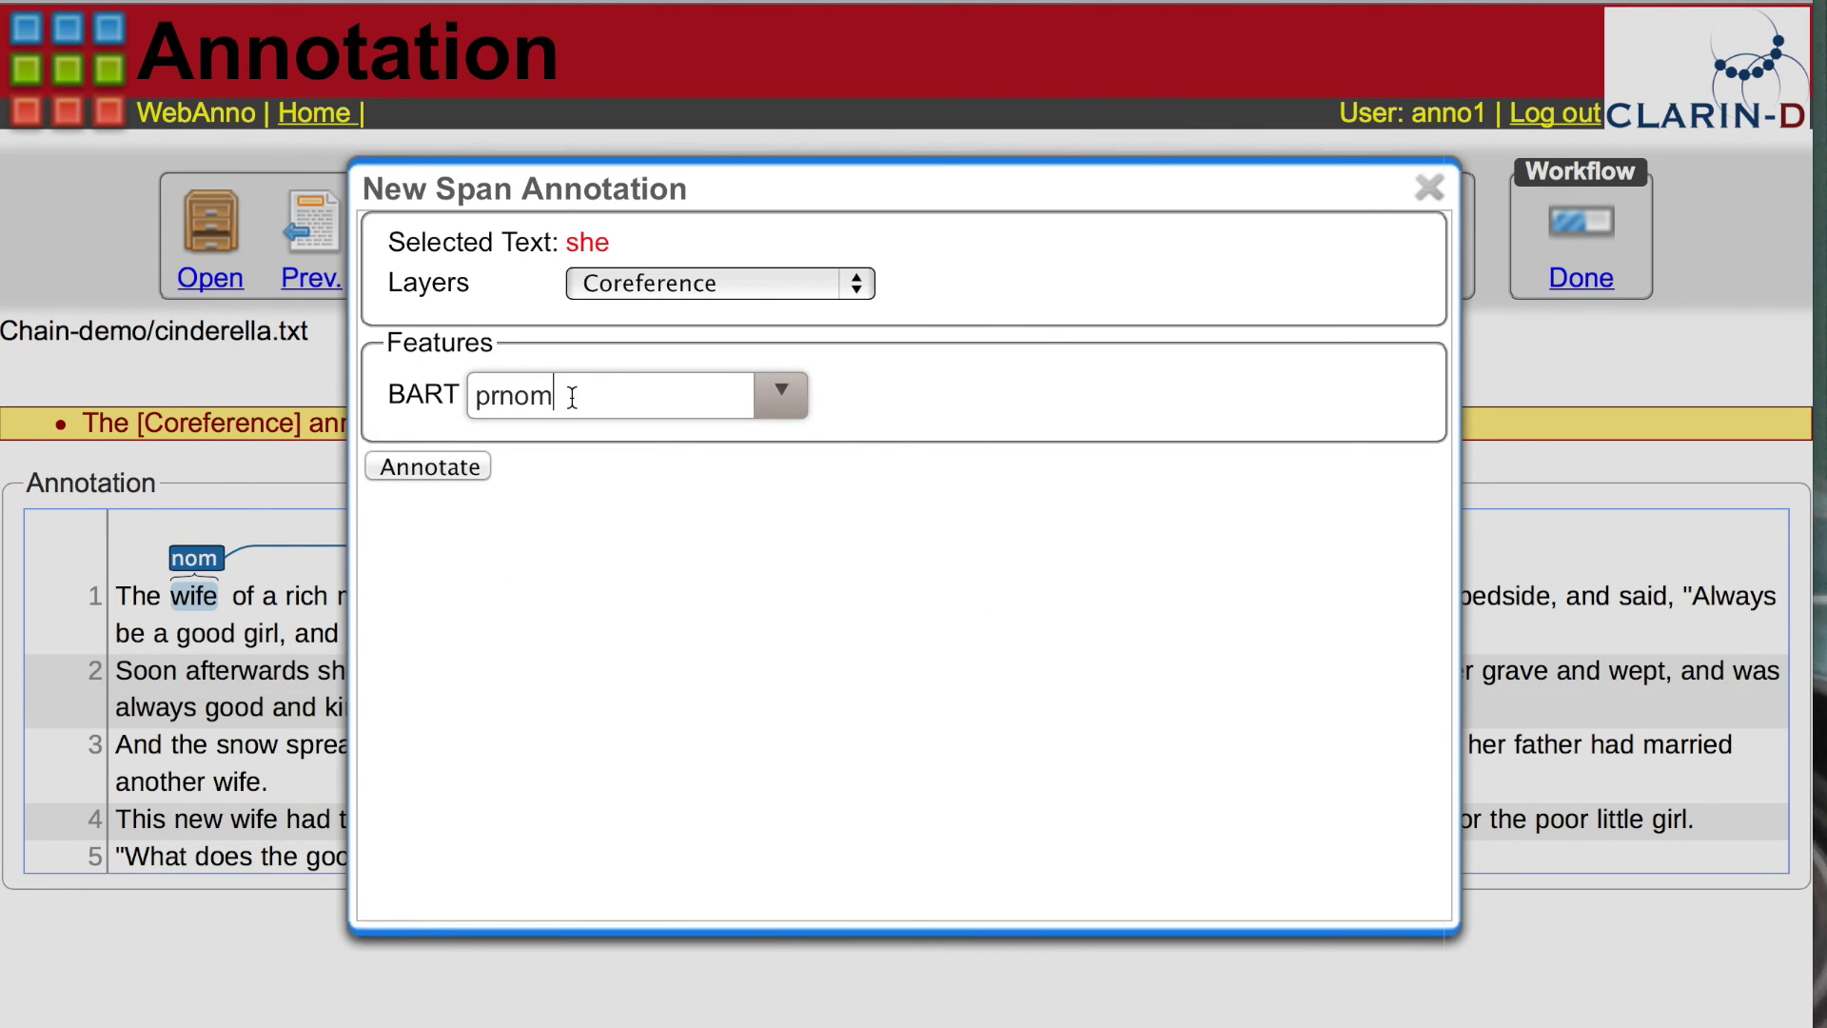
{"action": "left_click", "coordinate": [434, 466]}
{"action": "mouse_move", "coordinate": [662, 562]}
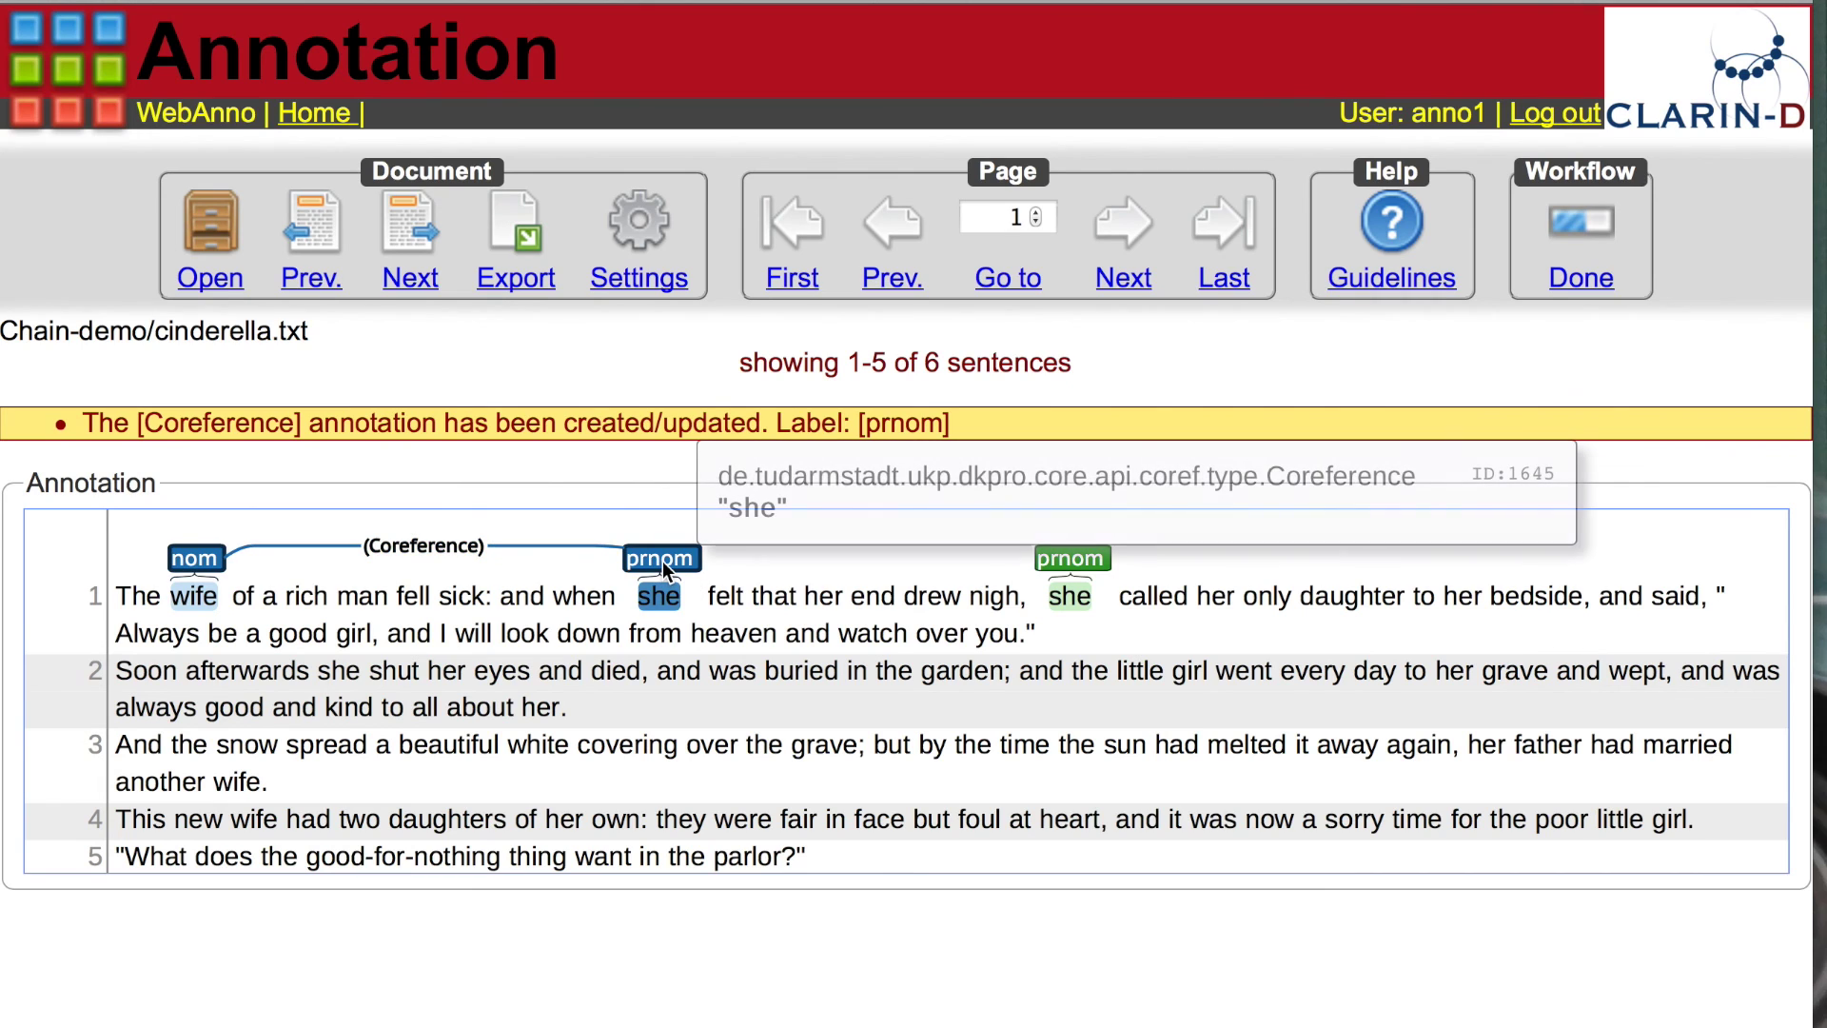
{"action": "mouse_move", "coordinate": [662, 561]}
{"action": "left_mouse_down"}
{"action": "mouse_move", "coordinate": [656, 523]}
{"action": "mouse_move", "coordinate": [1076, 548]}
{"action": "left_mouse_up"}
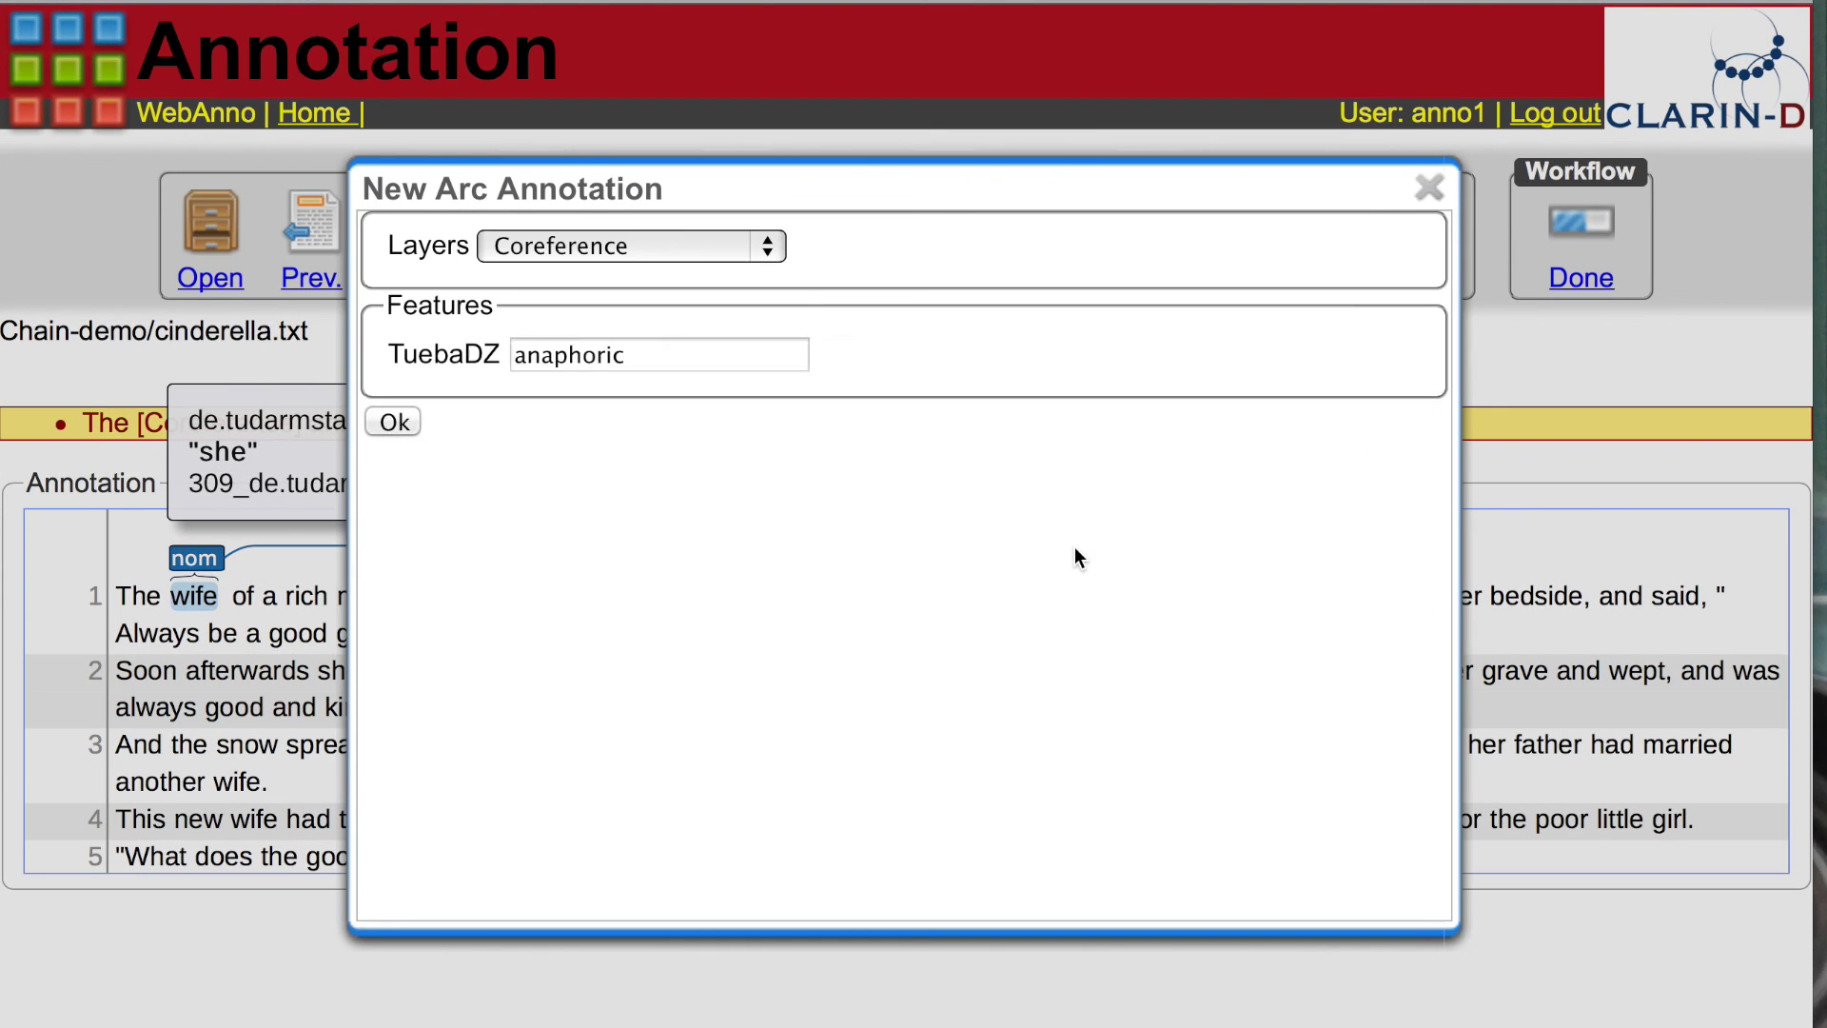
{"action": "left_click", "coordinate": [398, 430]}
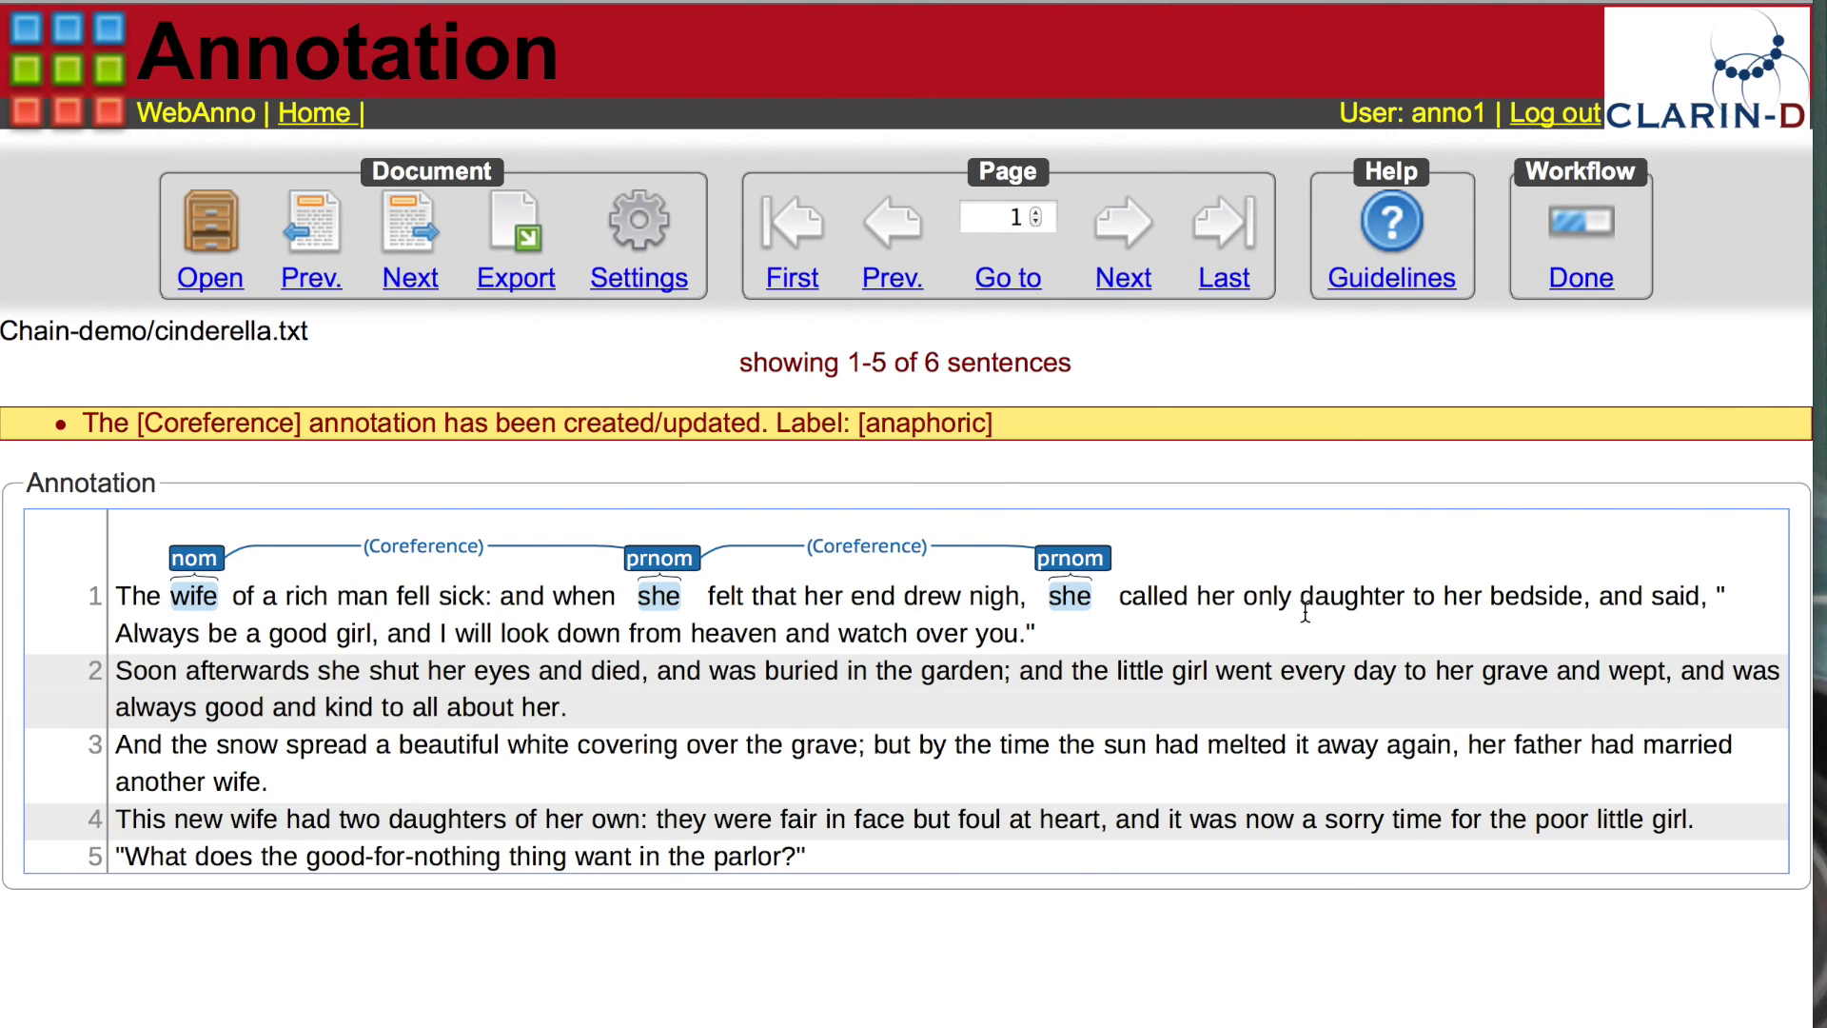
Step: Mark 'daughter' and 'girl' as nom mentions and draw a link from daughter to girl
{"action": "left_click_drag", "start_coordinate": [1304, 596], "coordinate": [1388, 598]}
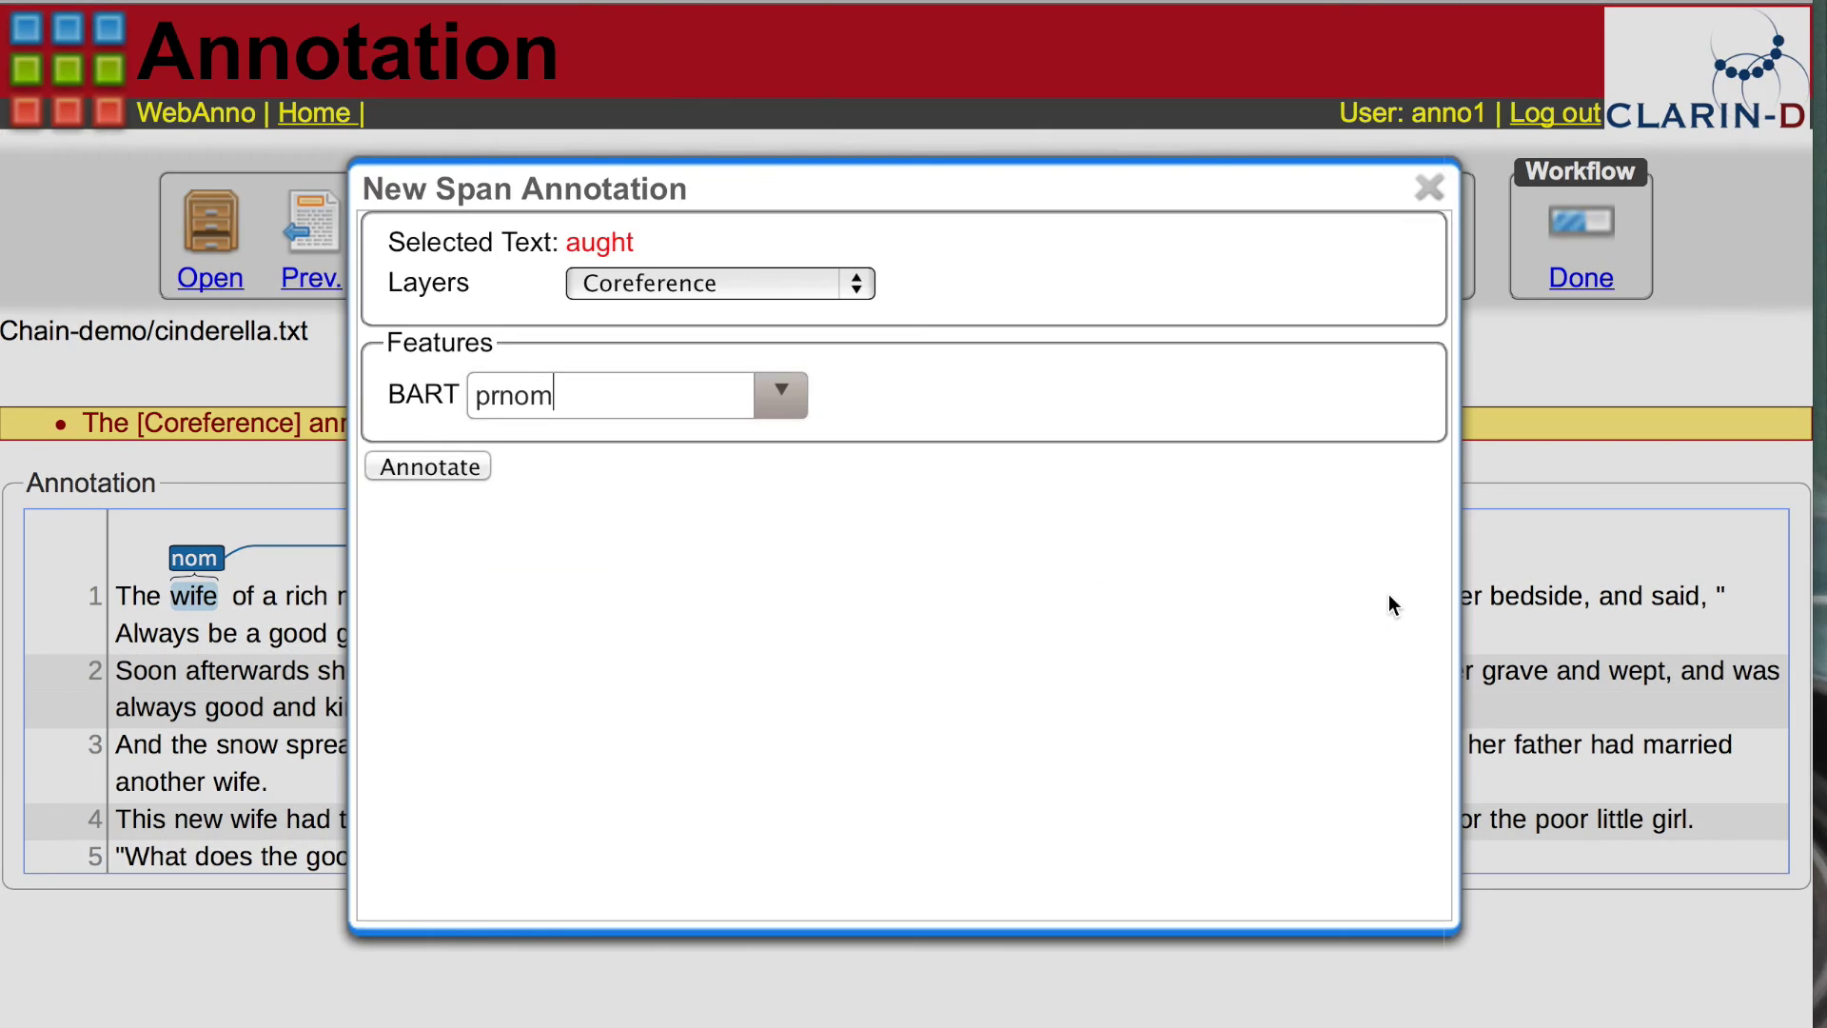
{"action": "left_click", "coordinate": [776, 390]}
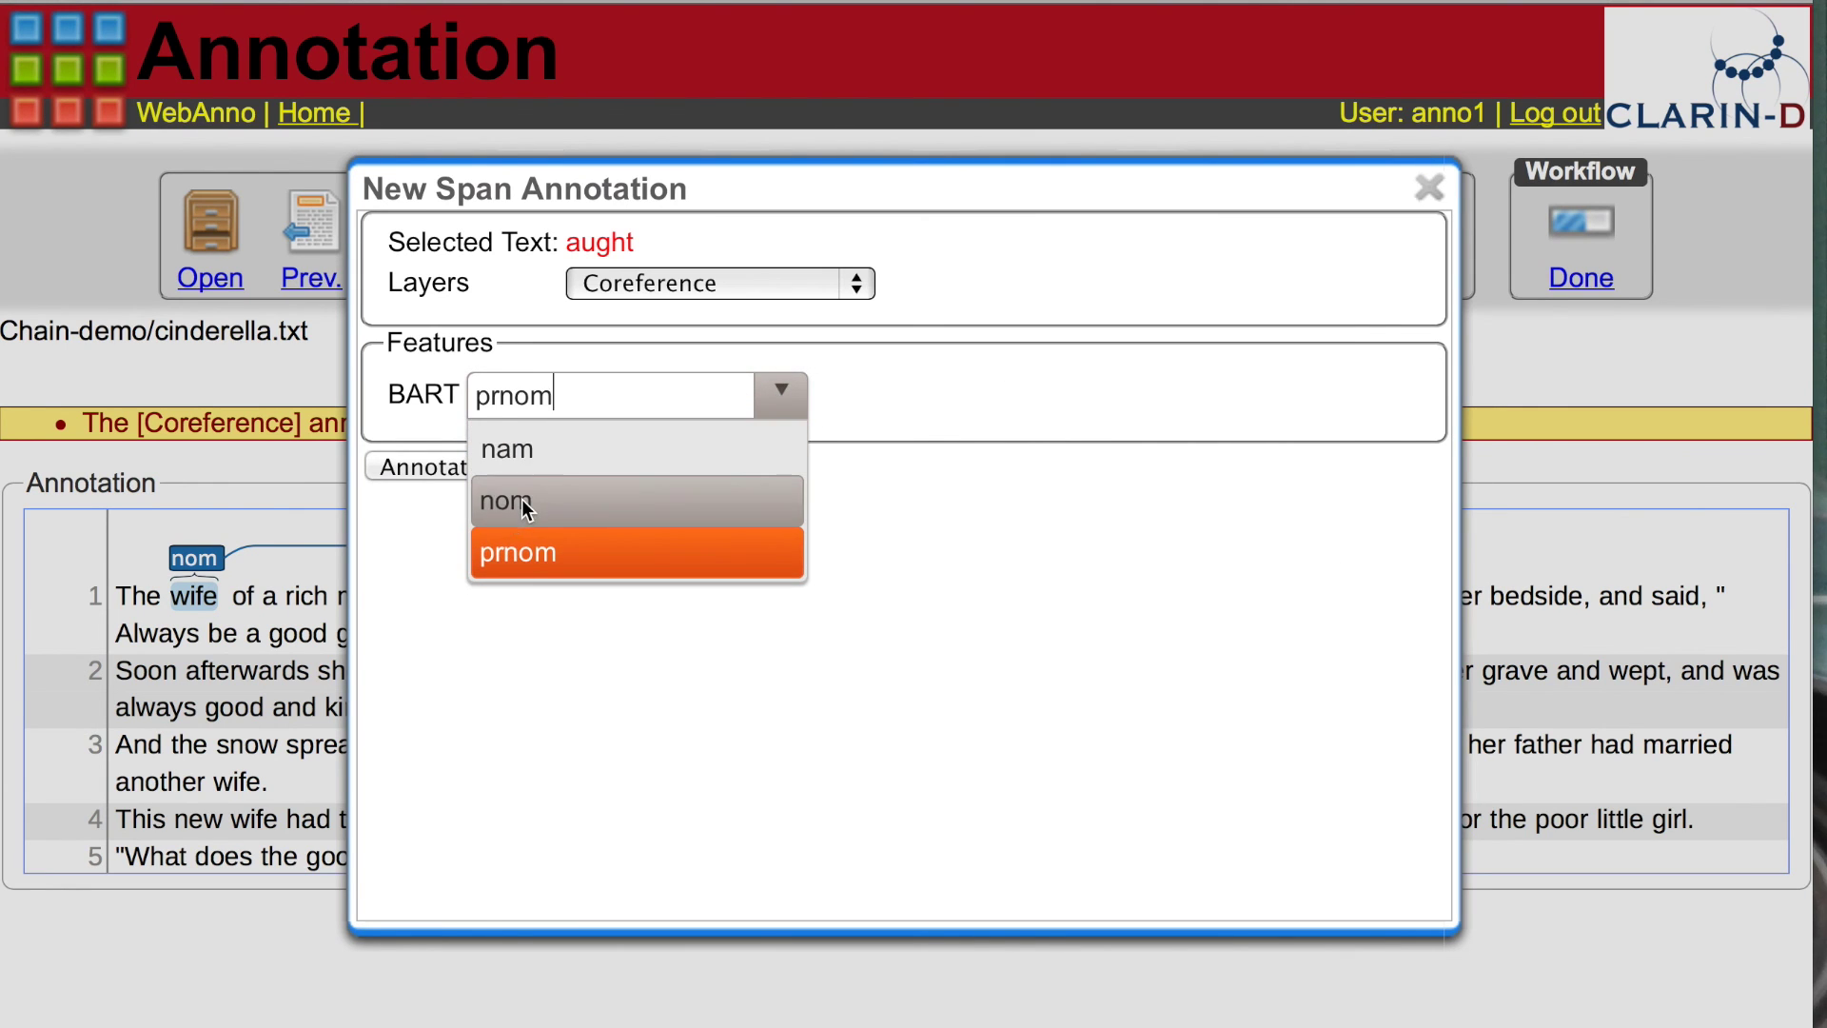
{"action": "left_click", "coordinate": [522, 499]}
{"action": "left_click", "coordinate": [462, 467]}
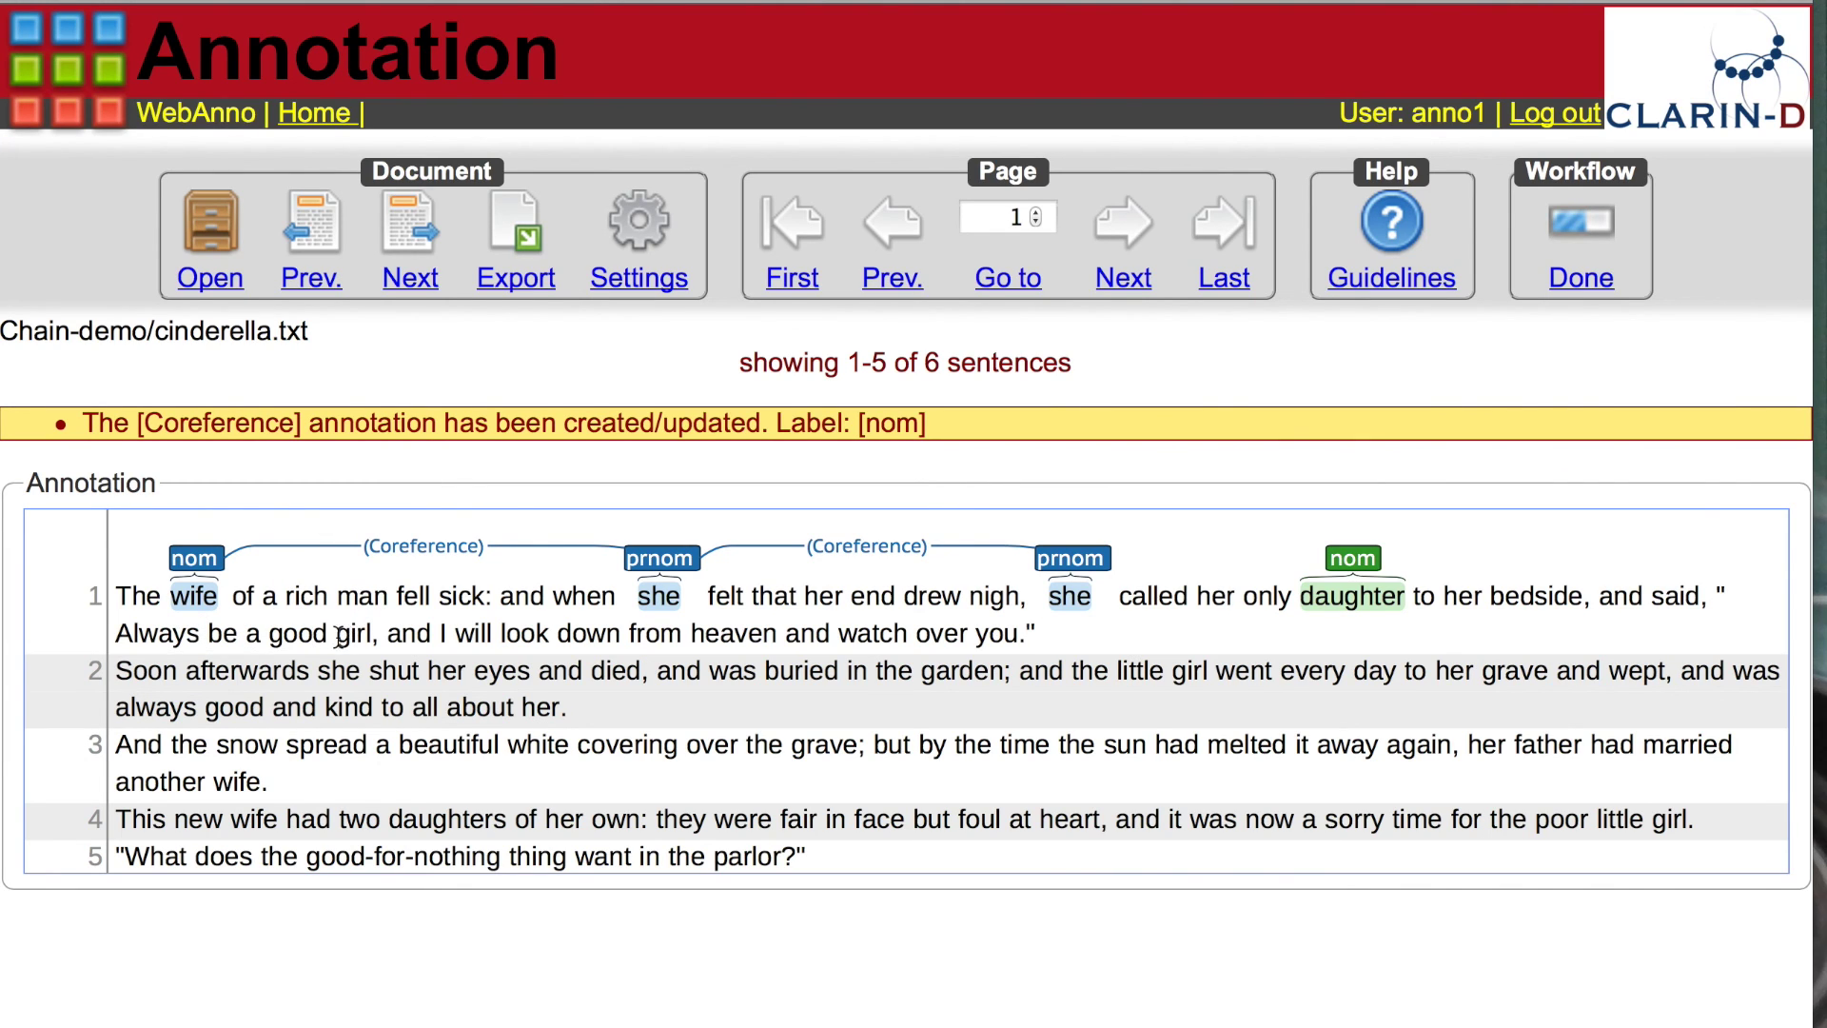
{"action": "left_click_drag", "start_coordinate": [341, 634], "coordinate": [376, 632]}
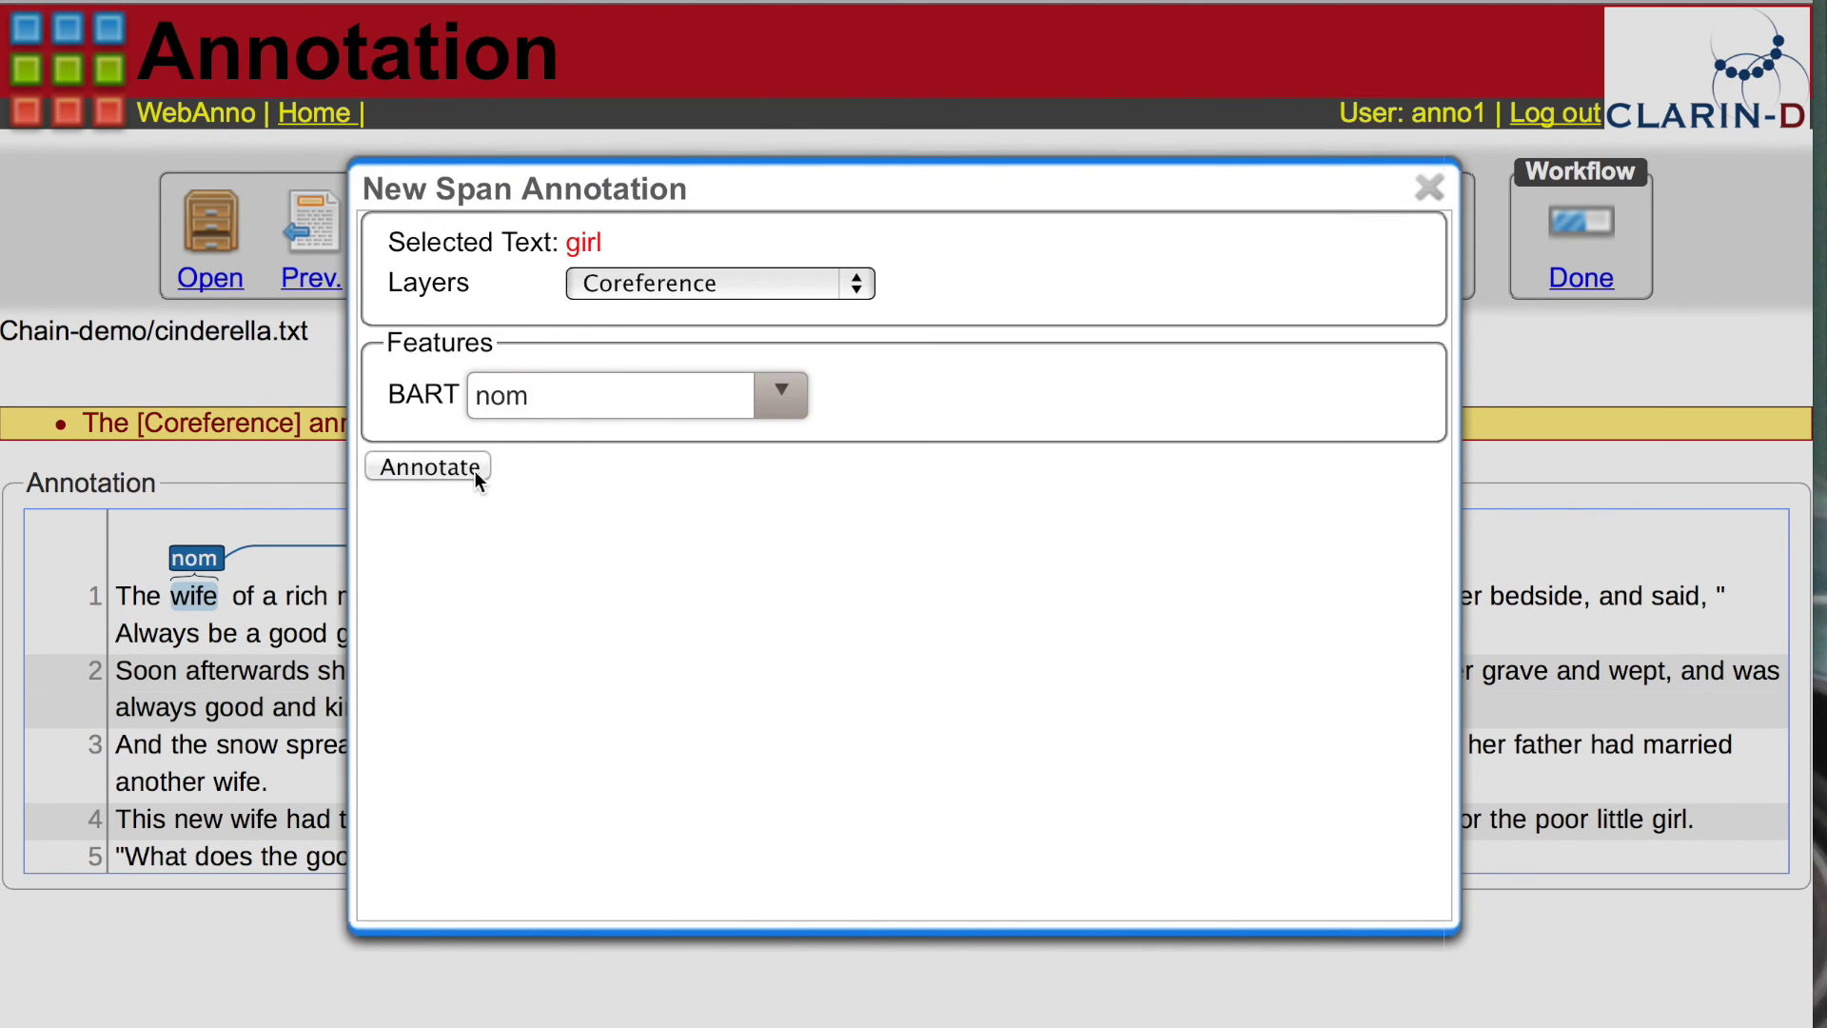
{"action": "left_click", "coordinate": [460, 468]}
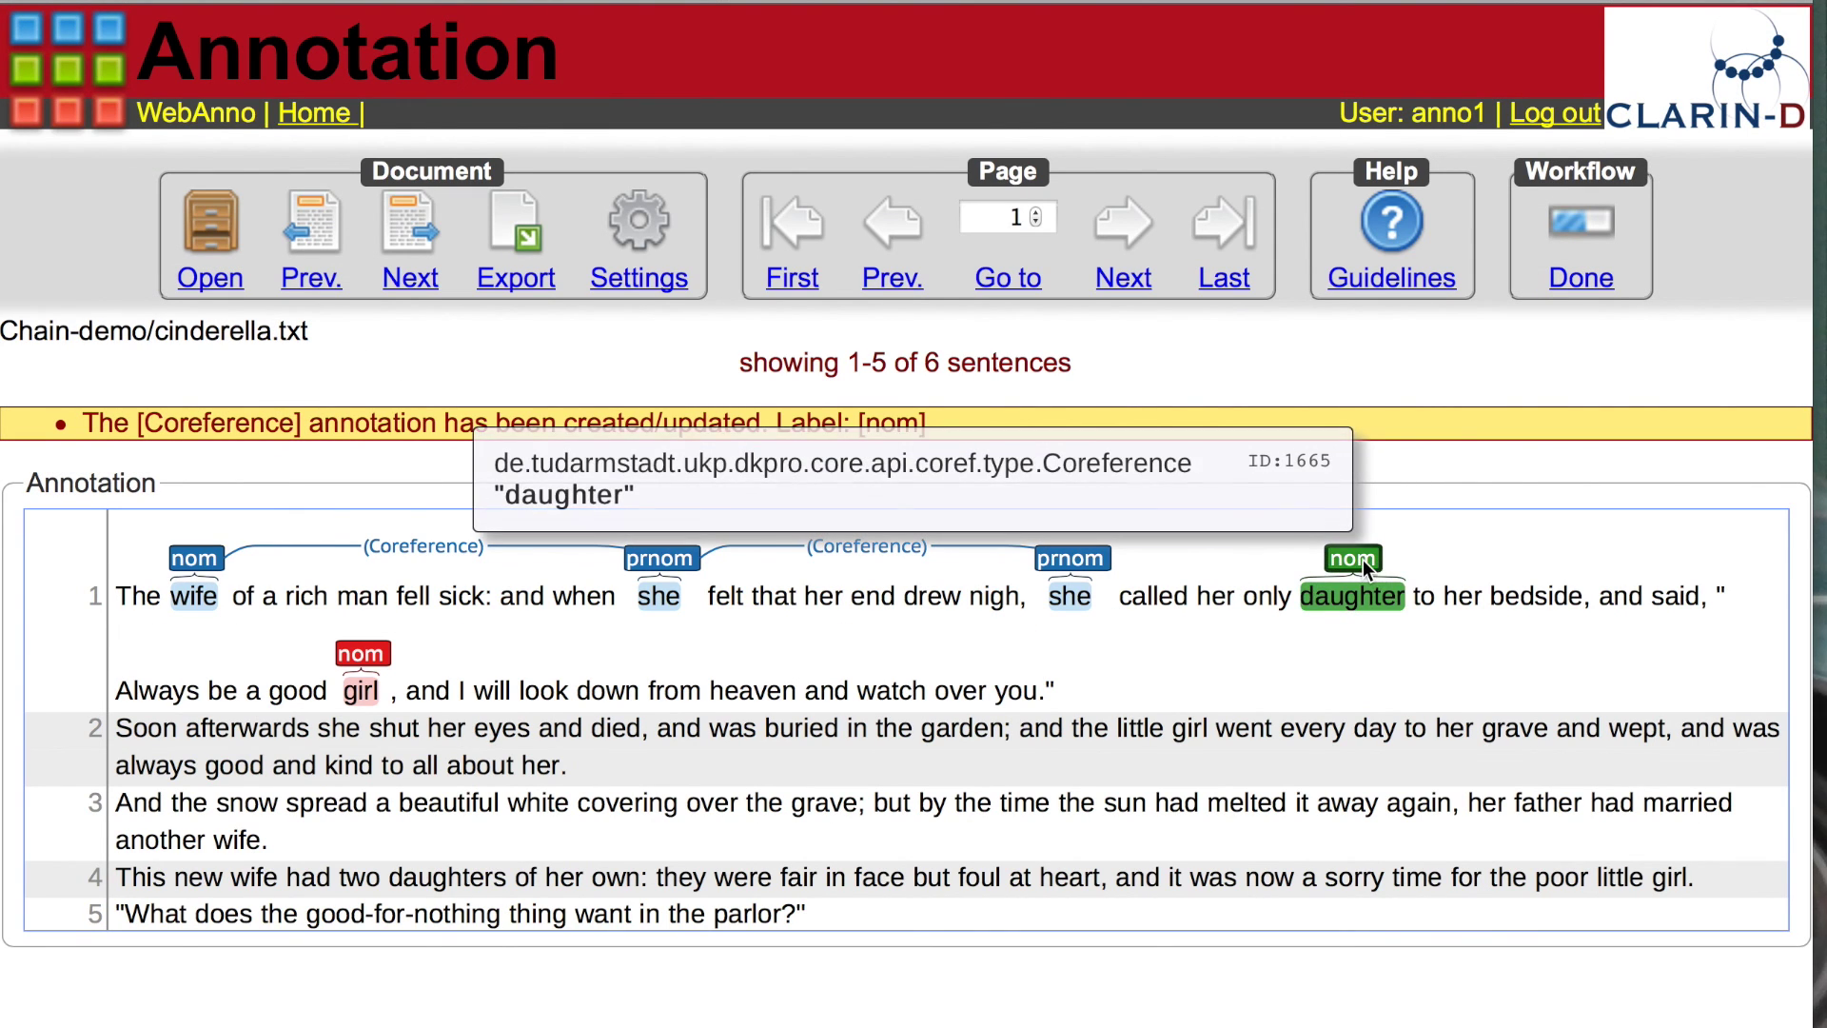
{"action": "mouse_move", "coordinate": [1363, 560]}
{"action": "left_mouse_down"}
{"action": "mouse_move", "coordinate": [448, 682]}
{"action": "mouse_move", "coordinate": [372, 665]}
{"action": "mouse_move", "coordinate": [377, 651]}
{"action": "left_mouse_up"}
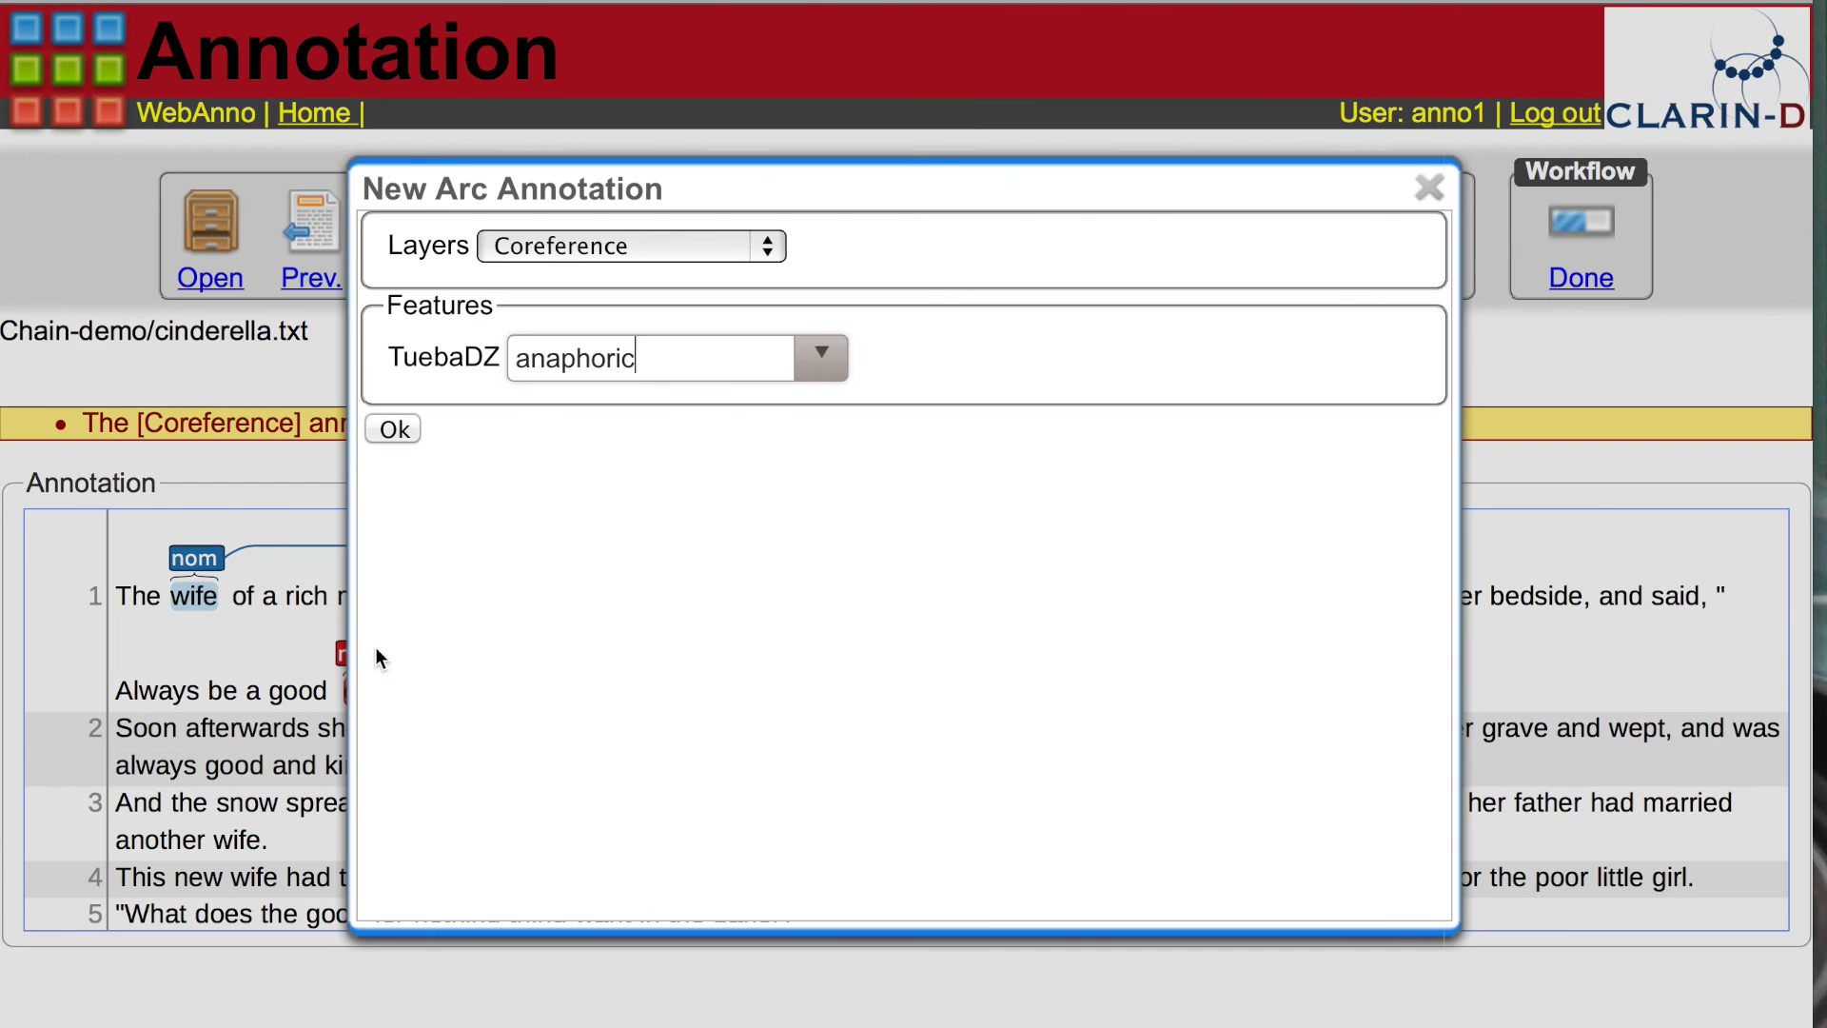
Step: Confirm the anaphoric daughter–girl link, then sign in as anno3 without saving the password
{"action": "left_click", "coordinate": [401, 430]}
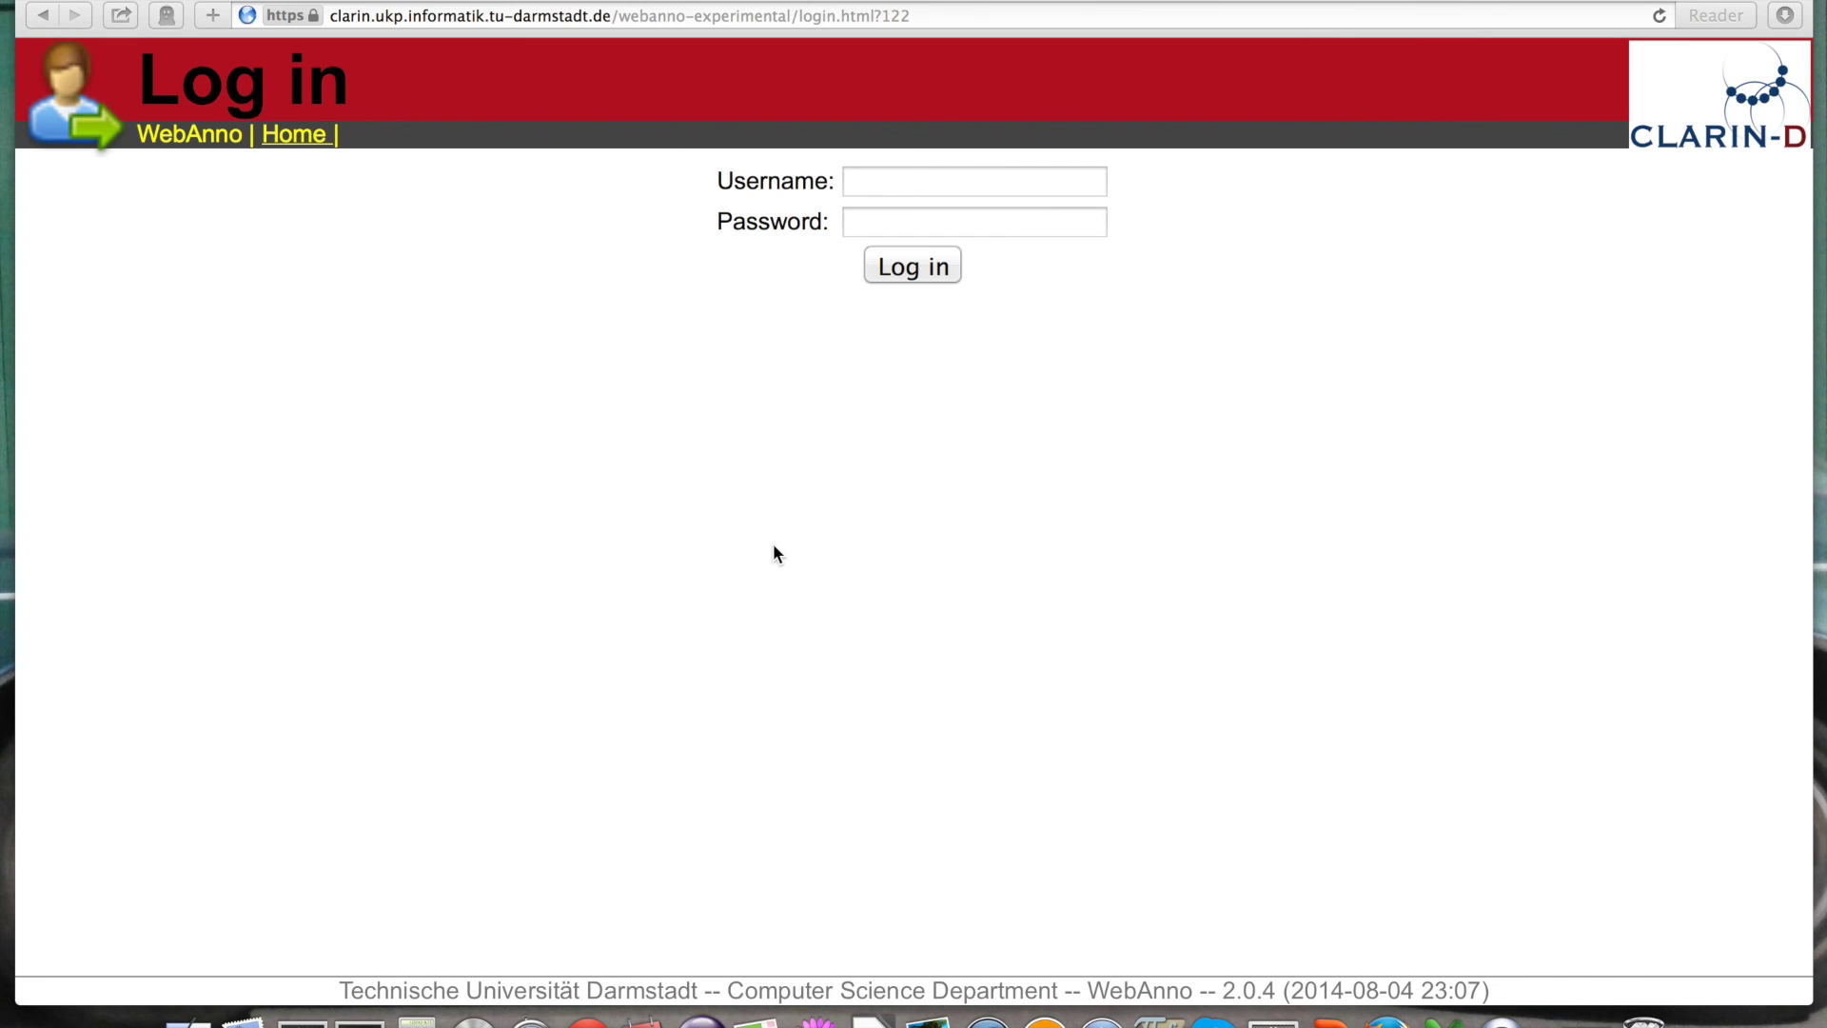
{"action": "left_click", "coordinate": [861, 180]}
{"action": "type", "text": "anno3"}
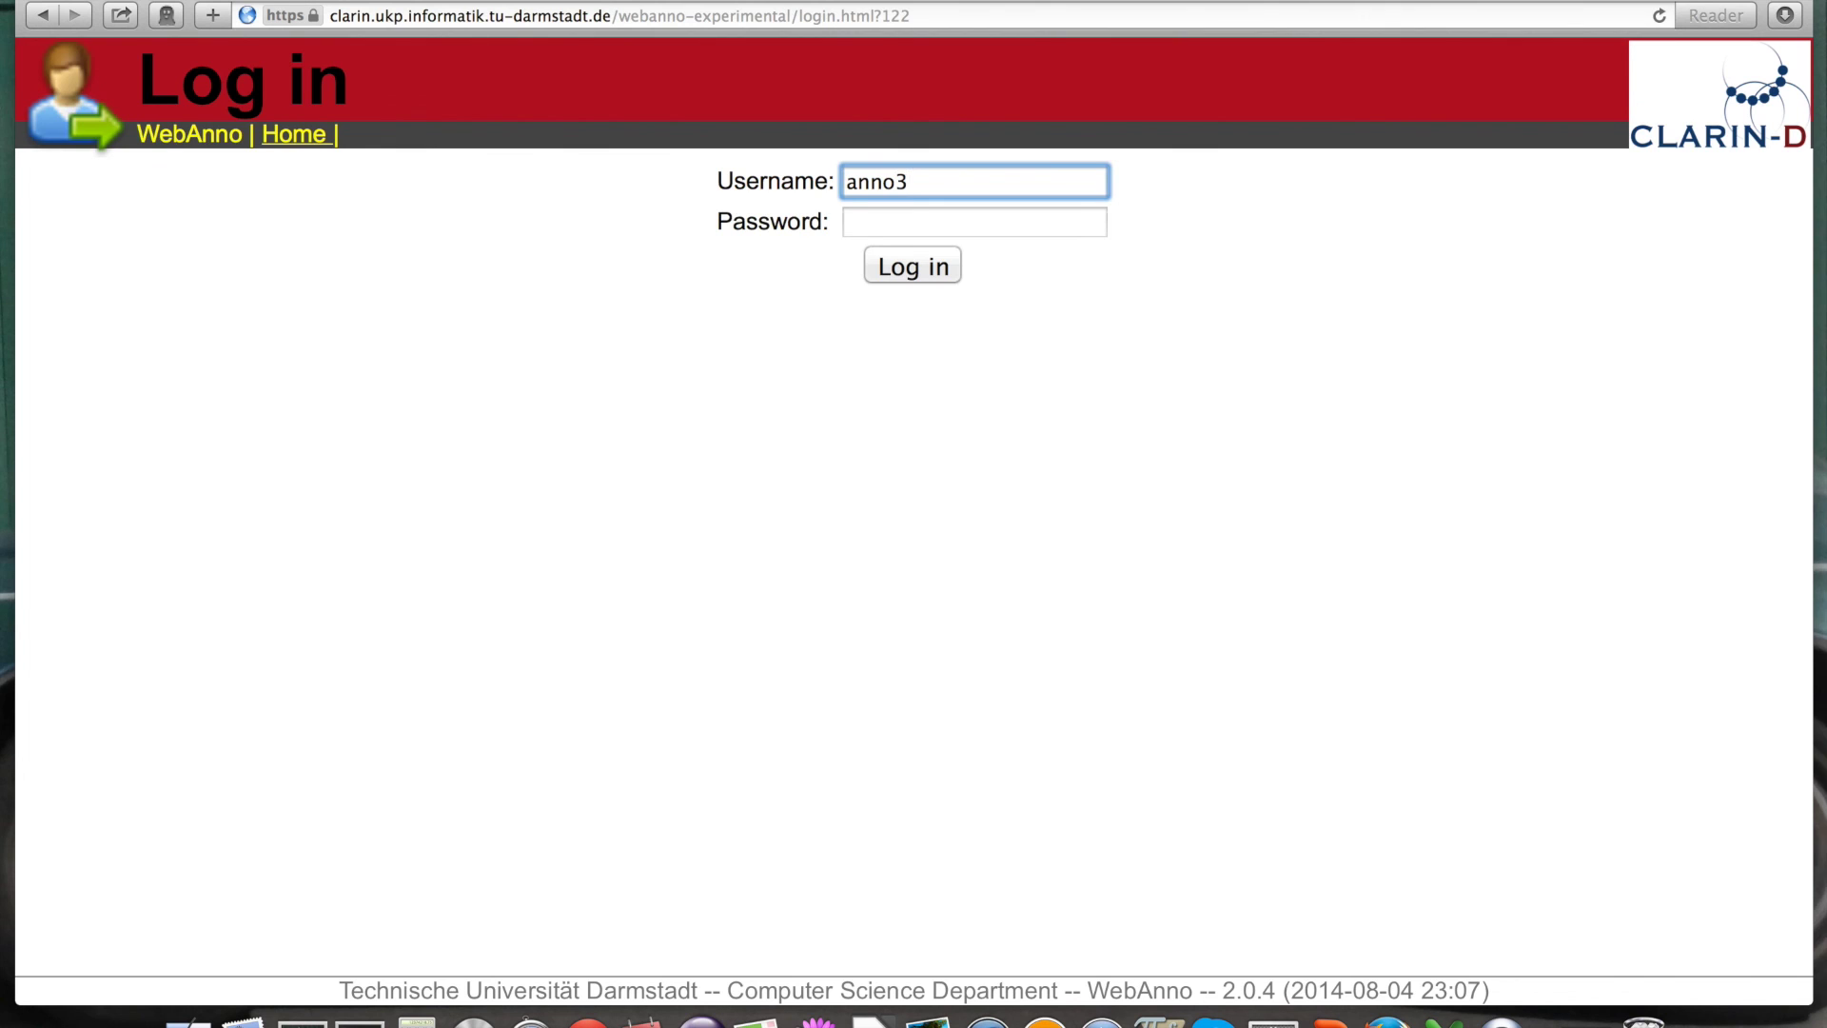
{"action": "key", "text": "Tab"}
{"action": "type", "text": "anno3"}
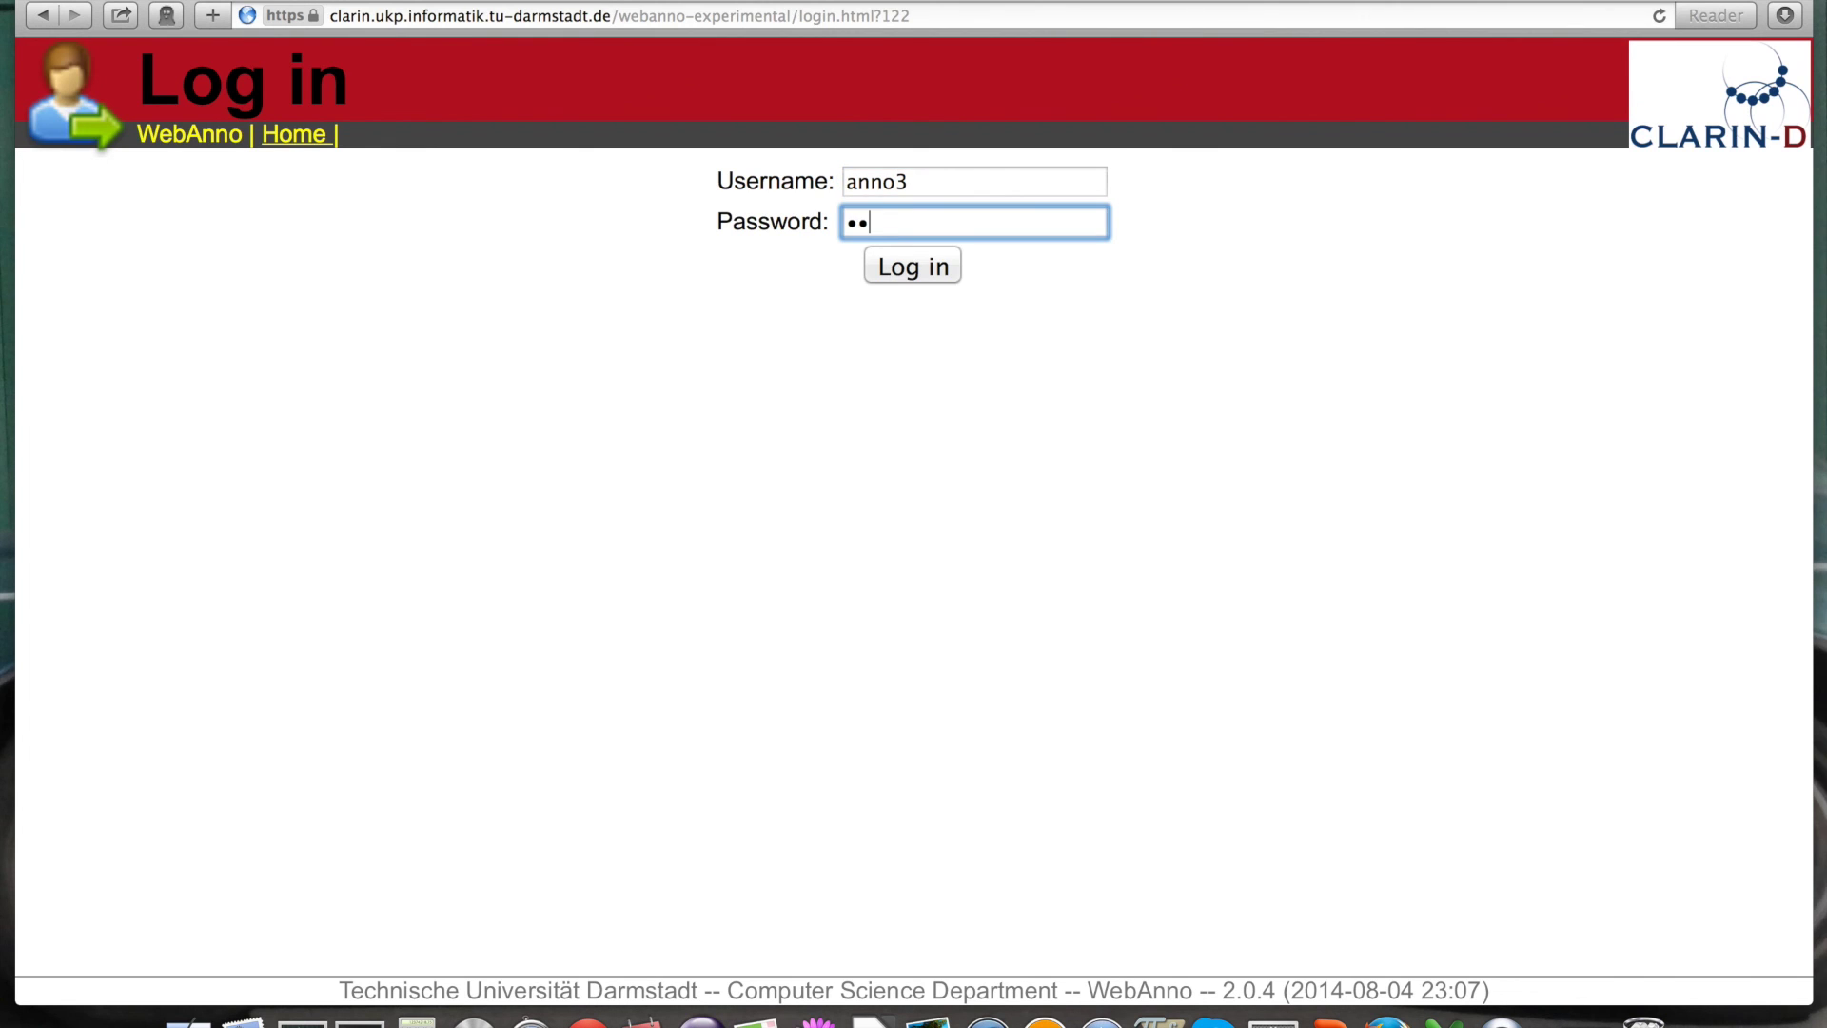
{"action": "key", "text": "Return"}
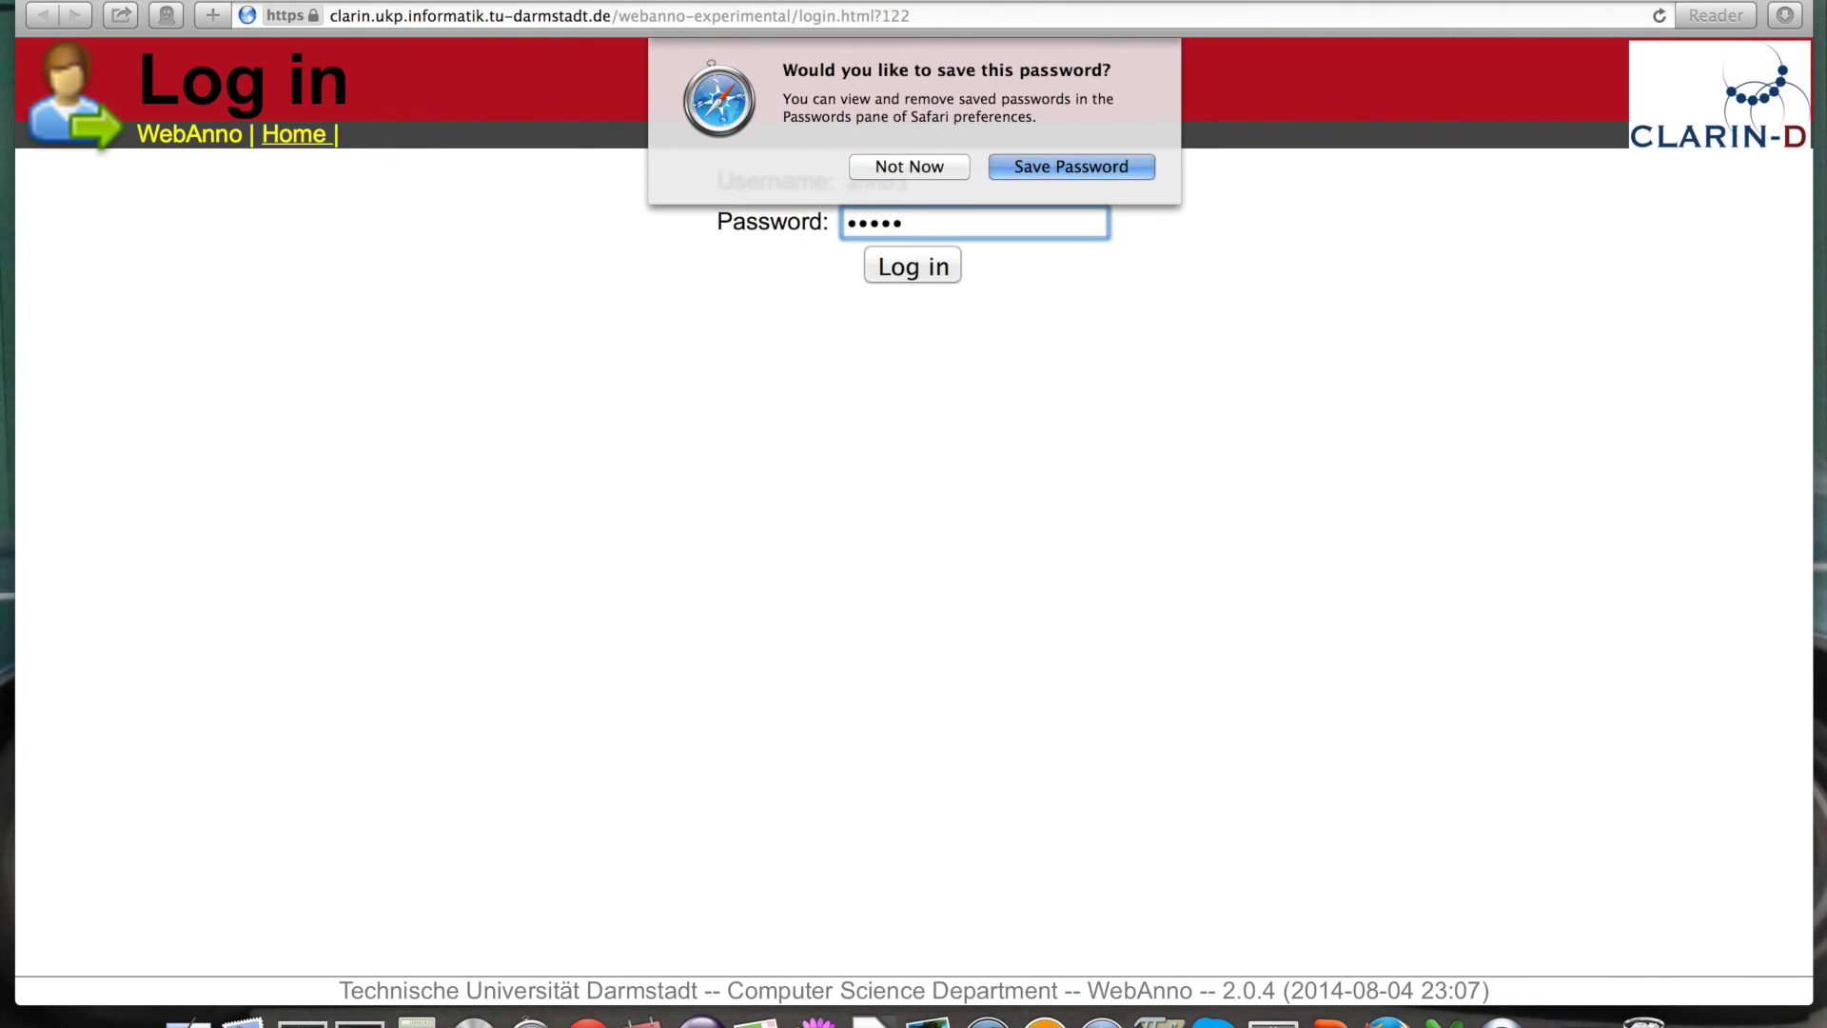
{"action": "left_click", "coordinate": [905, 168]}
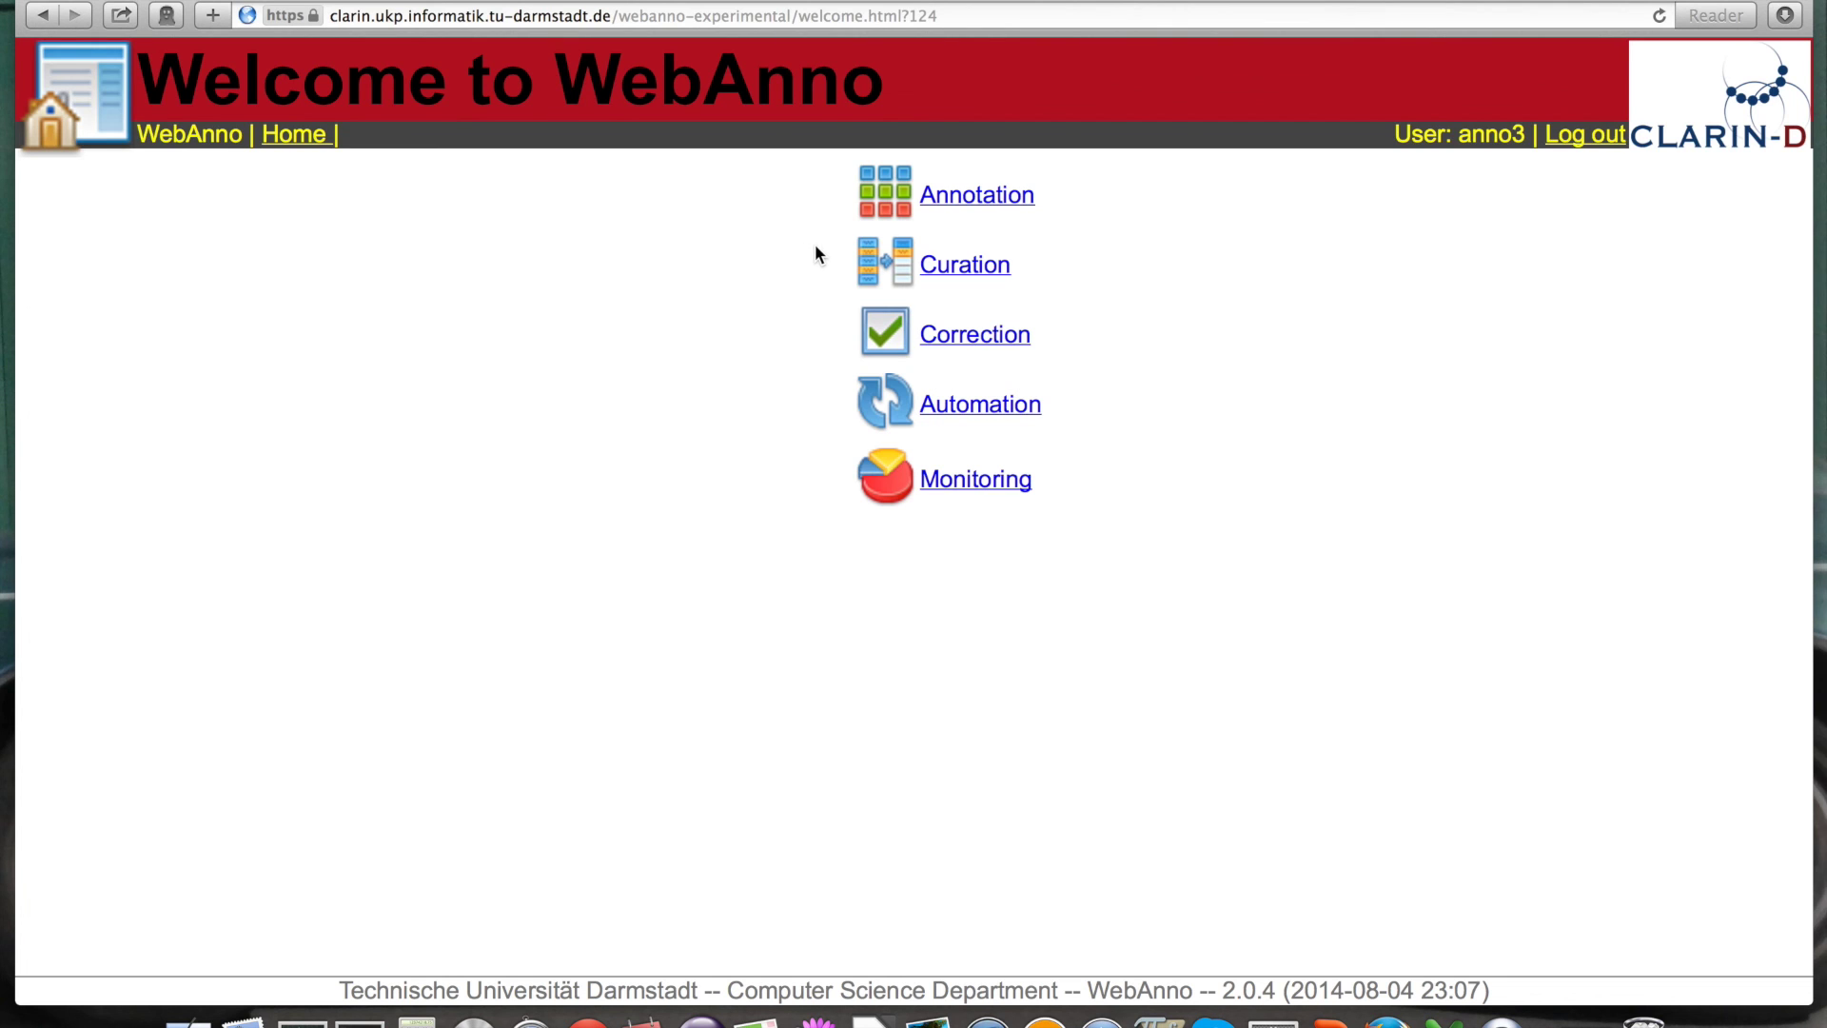
Step: Open fifawc2014.txt from the Span-demo project in the curation view
{"action": "left_click", "coordinate": [981, 272]}
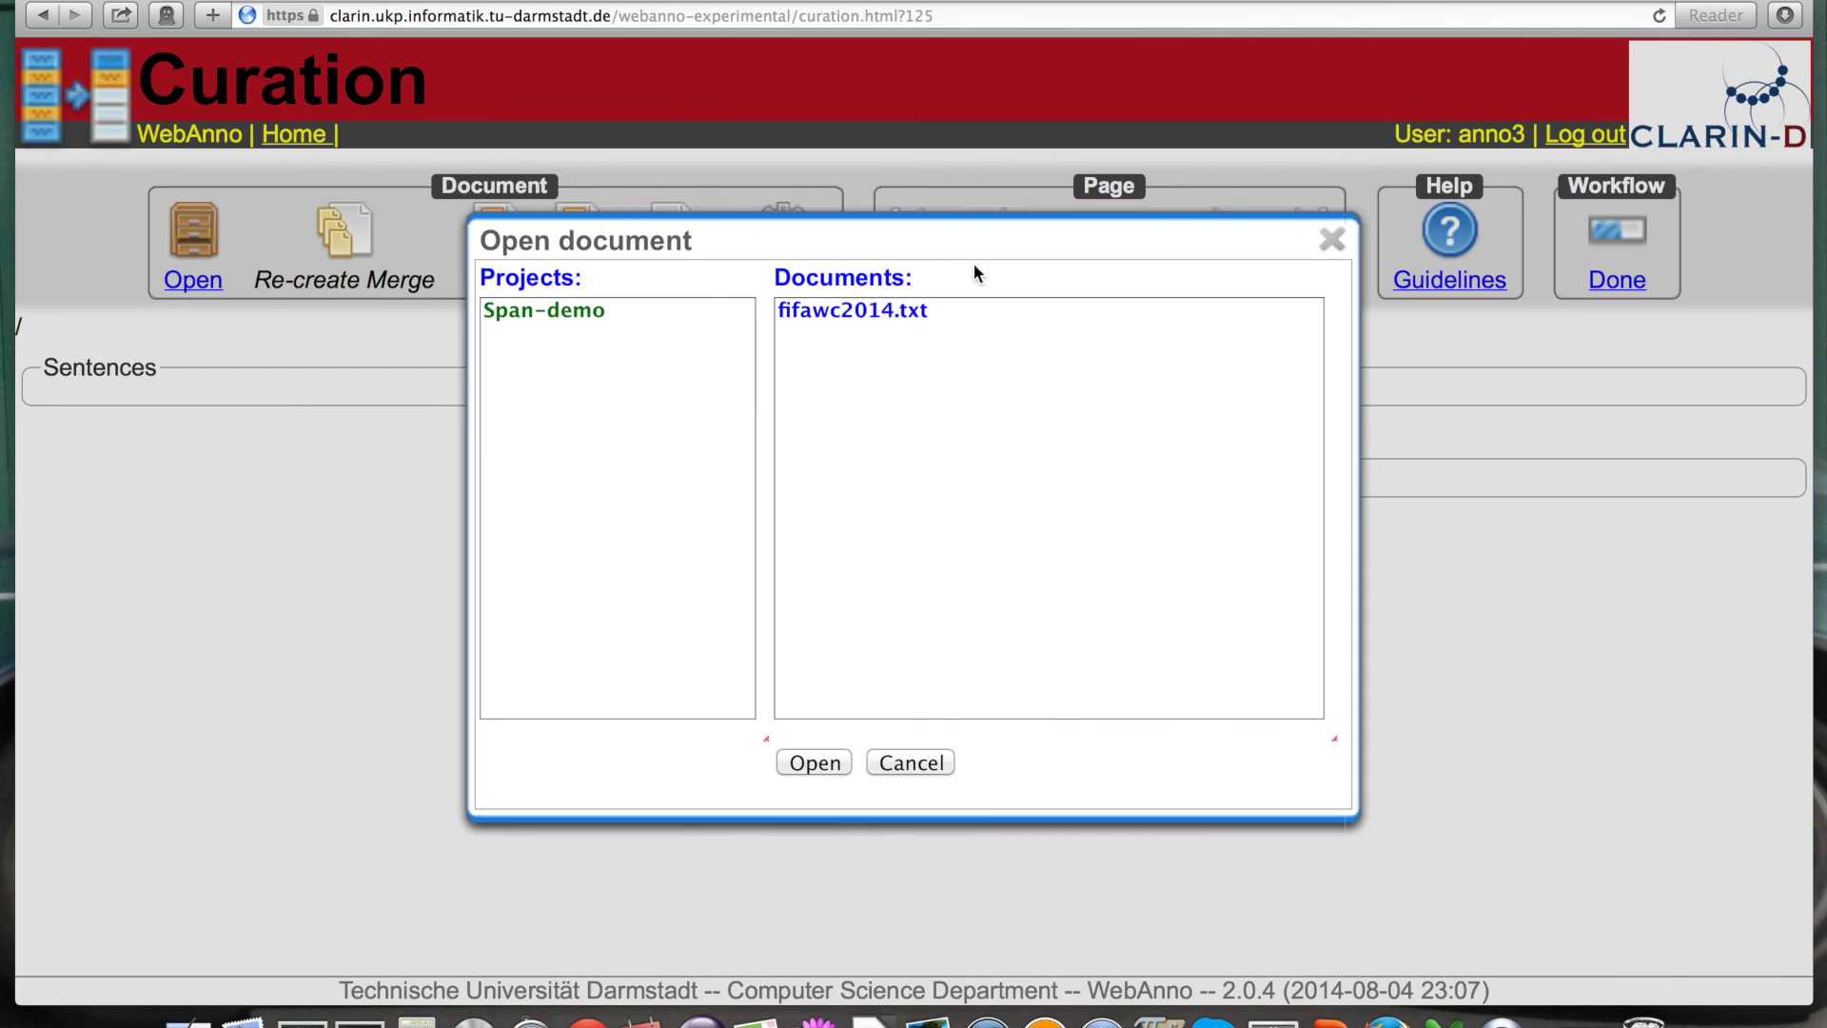
{"action": "left_click", "coordinate": [568, 311]}
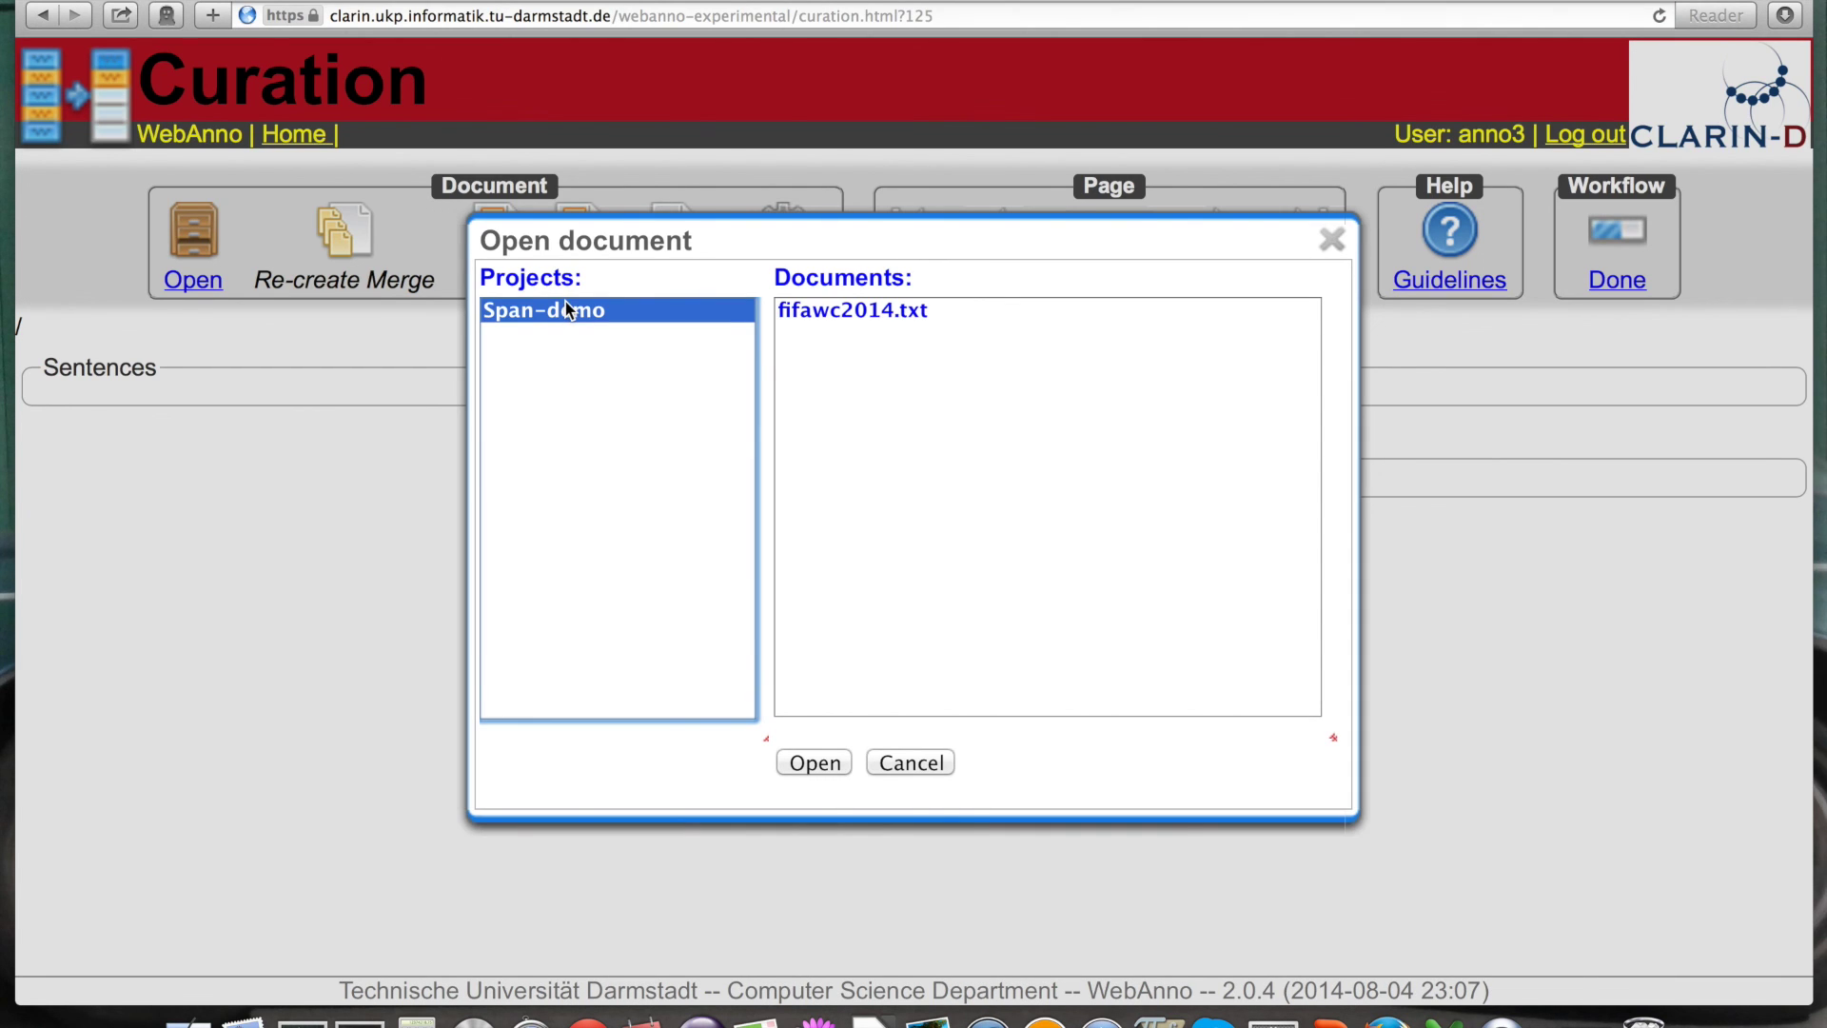
{"action": "left_click", "coordinate": [868, 311]}
{"action": "left_click", "coordinate": [819, 761]}
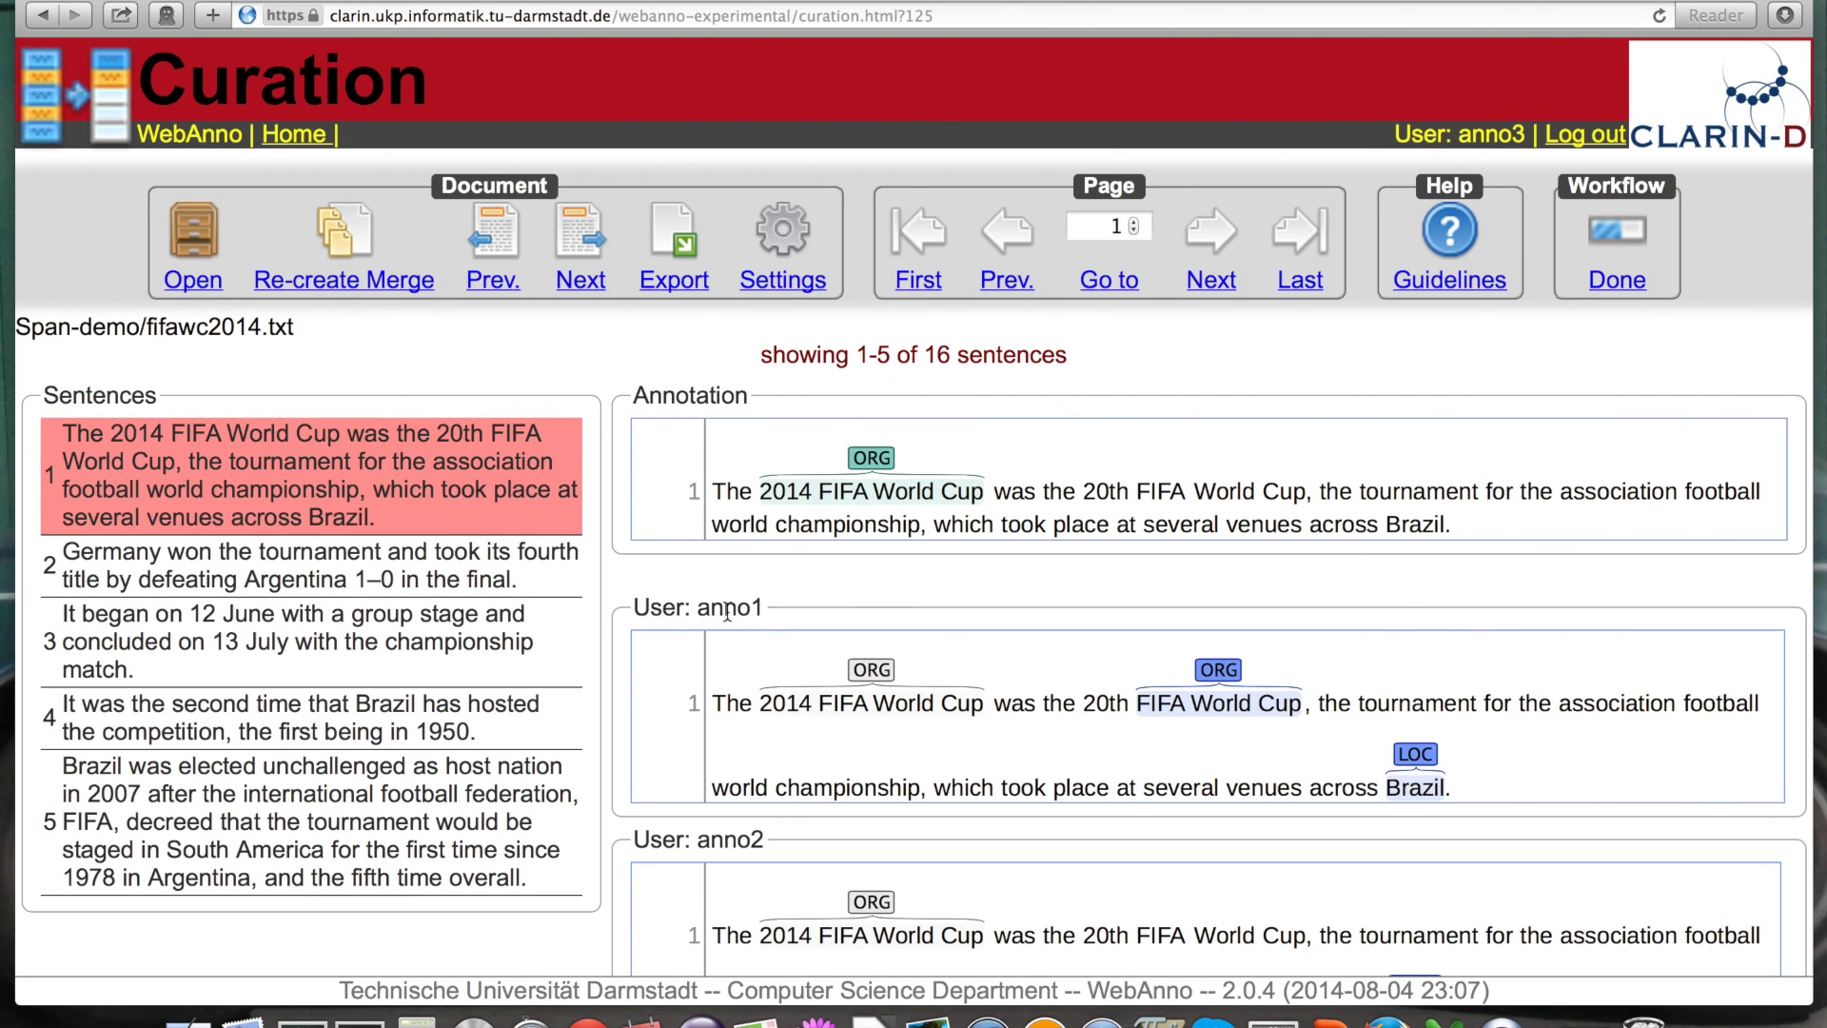
Step: Zoom the browser out so the anno1, anno2 and merged panels all fit
{"action": "left_click_drag", "start_coordinate": [769, 609], "coordinate": [698, 609]}
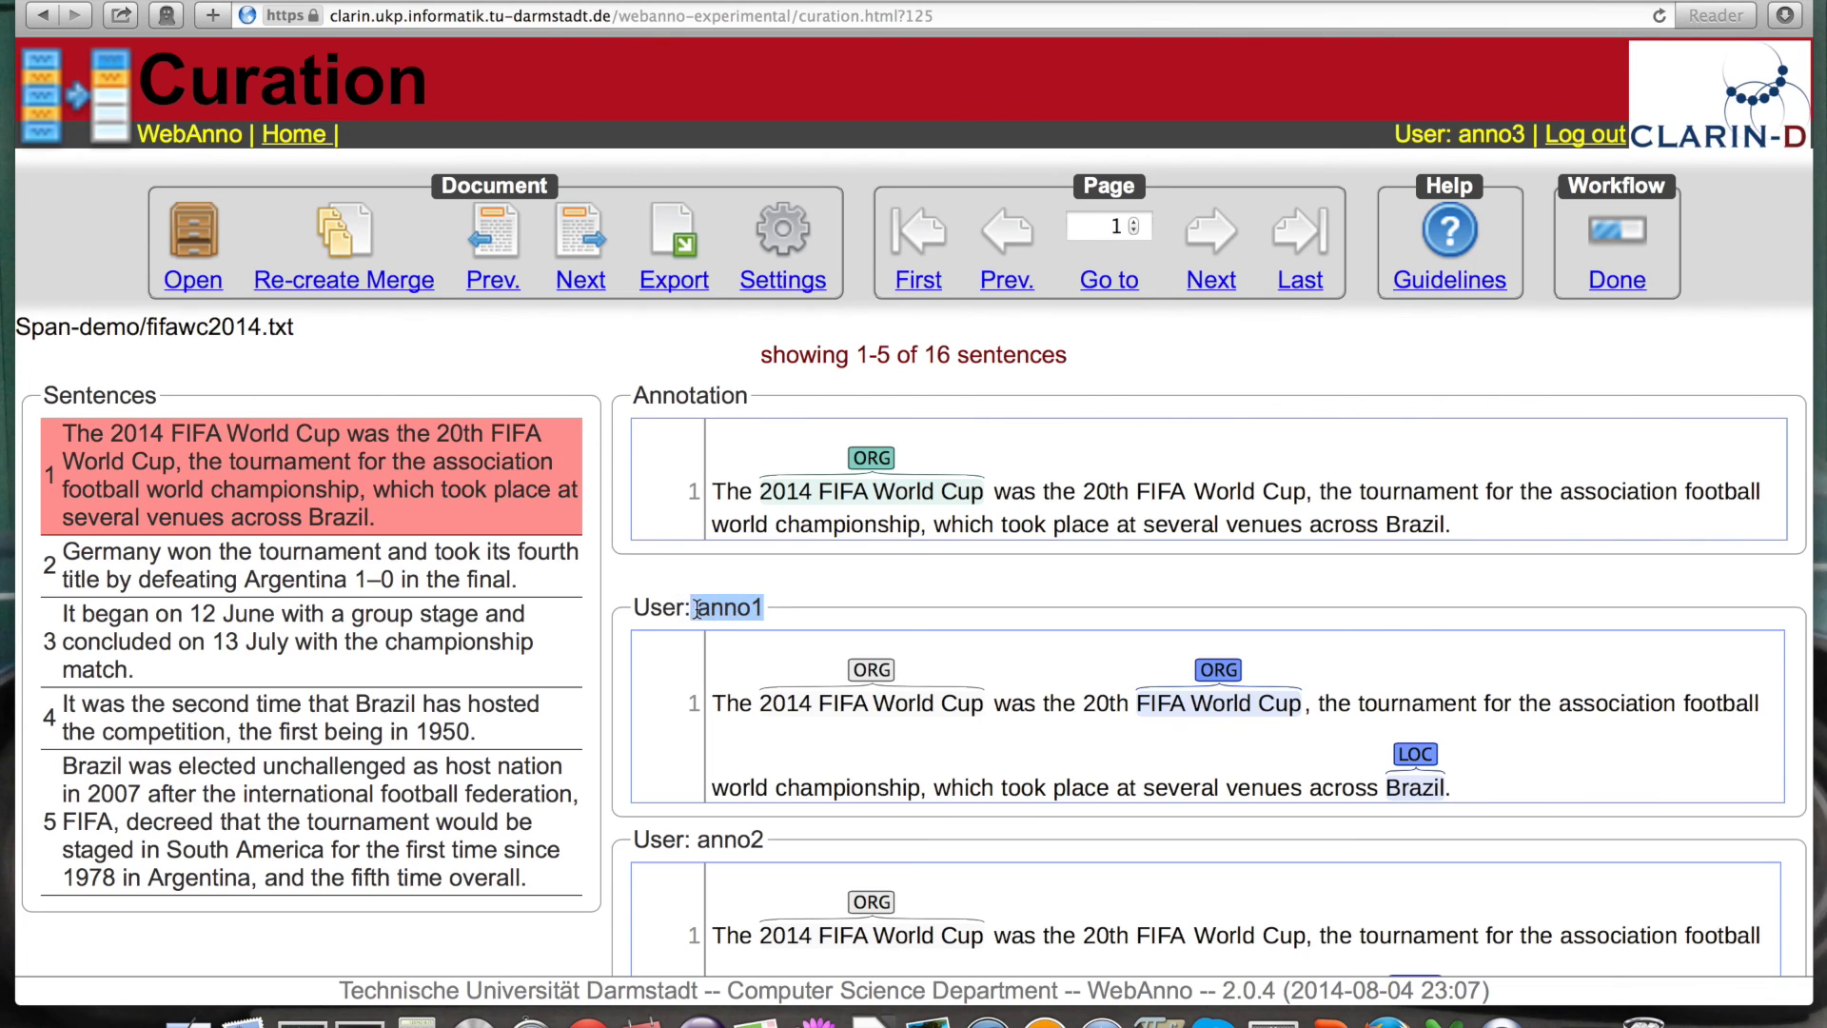
{"action": "left_click_drag", "start_coordinate": [765, 842], "coordinate": [701, 830]}
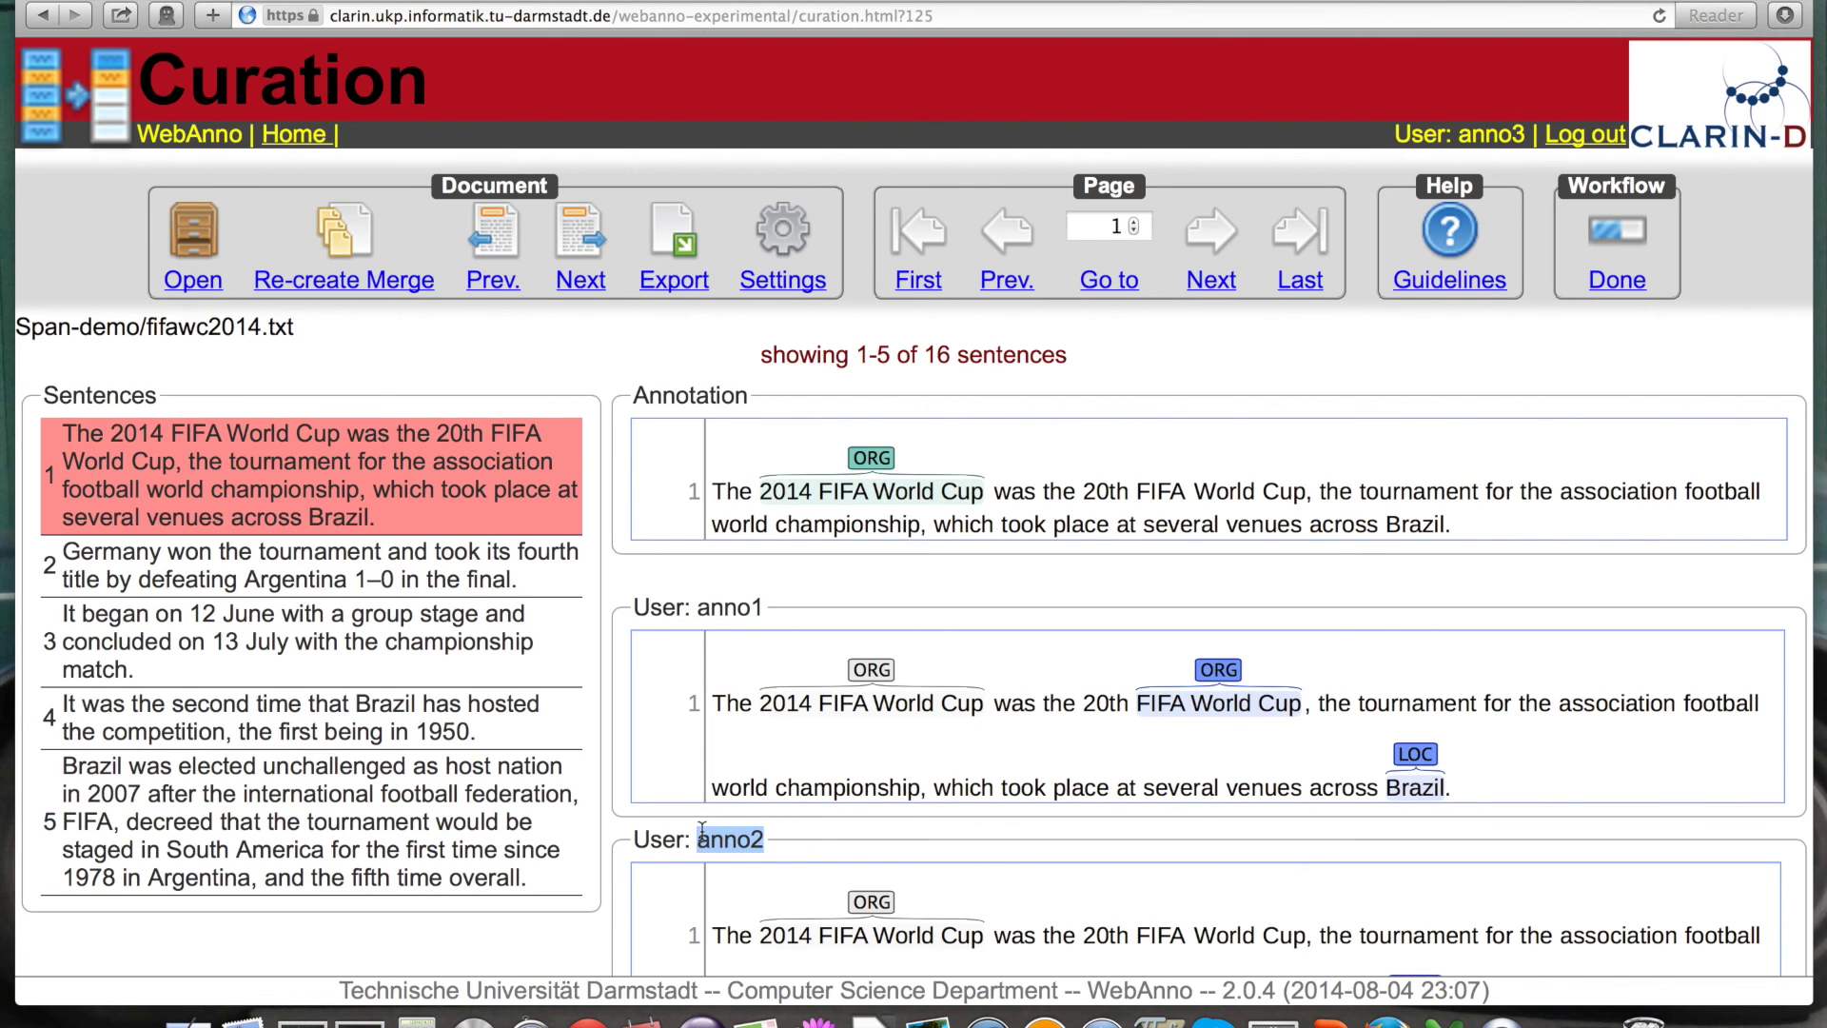
{"action": "left_click", "coordinate": [636, 395]}
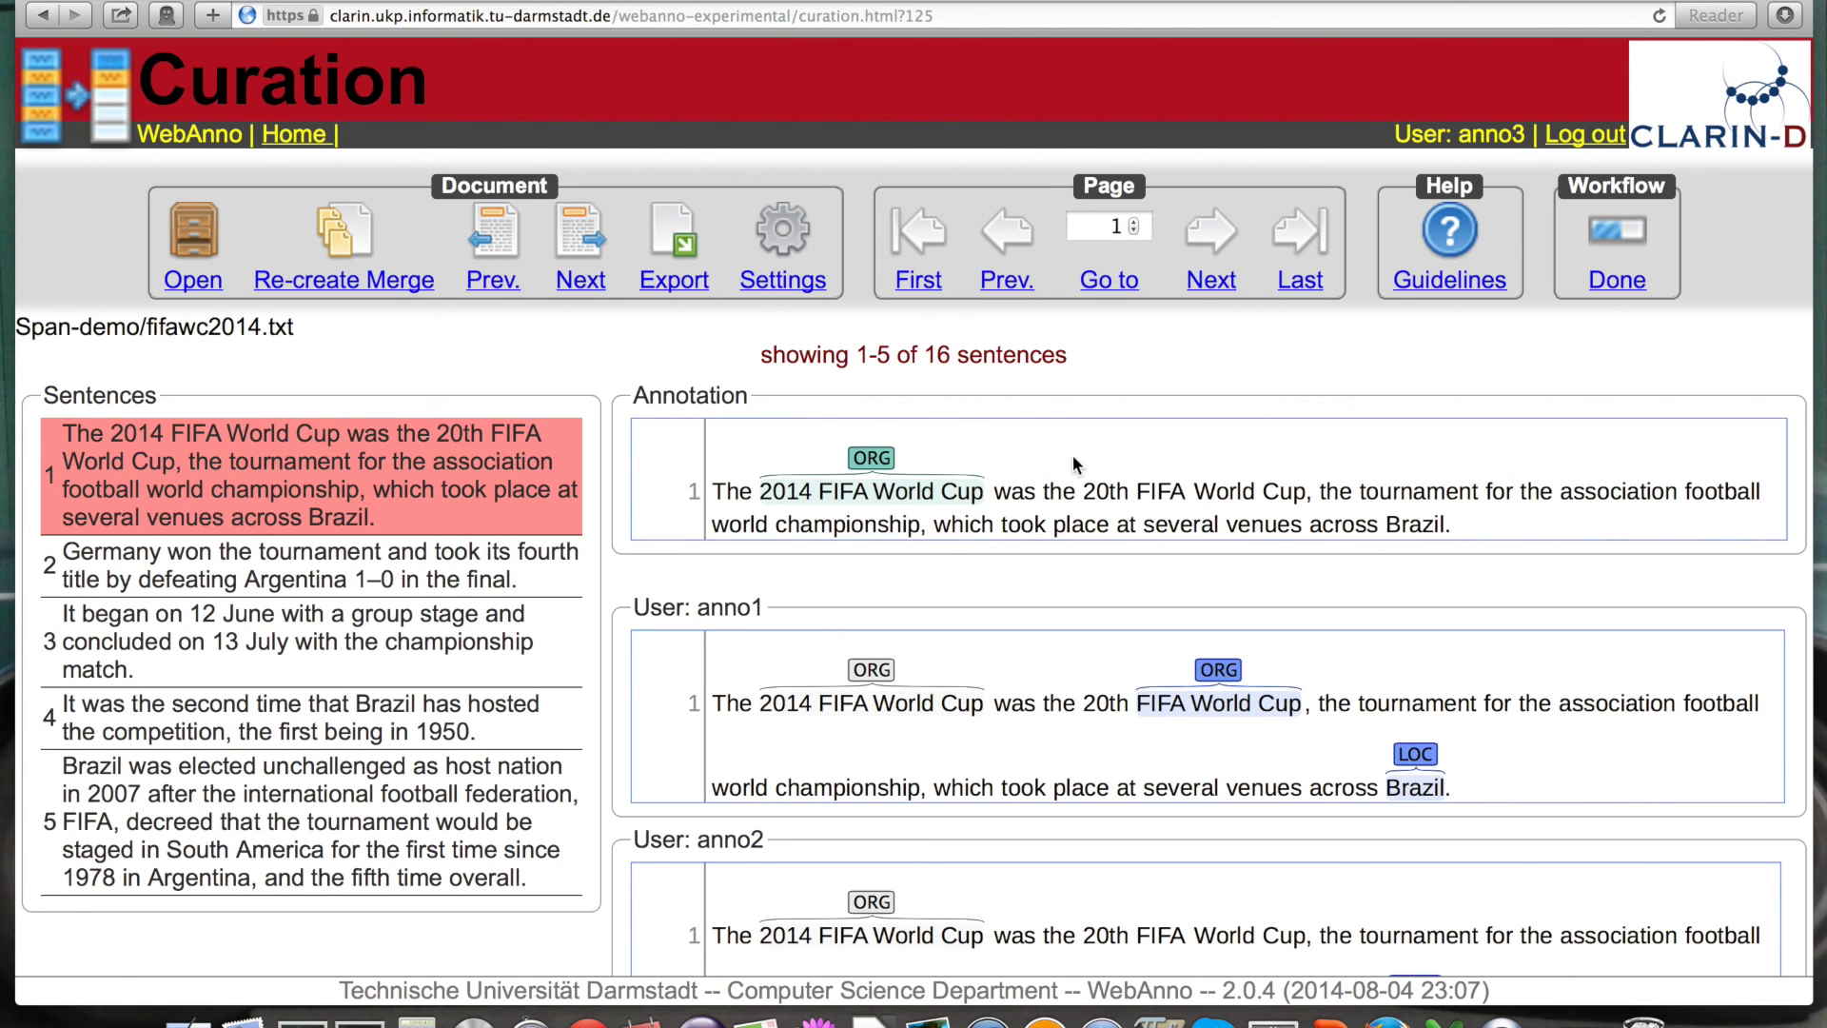
{"action": "key", "text": "super+minus"}
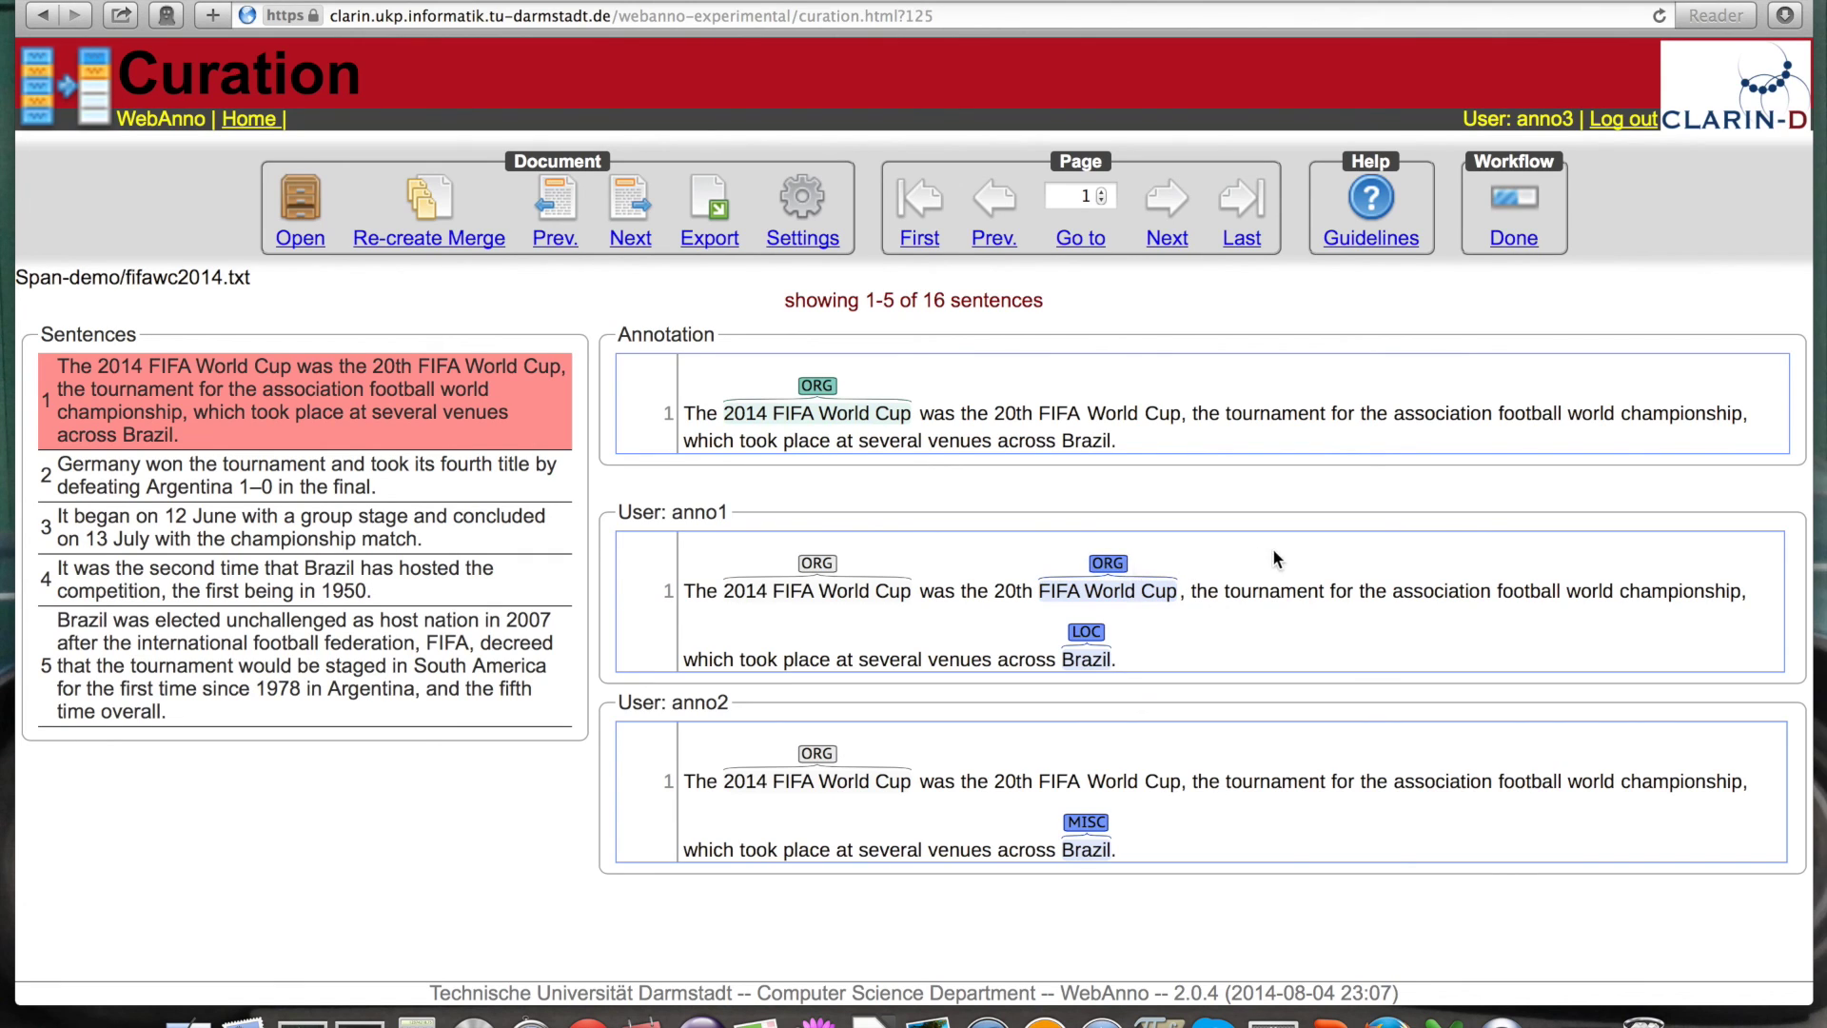
Step: Adopt anno1's ORG on 'FIFA World Cup' and LOC on 'Brazil', then go to sentence 5
{"action": "left_click", "coordinate": [1108, 564]}
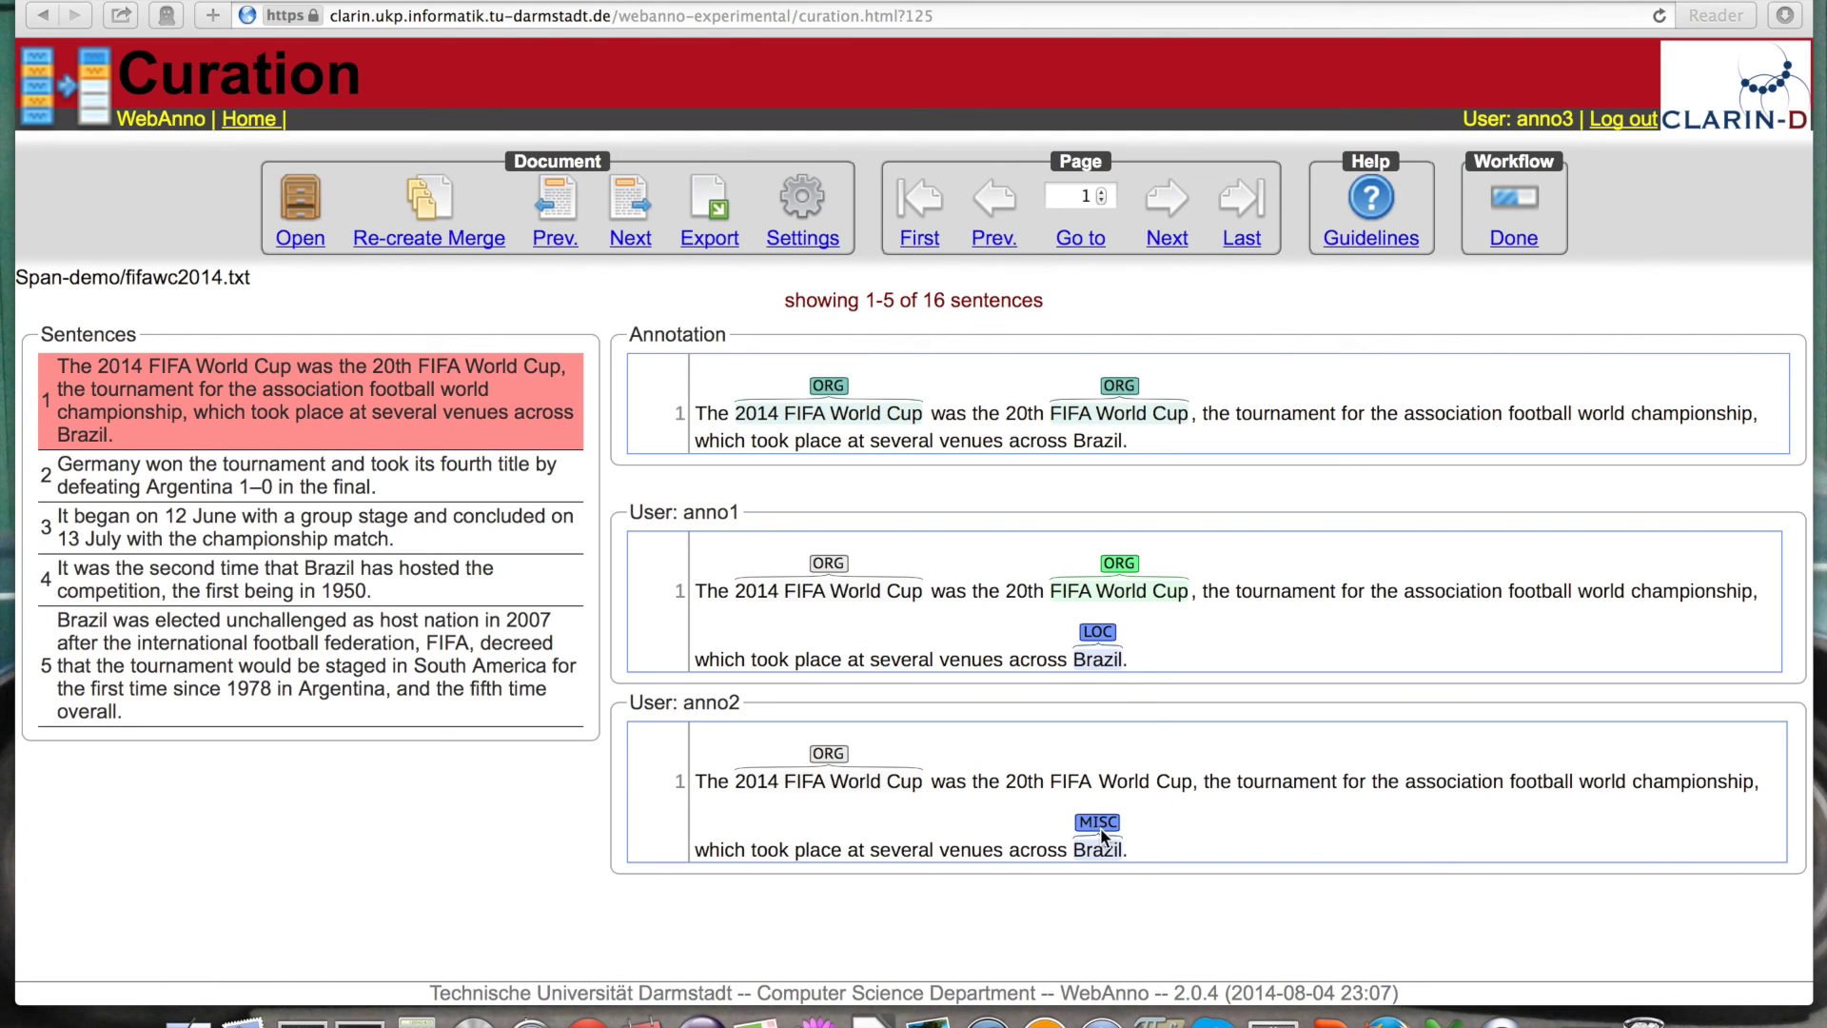
{"action": "left_click", "coordinate": [1101, 634]}
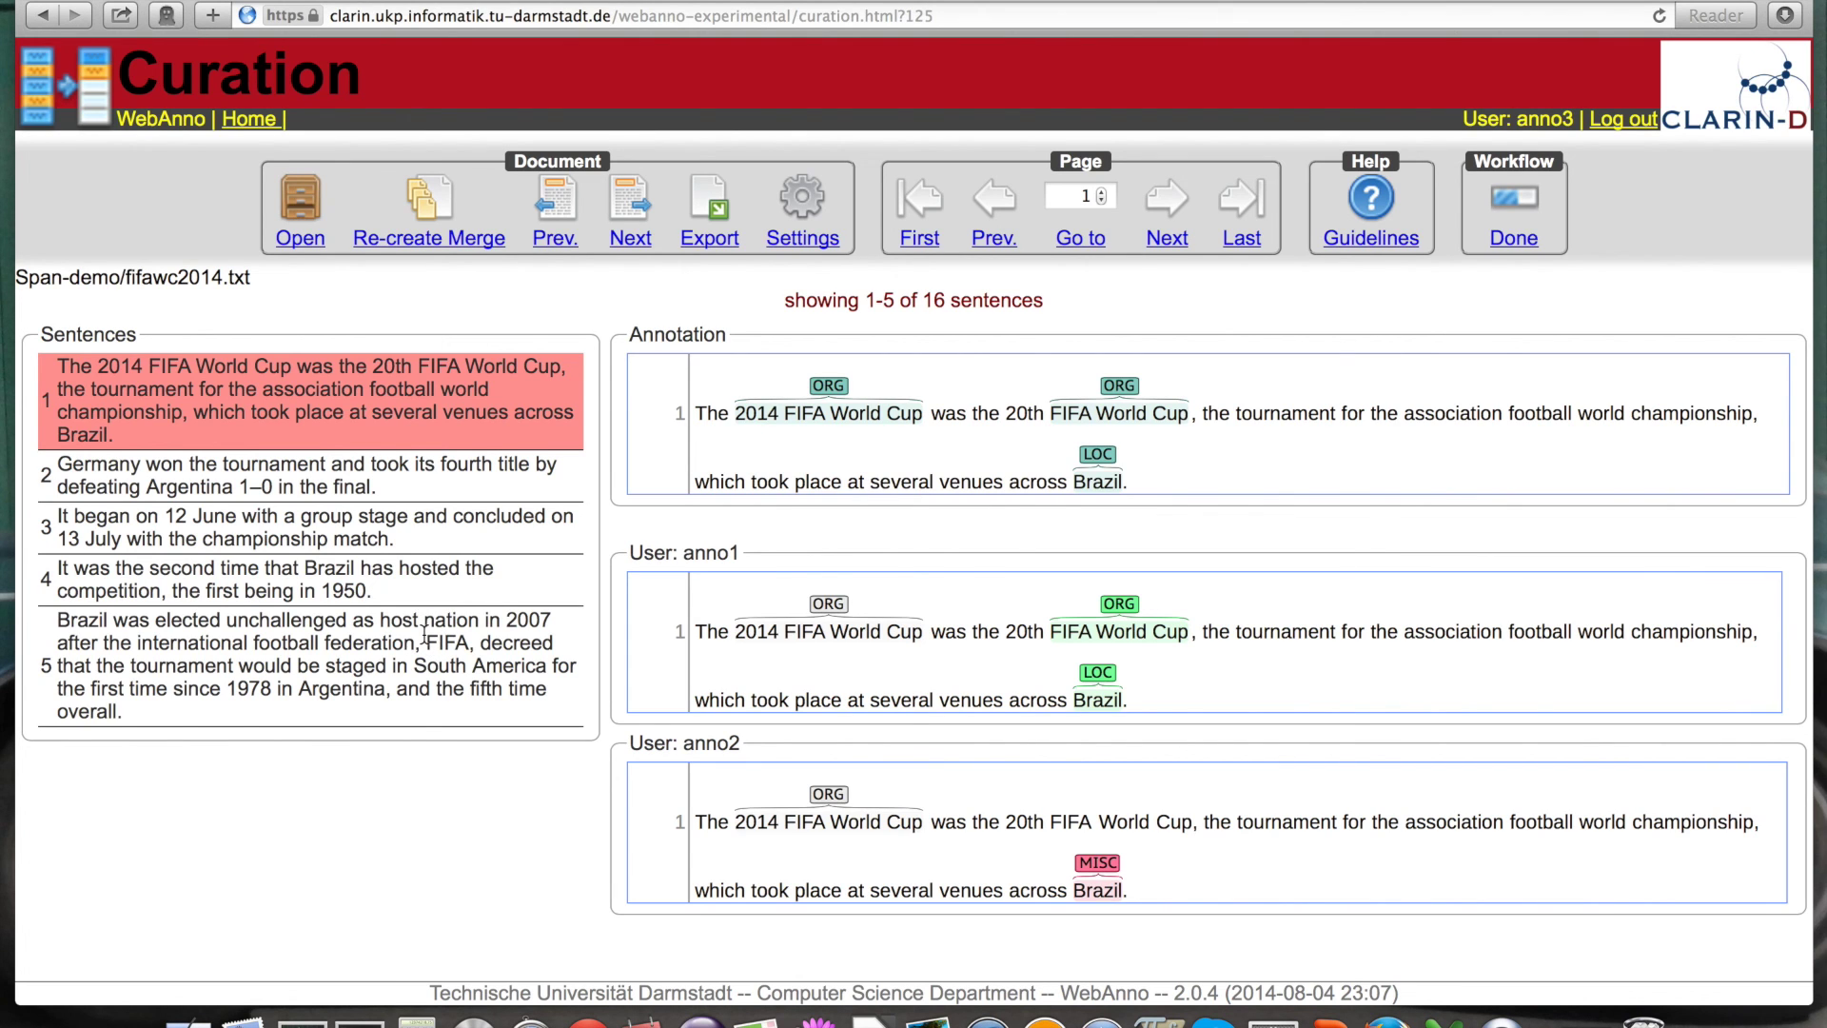
{"action": "left_click", "coordinate": [424, 633]}
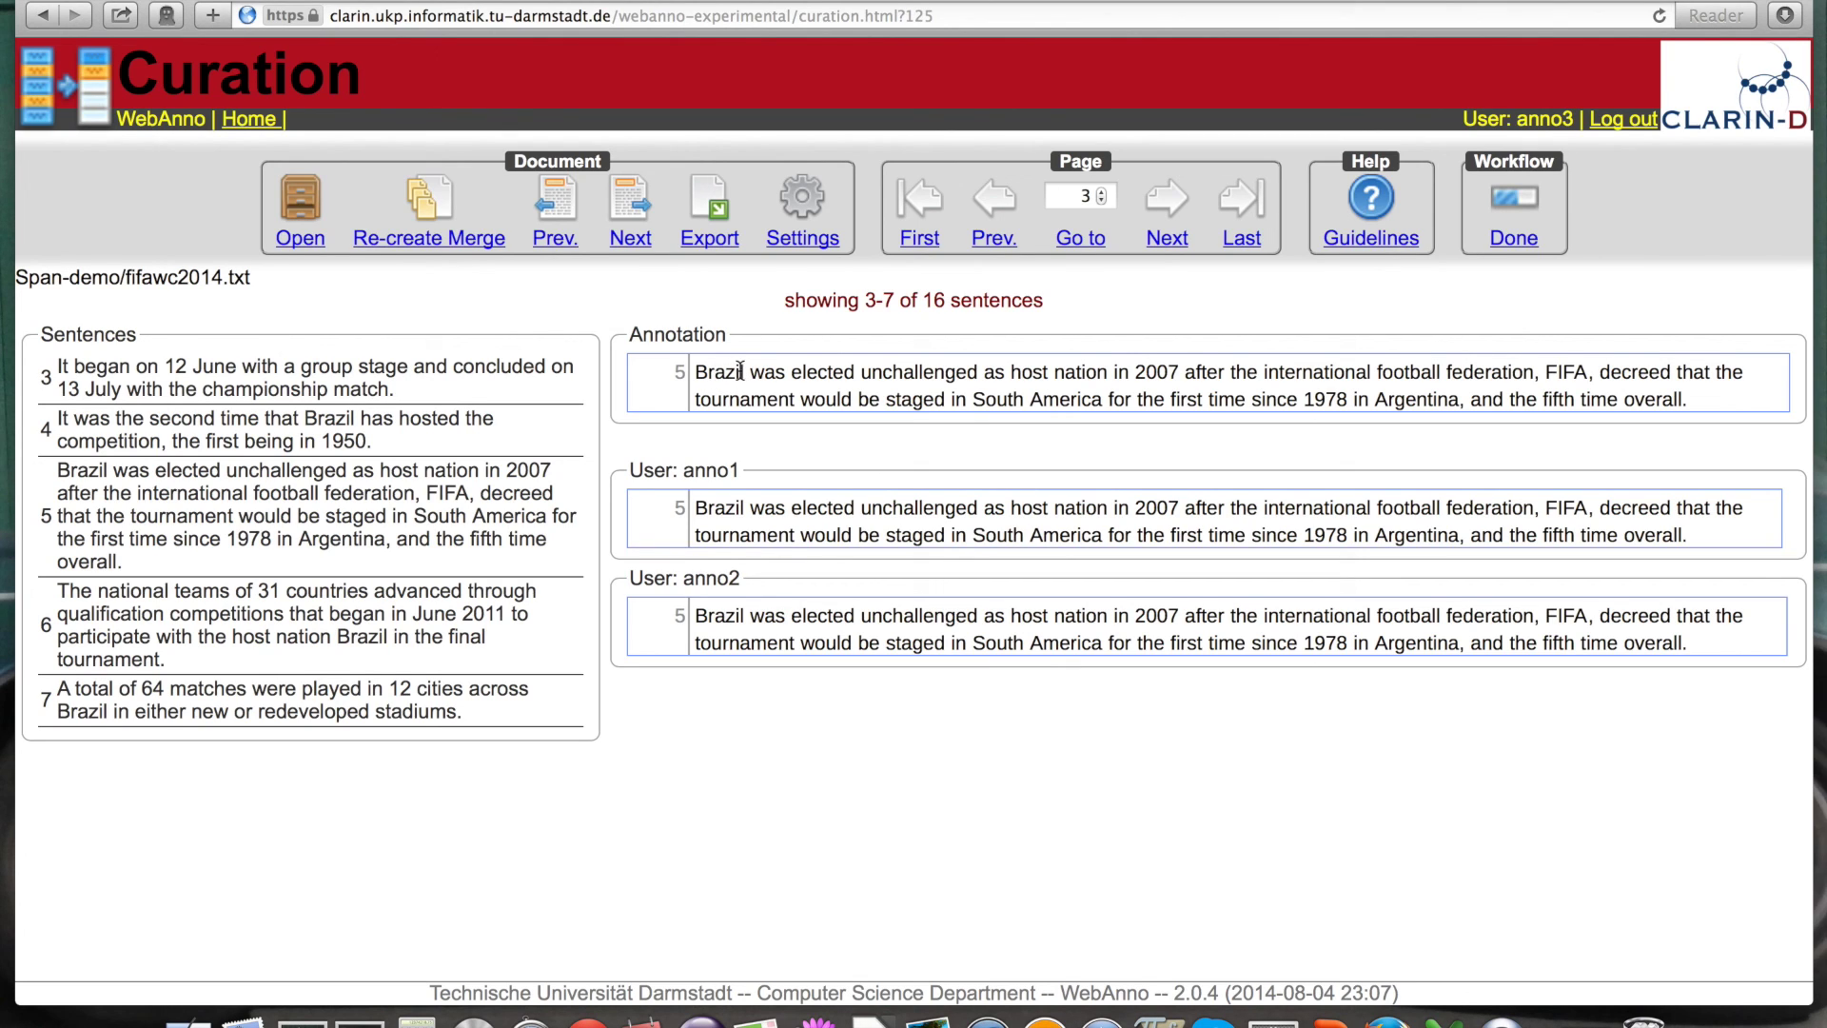
Step: Tag 'Brazil' in sentence 5 as LOC and mark the fifawc2014.txt curation as done
{"action": "left_click_drag", "start_coordinate": [748, 373], "coordinate": [695, 373]}
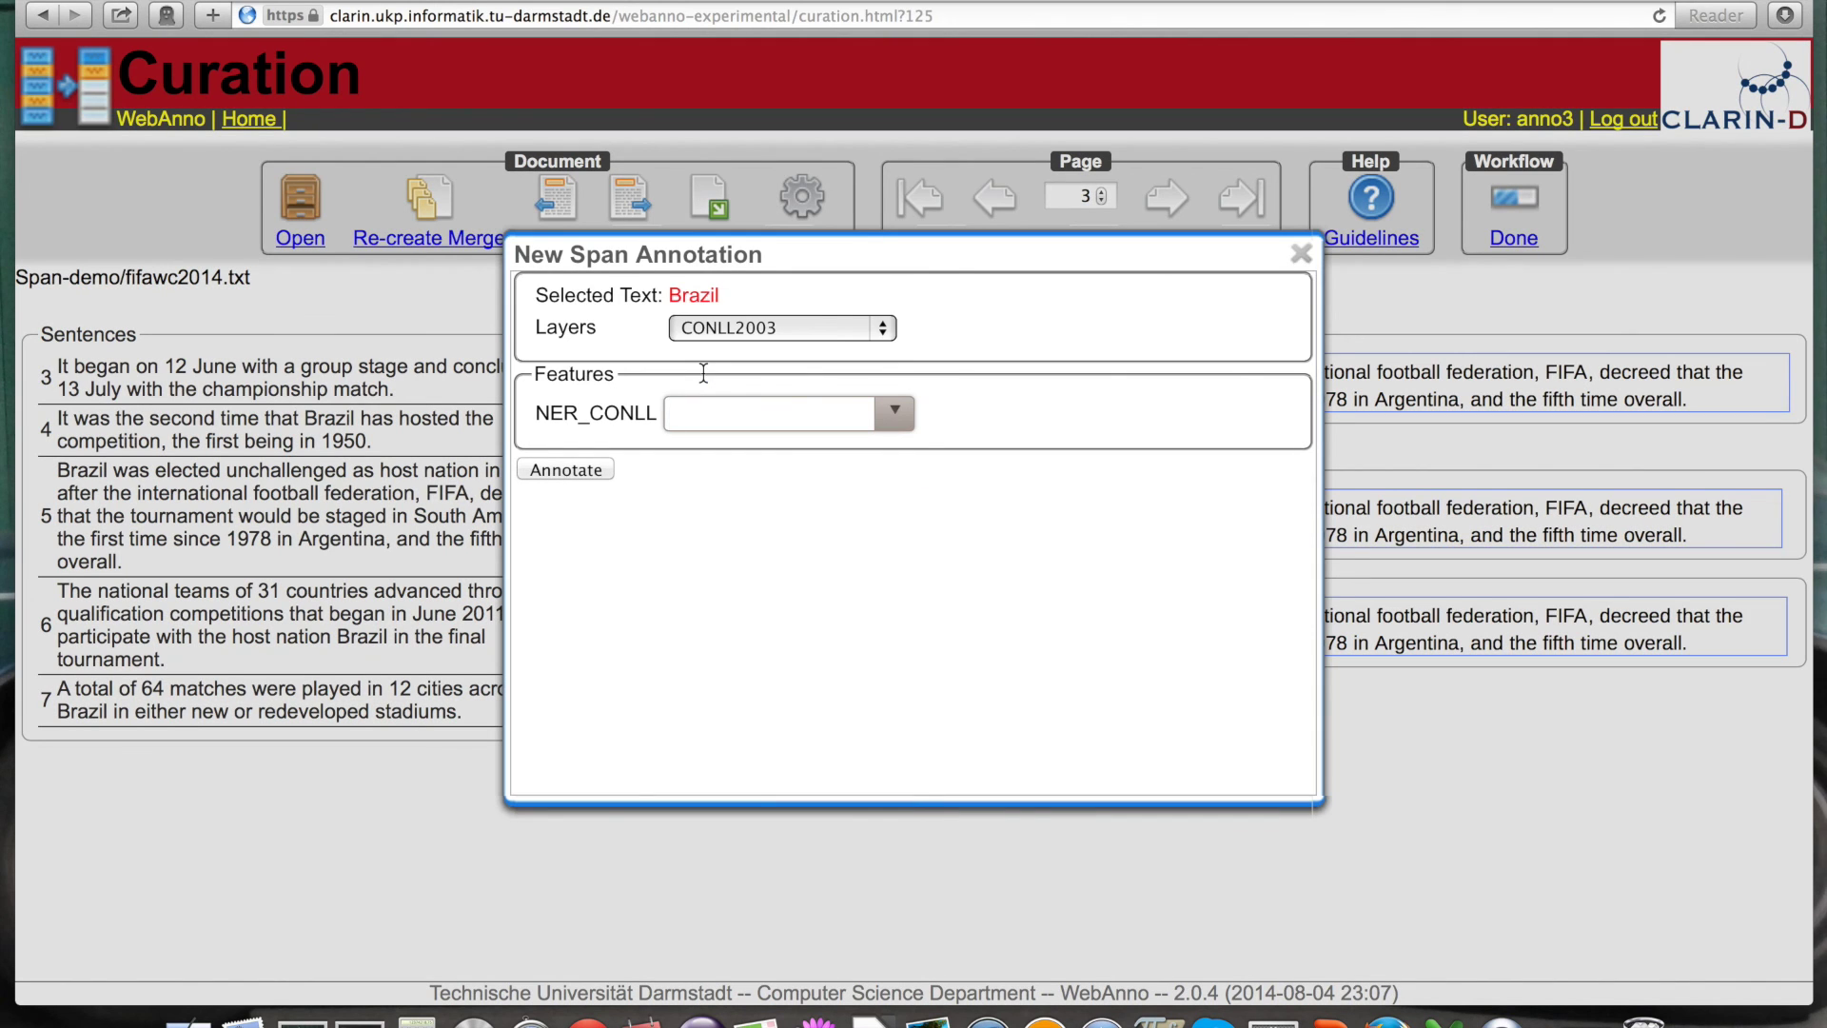
{"action": "left_click", "coordinate": [892, 412]}
{"action": "left_click", "coordinate": [734, 455]}
{"action": "left_click", "coordinate": [566, 471]}
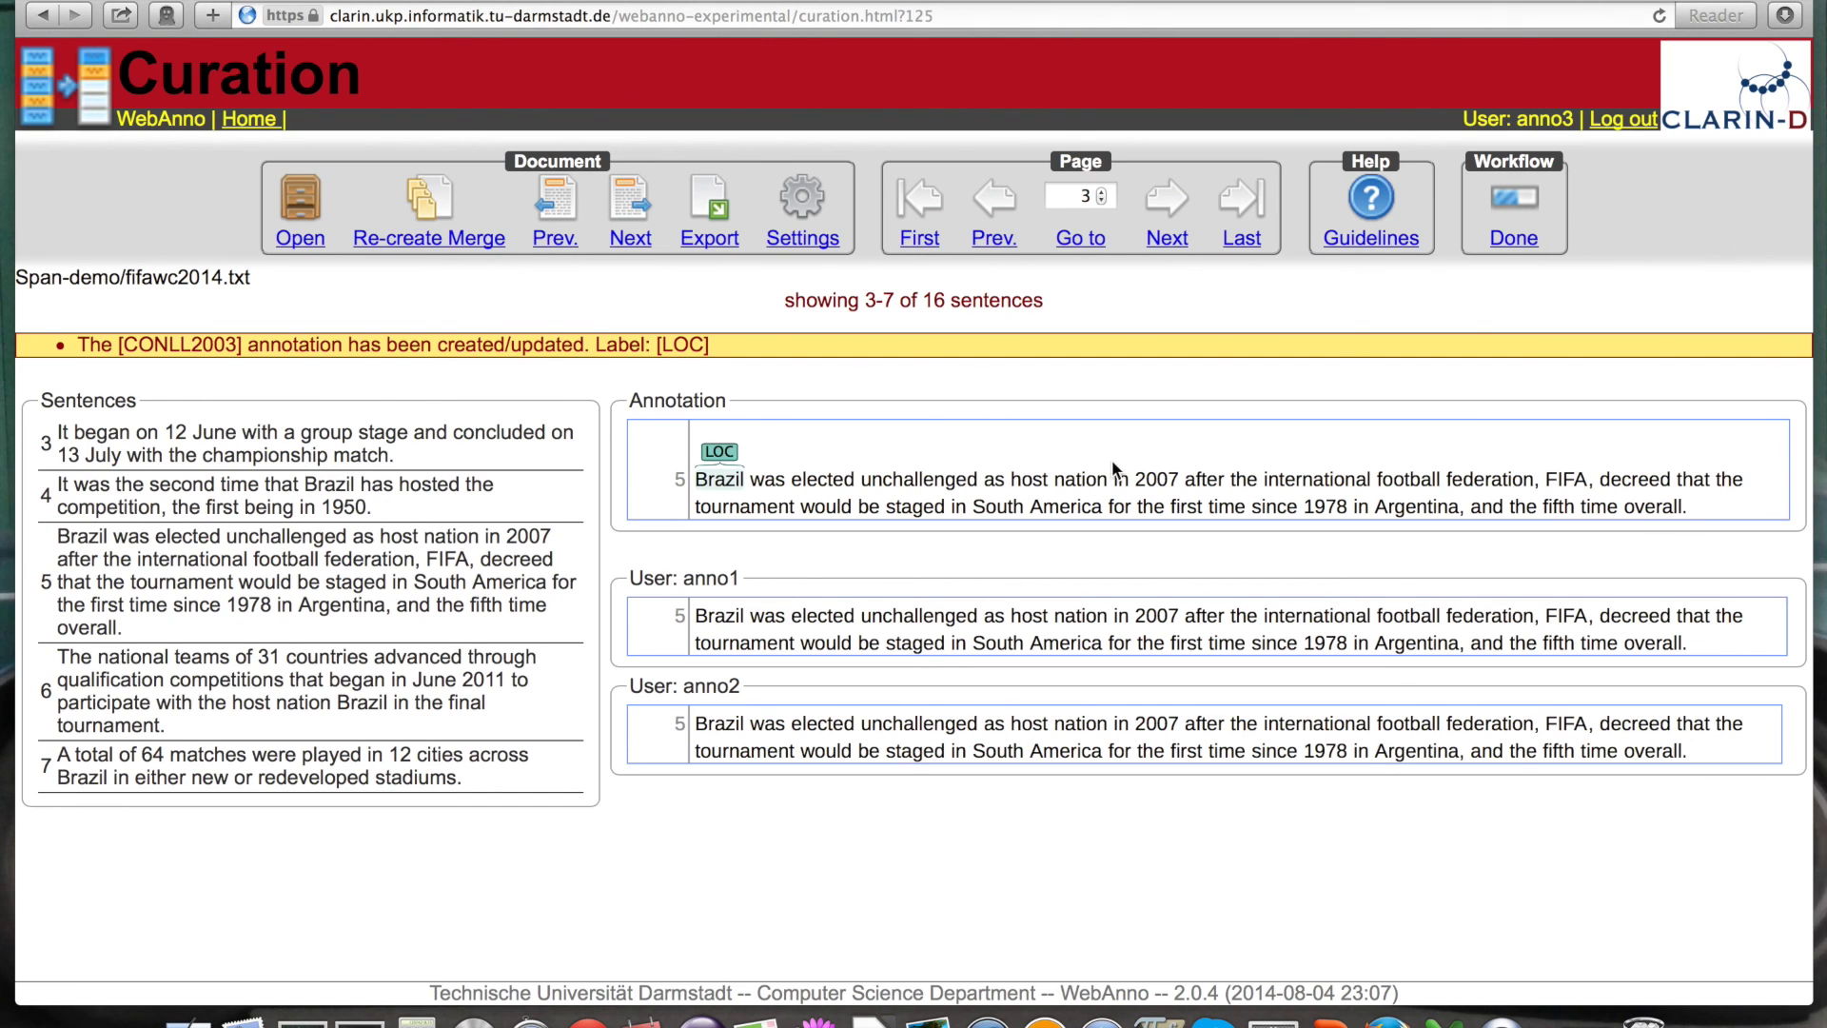
{"action": "left_click", "coordinate": [1516, 240]}
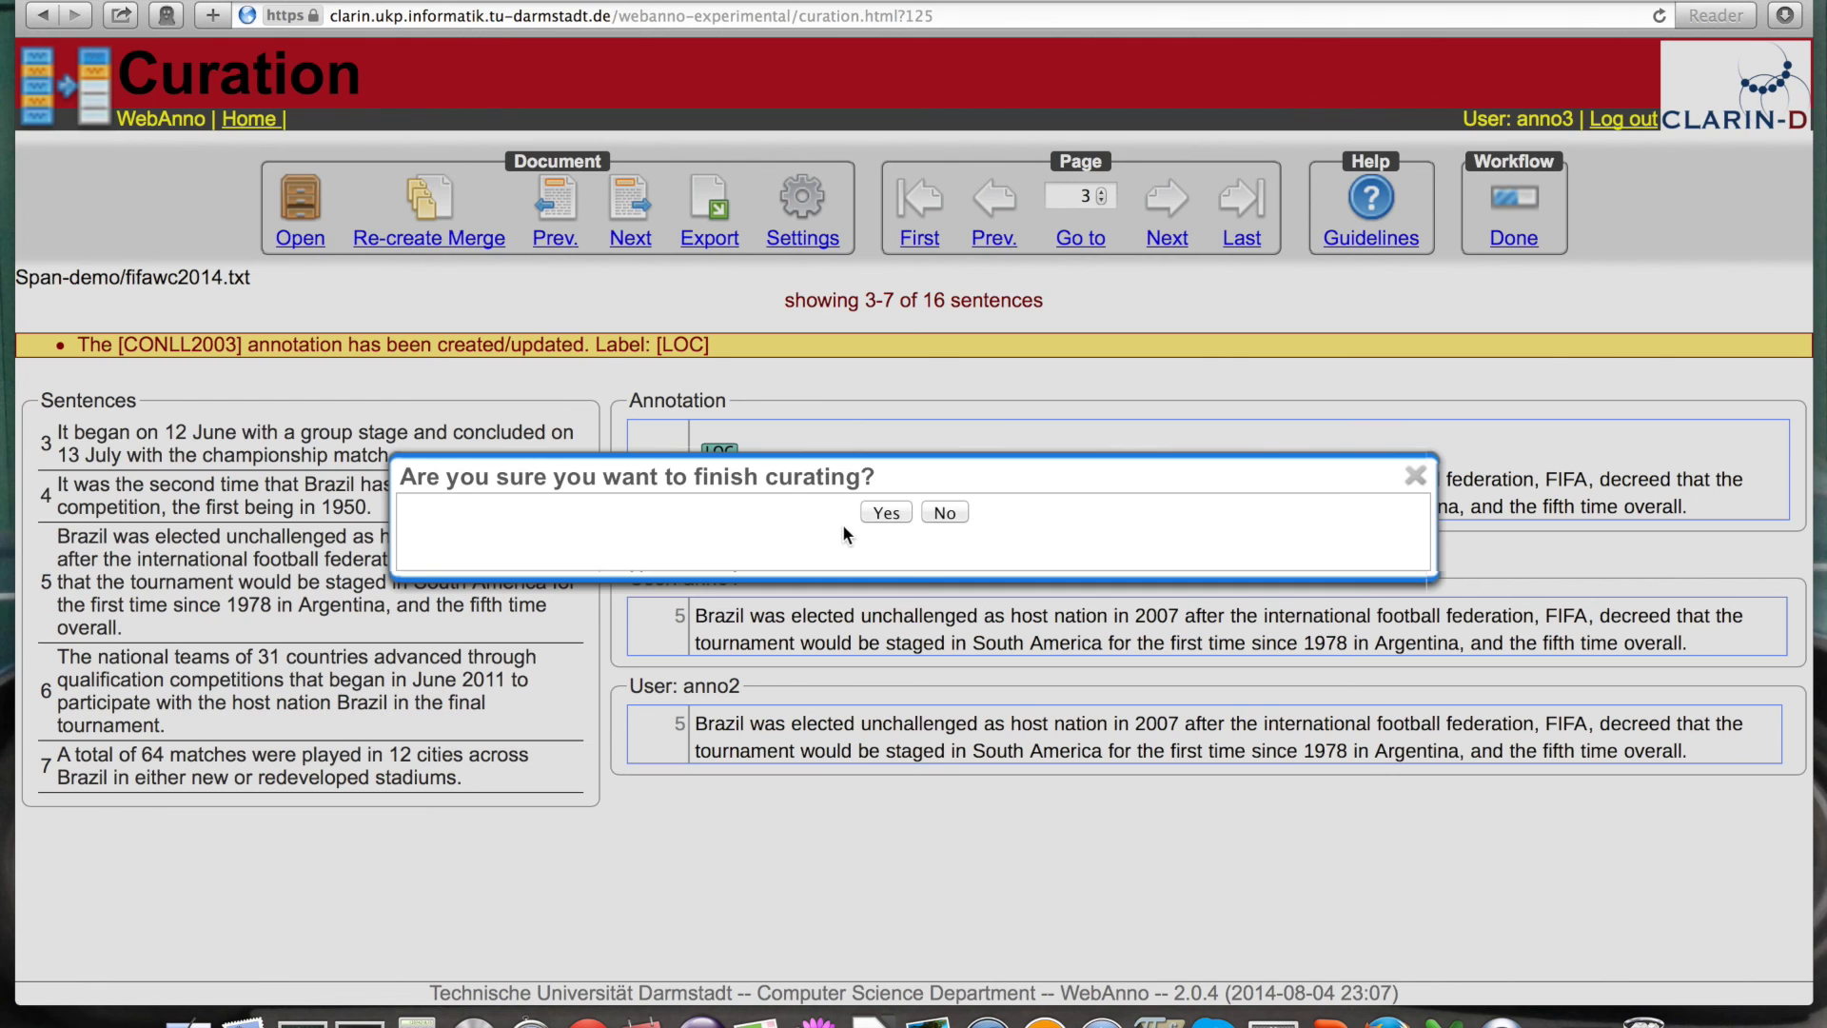
{"action": "left_click", "coordinate": [884, 513]}
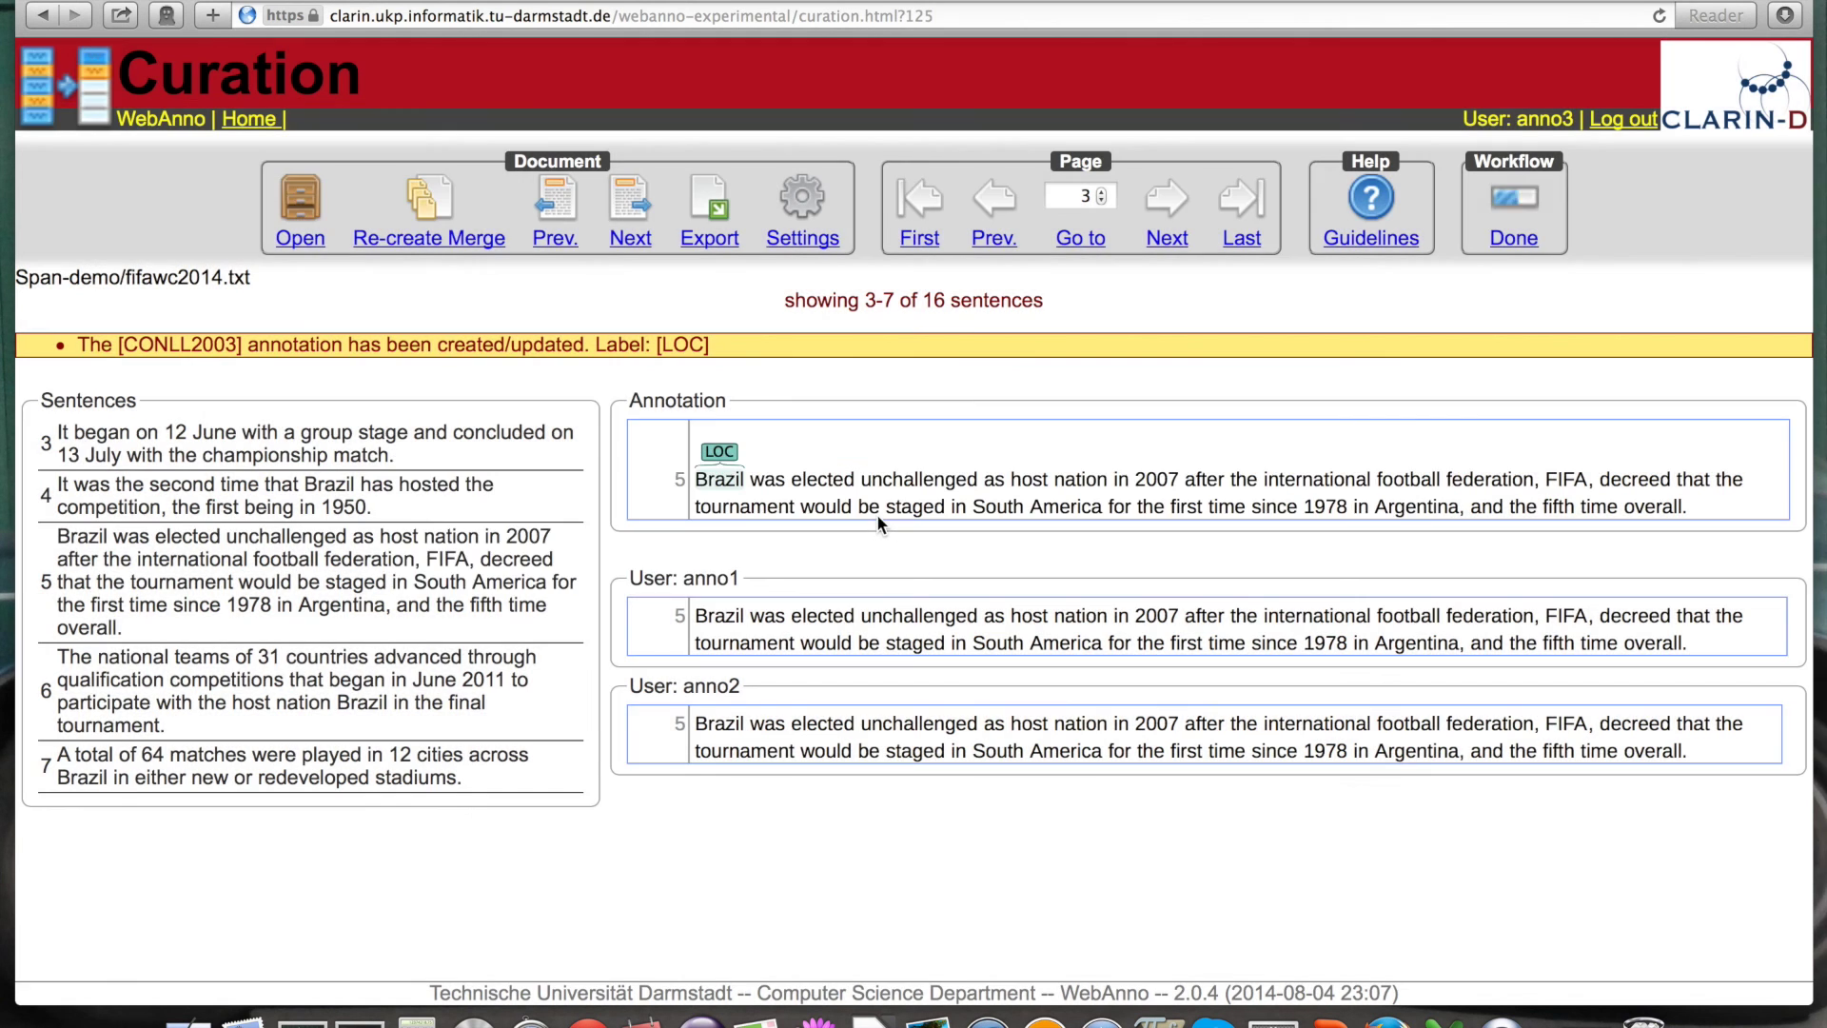